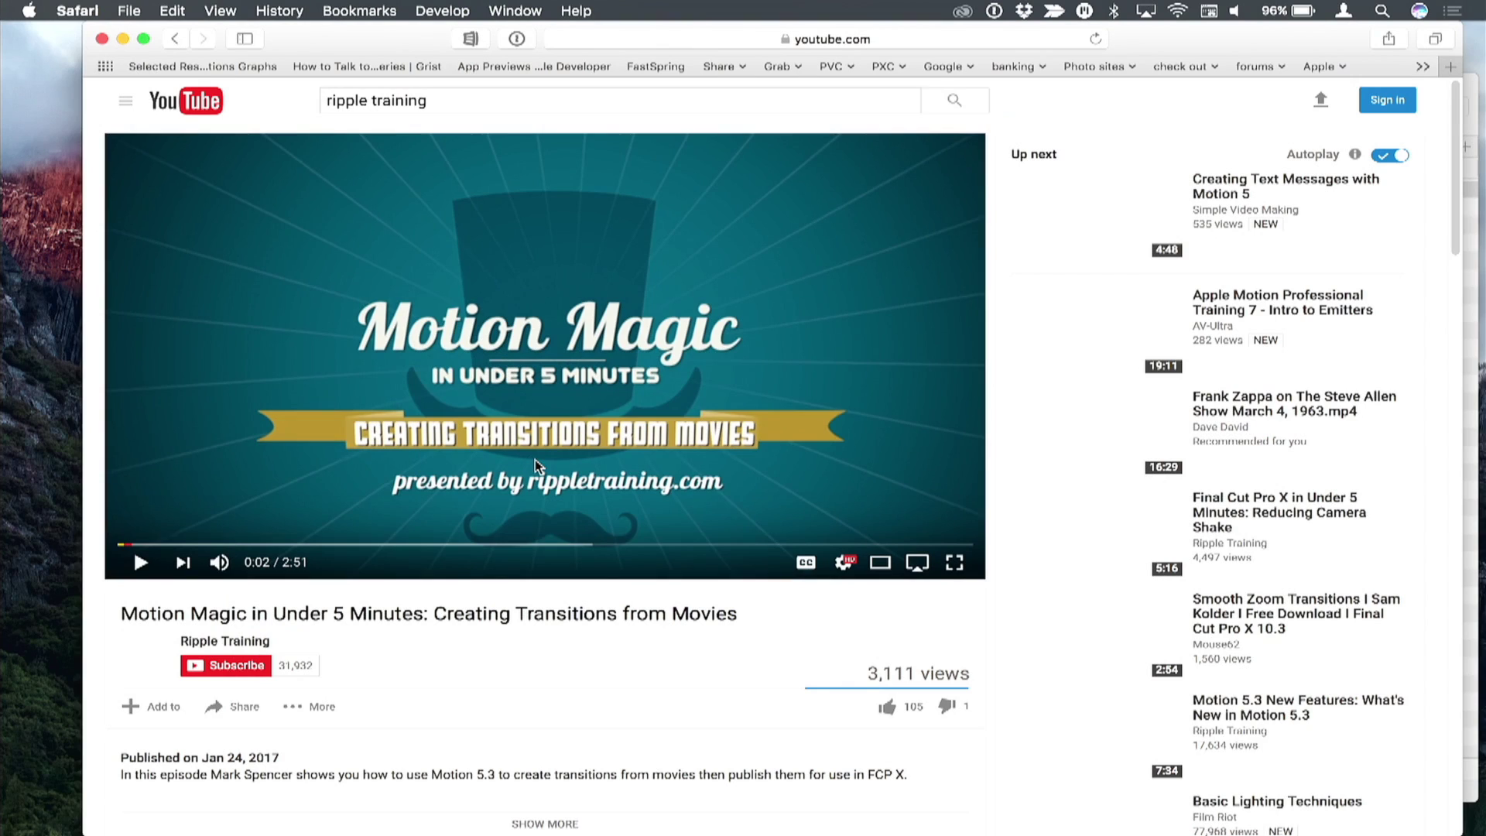
# Step: Switch from the paused YouTube lesson in Safari to Finder
pyautogui.press('super+Tab')
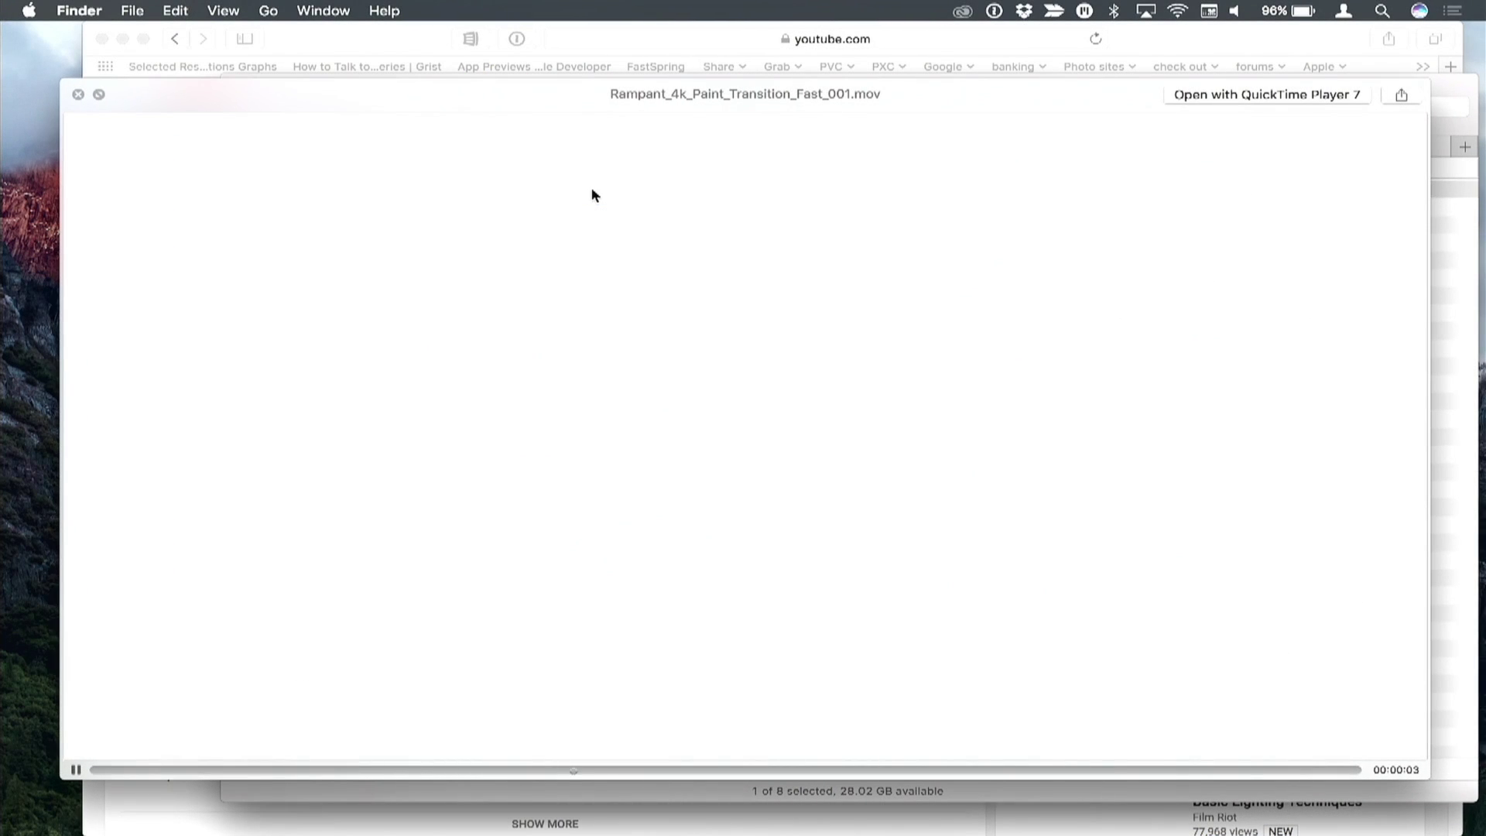
# Step: Close the Quick Look preview of Rampant_4k_Paint_Transition_Fast_001.mov and switch to Motion
pyautogui.press('space')
pyautogui.press('super+Tab')
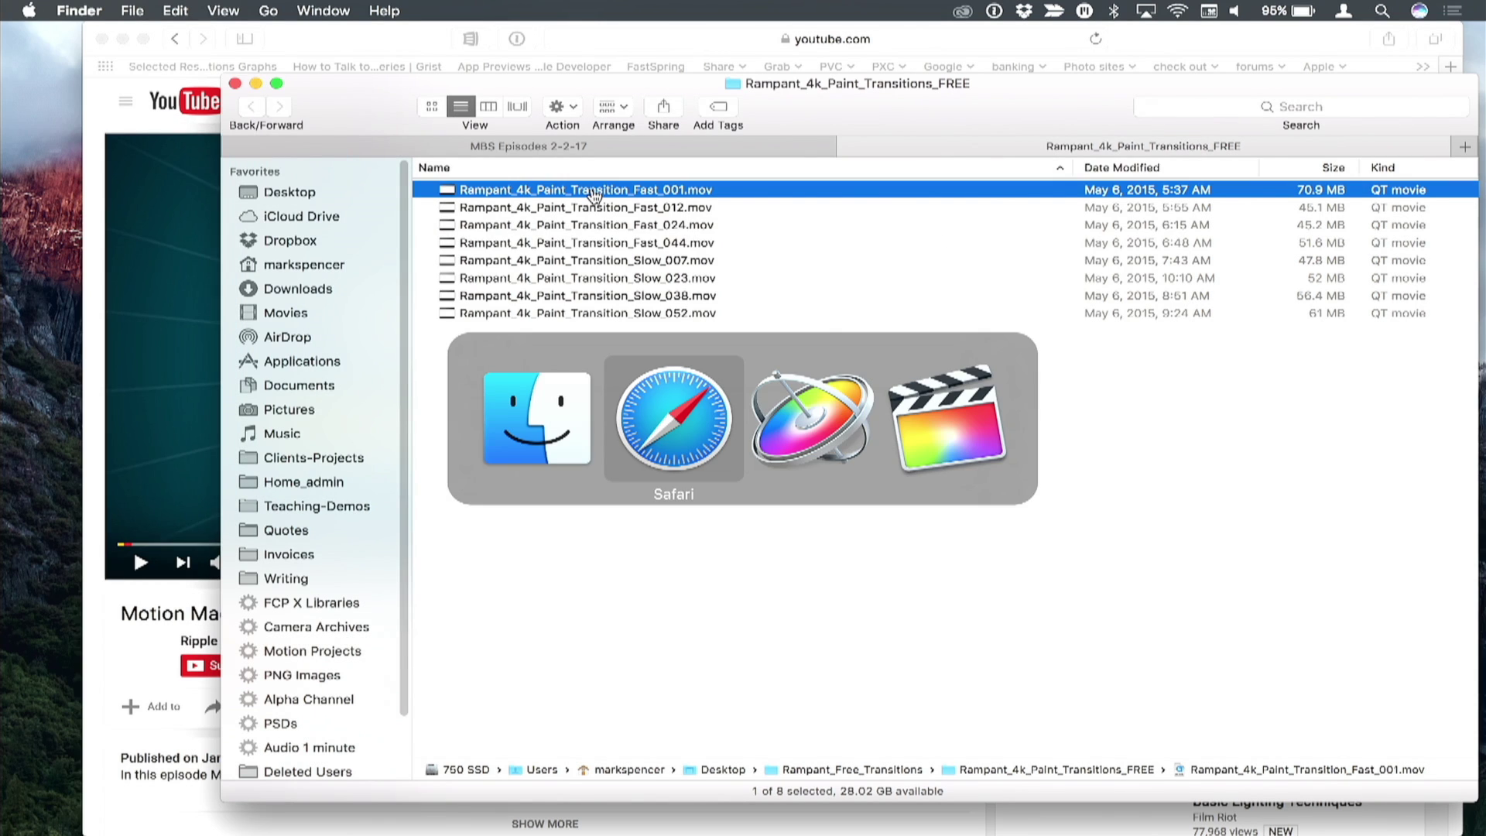
pyautogui.press('super+Tab')
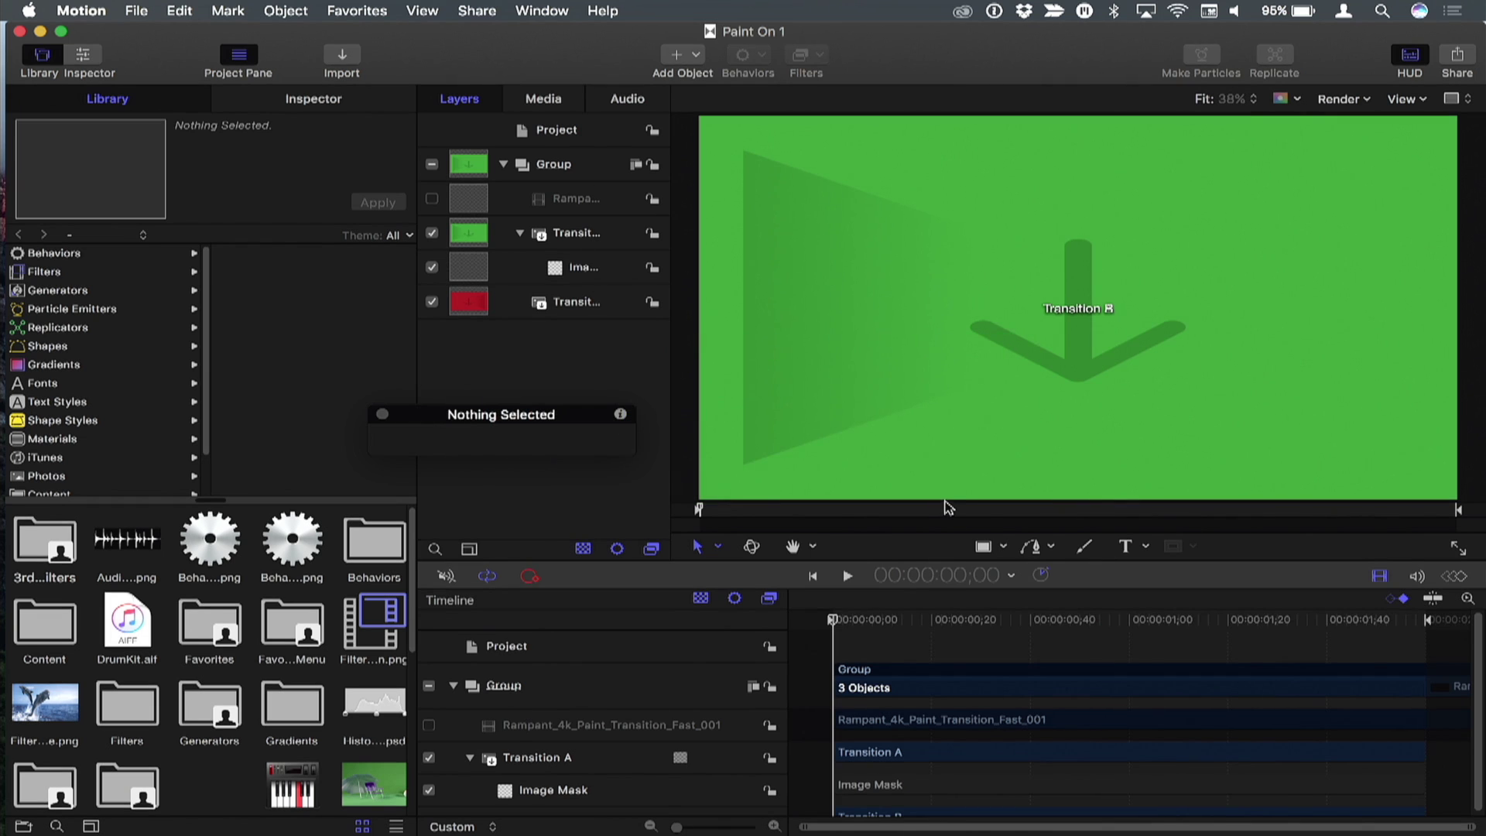
# Step: Play the Paint On 1 red paint wipe, stop it, and scrub back slightly before returning to Finder
pyautogui.press('space')
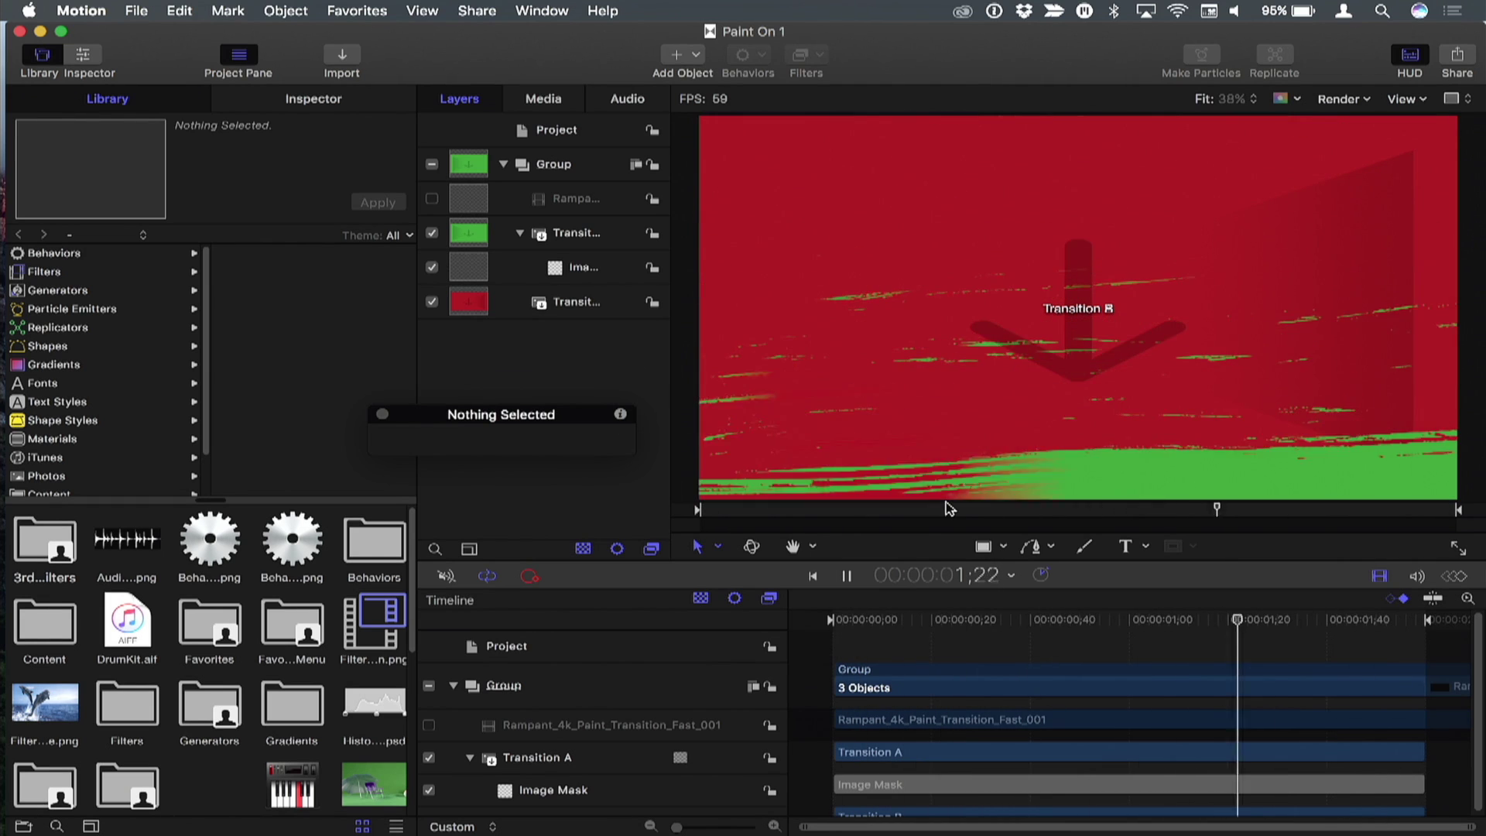
pyautogui.press('space')
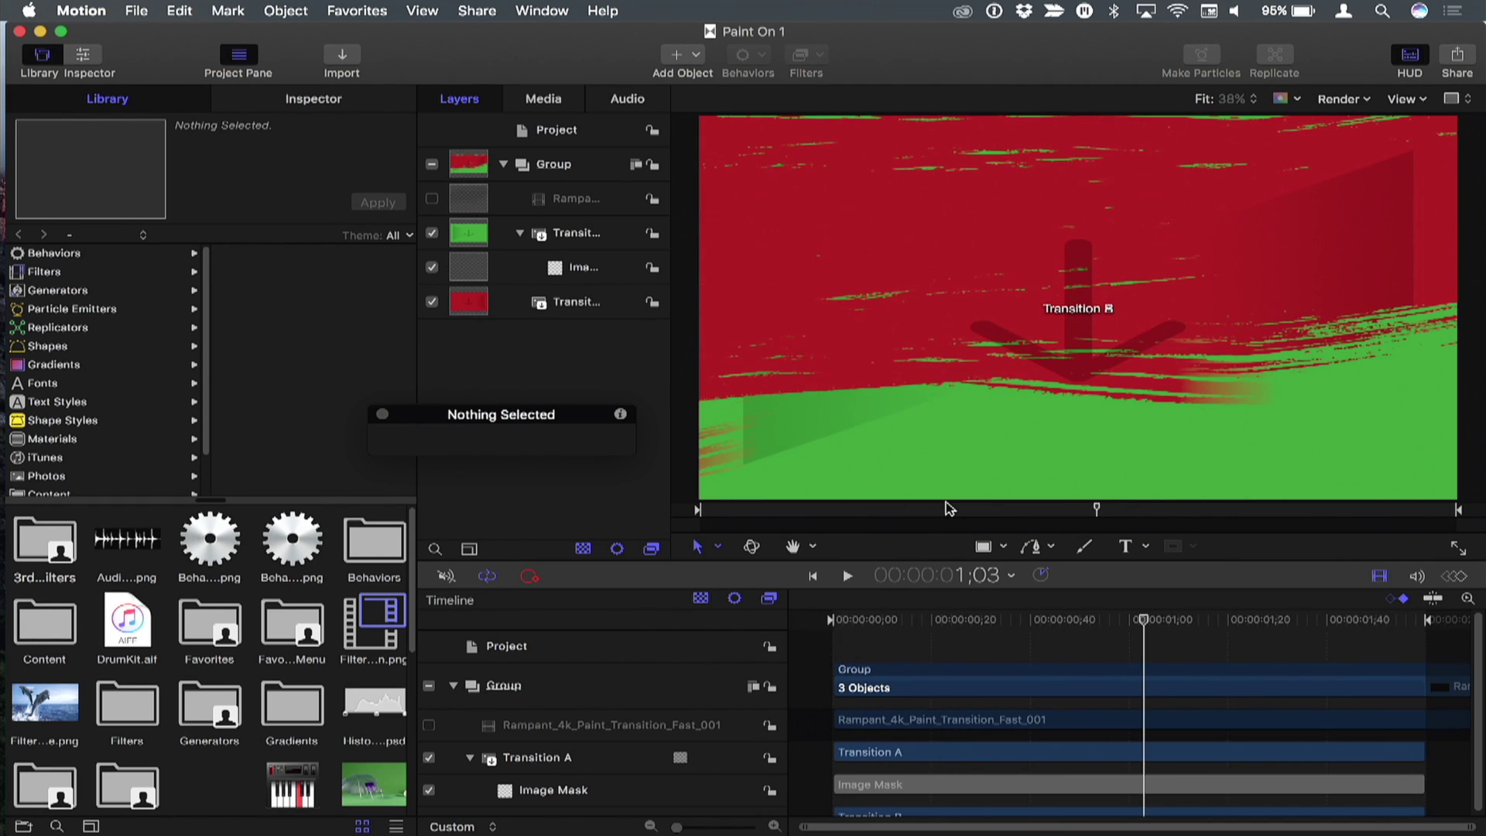
pyautogui.moveTo(1081, 514); pyautogui.dragTo(1062, 517)
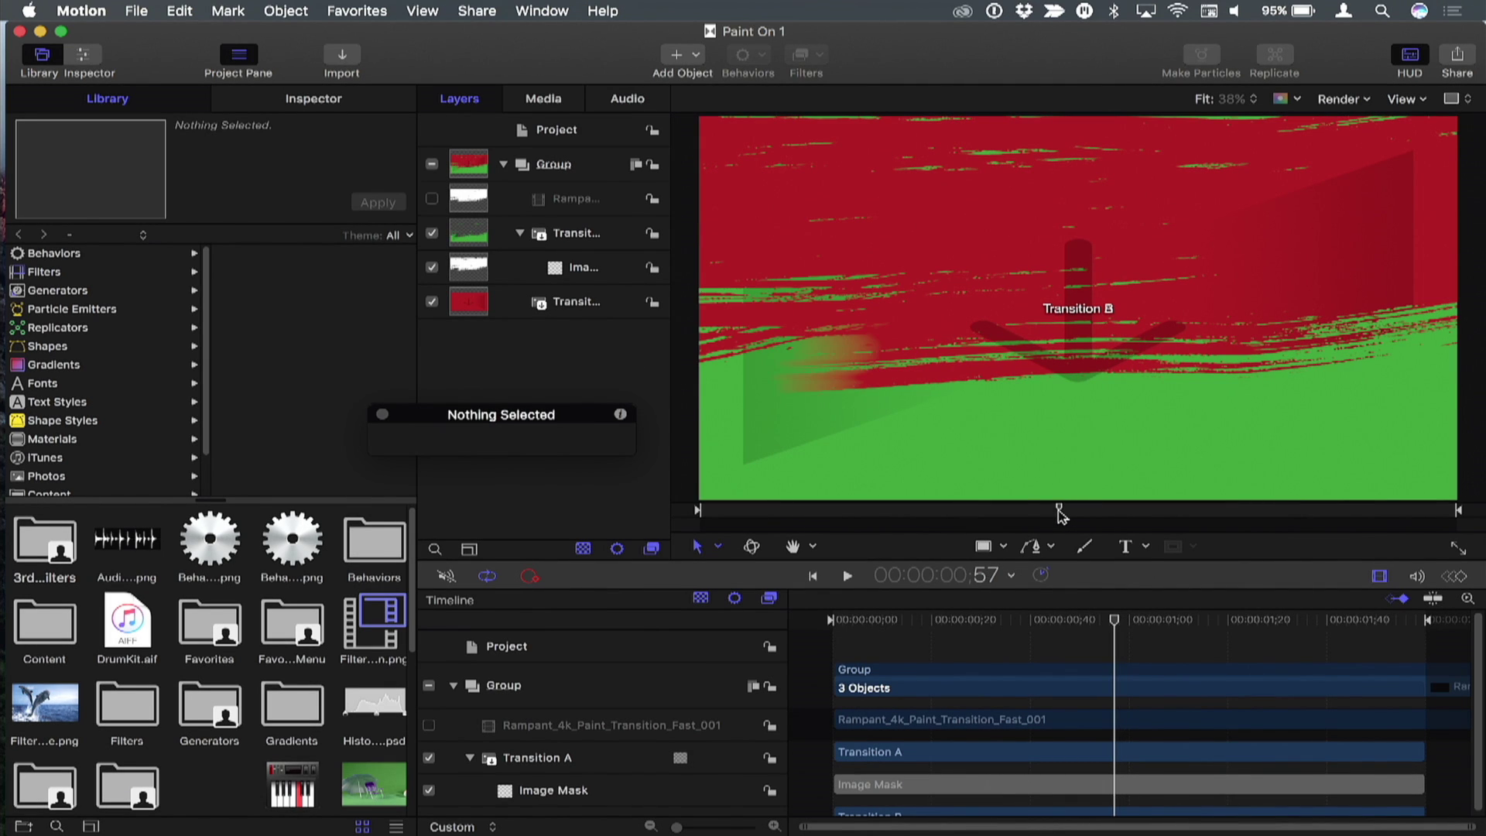
pyautogui.press('super+Tab')
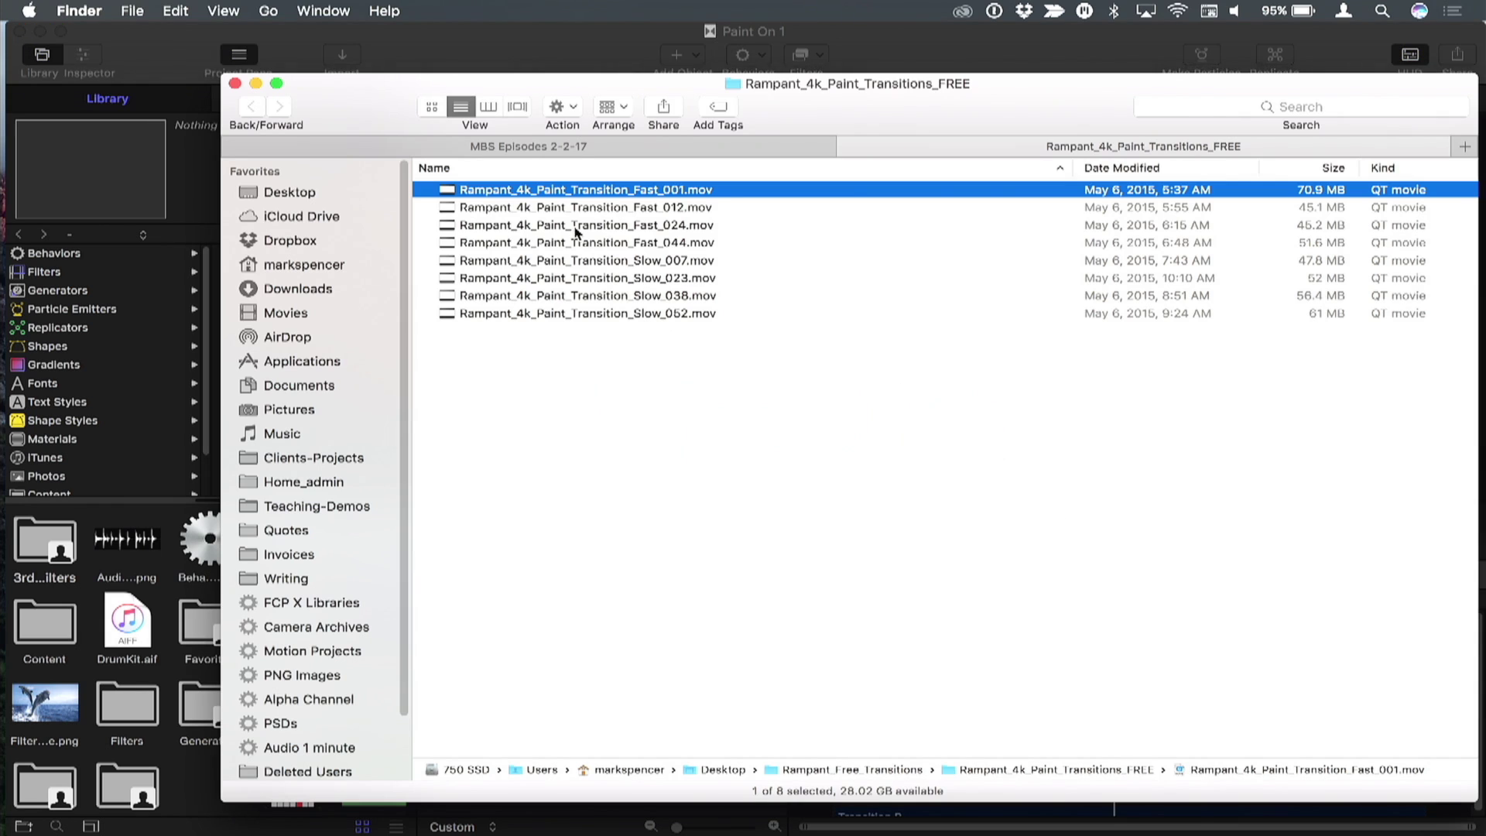
# Step: Quick Look the Fast_012, Fast_024 and Fast_044 paint clips one after another
pyautogui.click(582, 209)
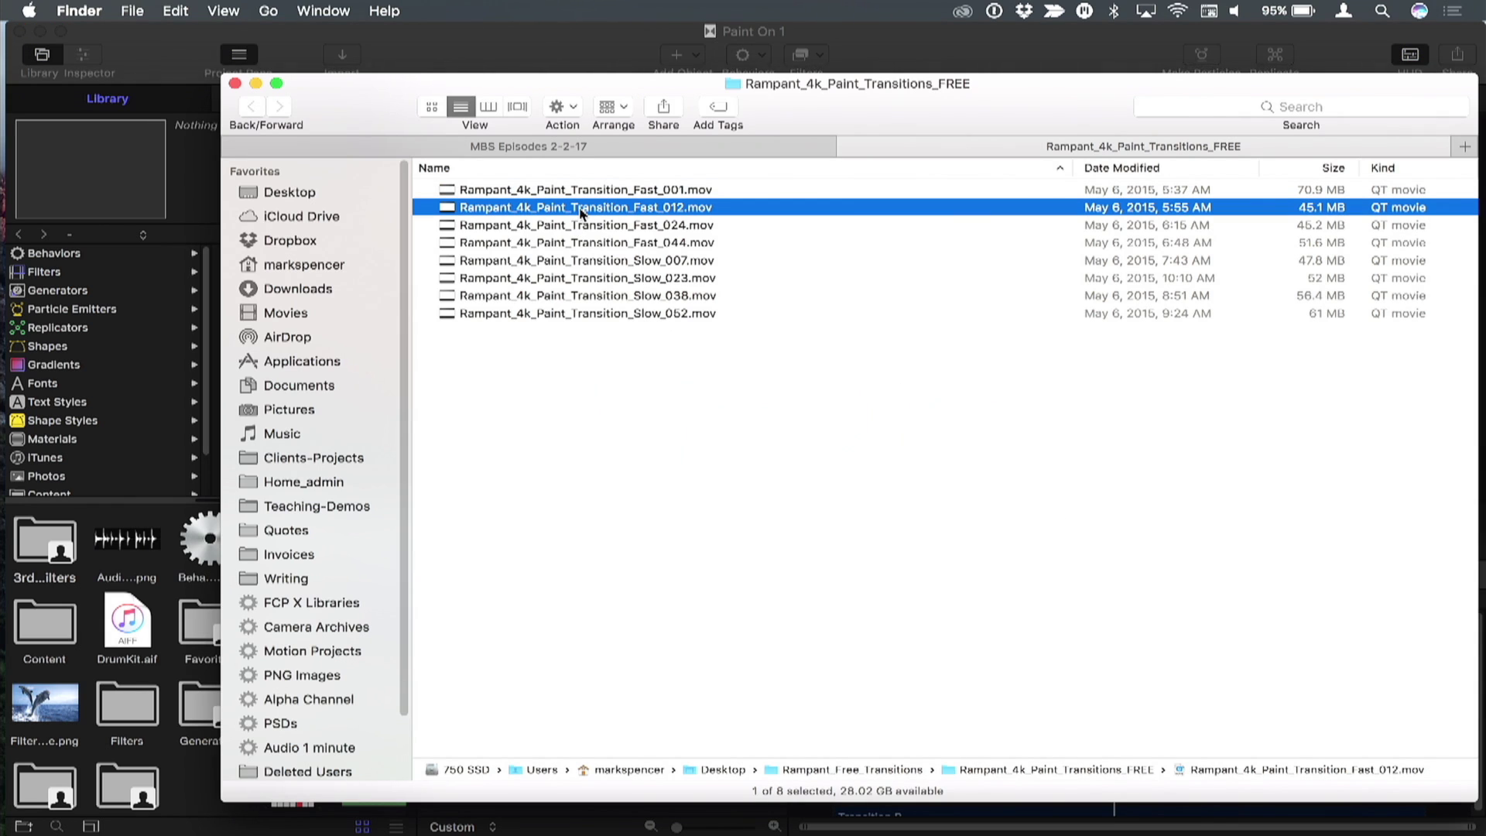
pyautogui.press('space')
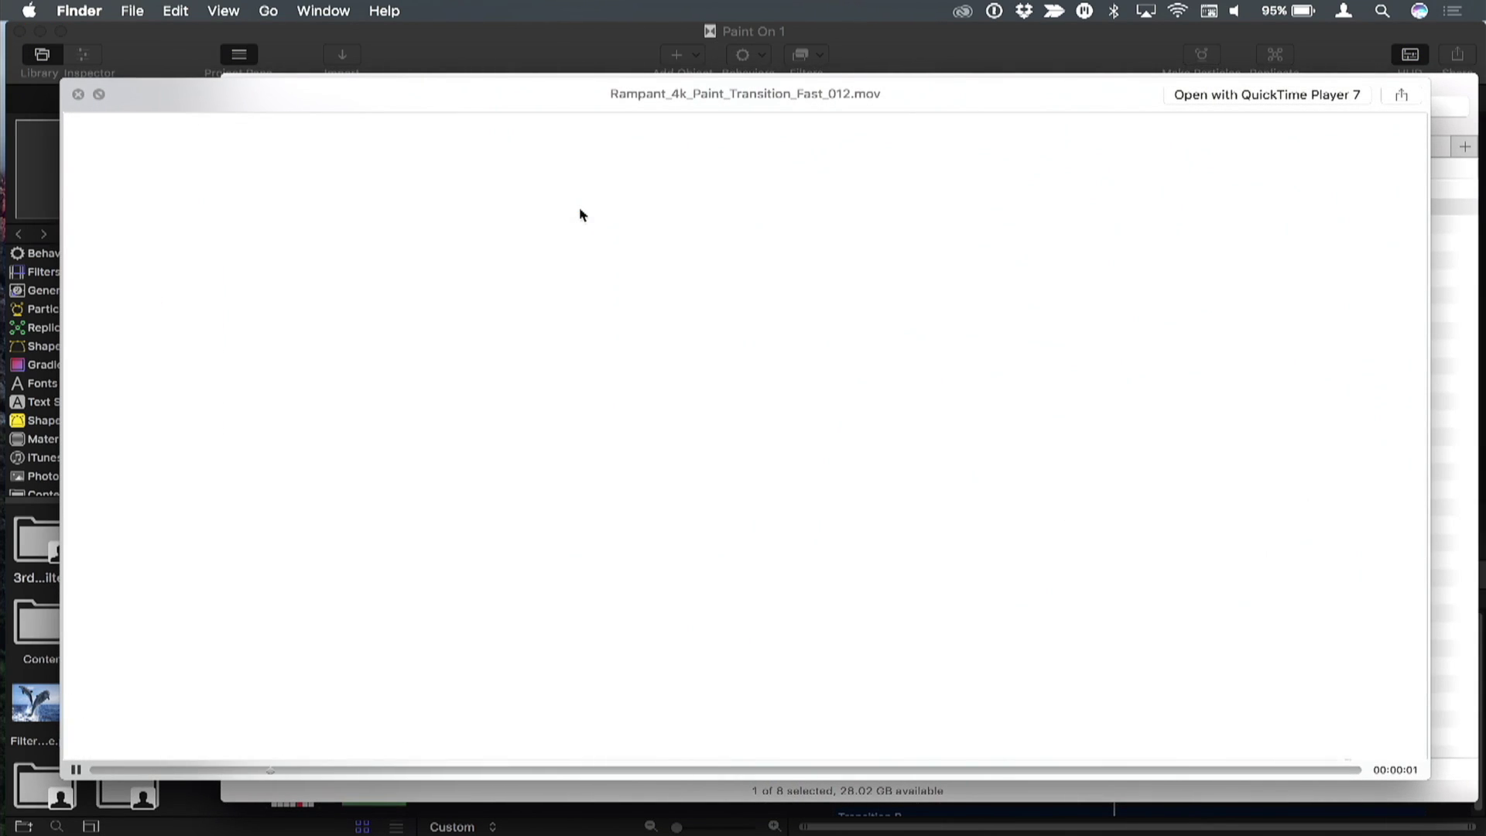
pyautogui.press('Down')
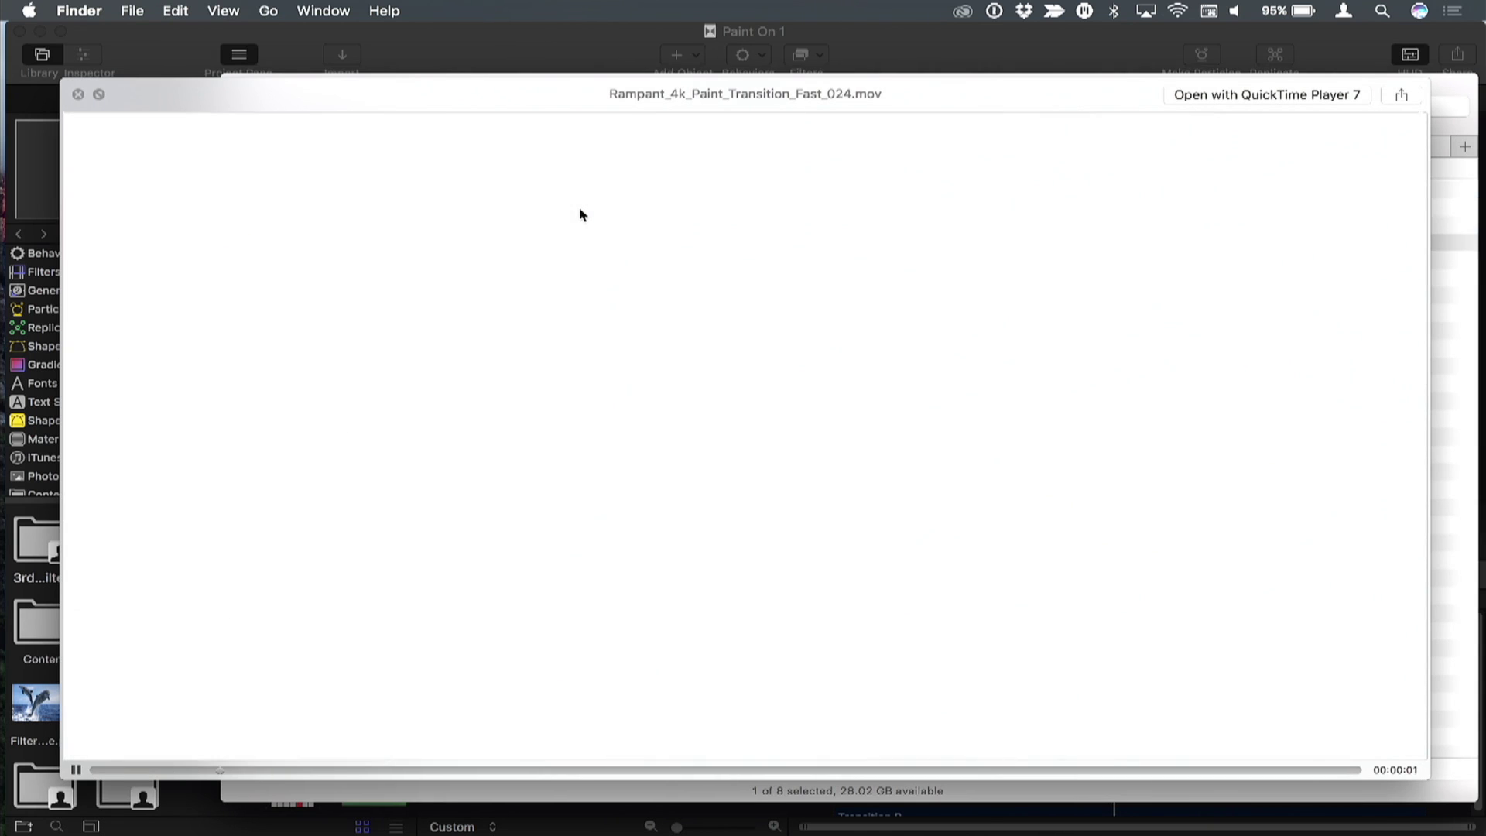
pyautogui.press('Down')
pyautogui.press('Down')
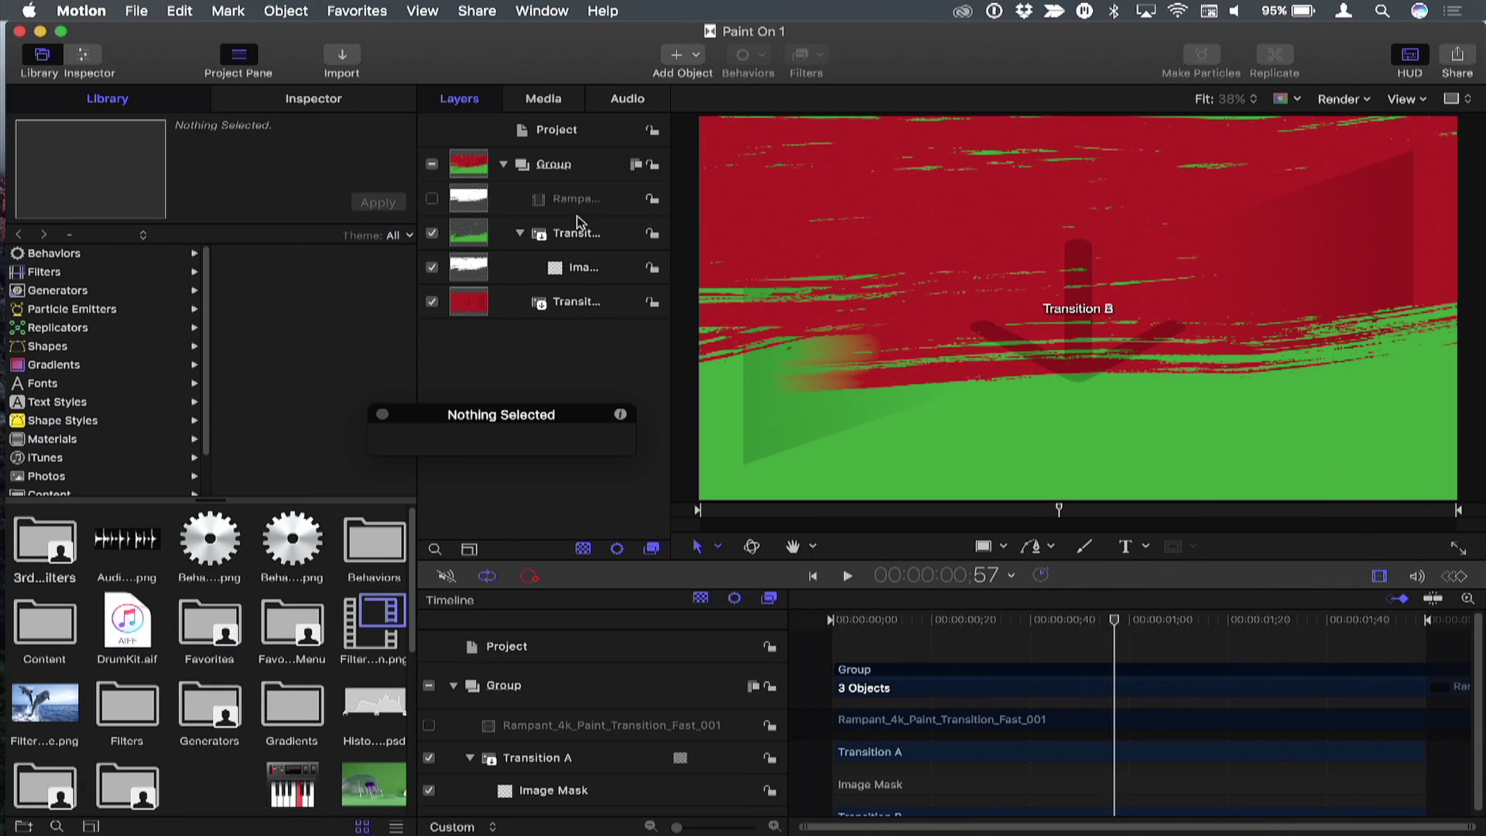
# Step: Group the Rampant Fast_001 clip layer on its own with Object > Group, naming the group Masks
pyautogui.click(572, 206)
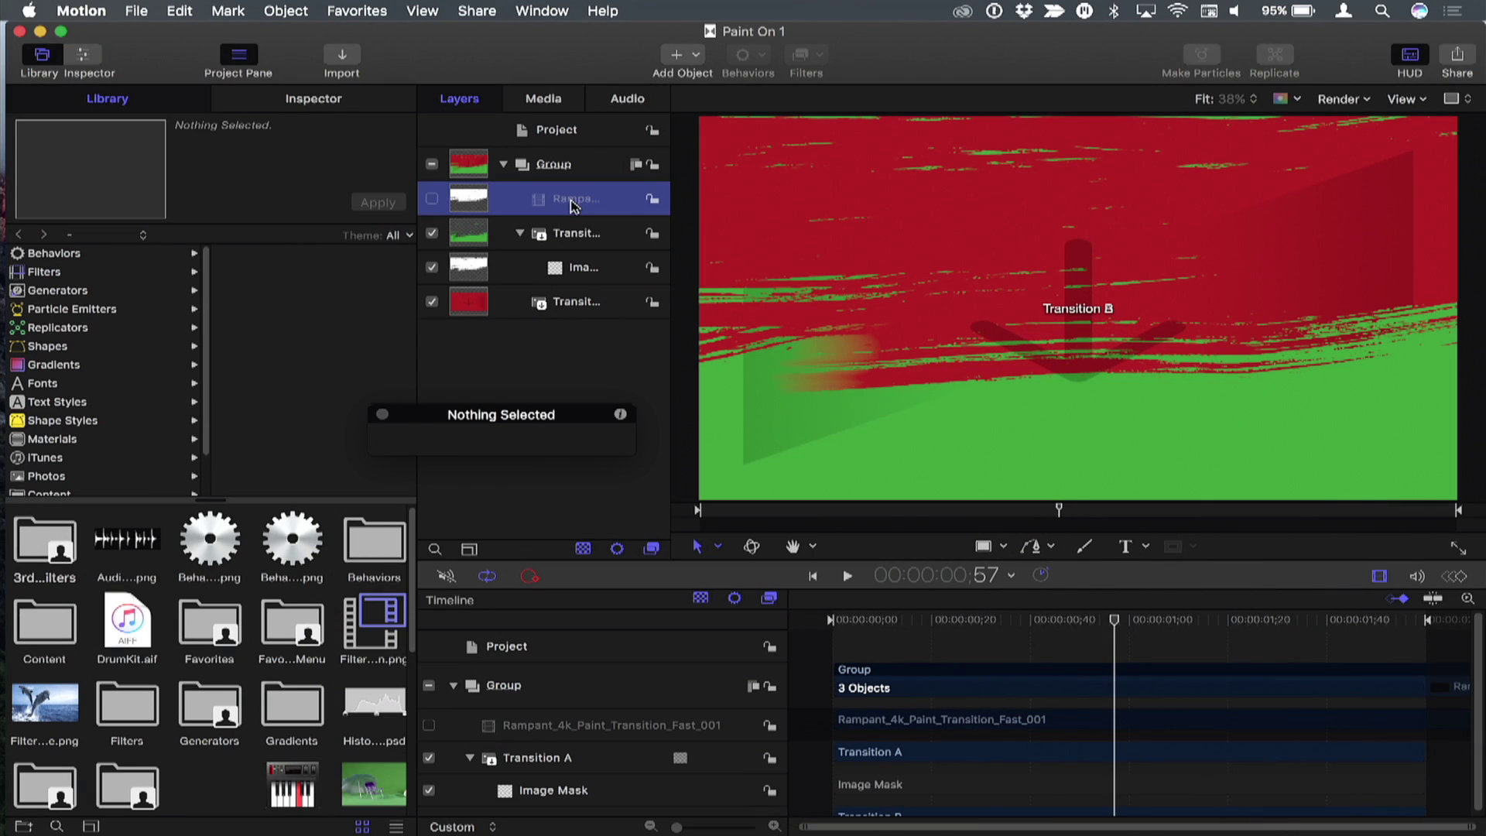
pyautogui.click(295, 11)
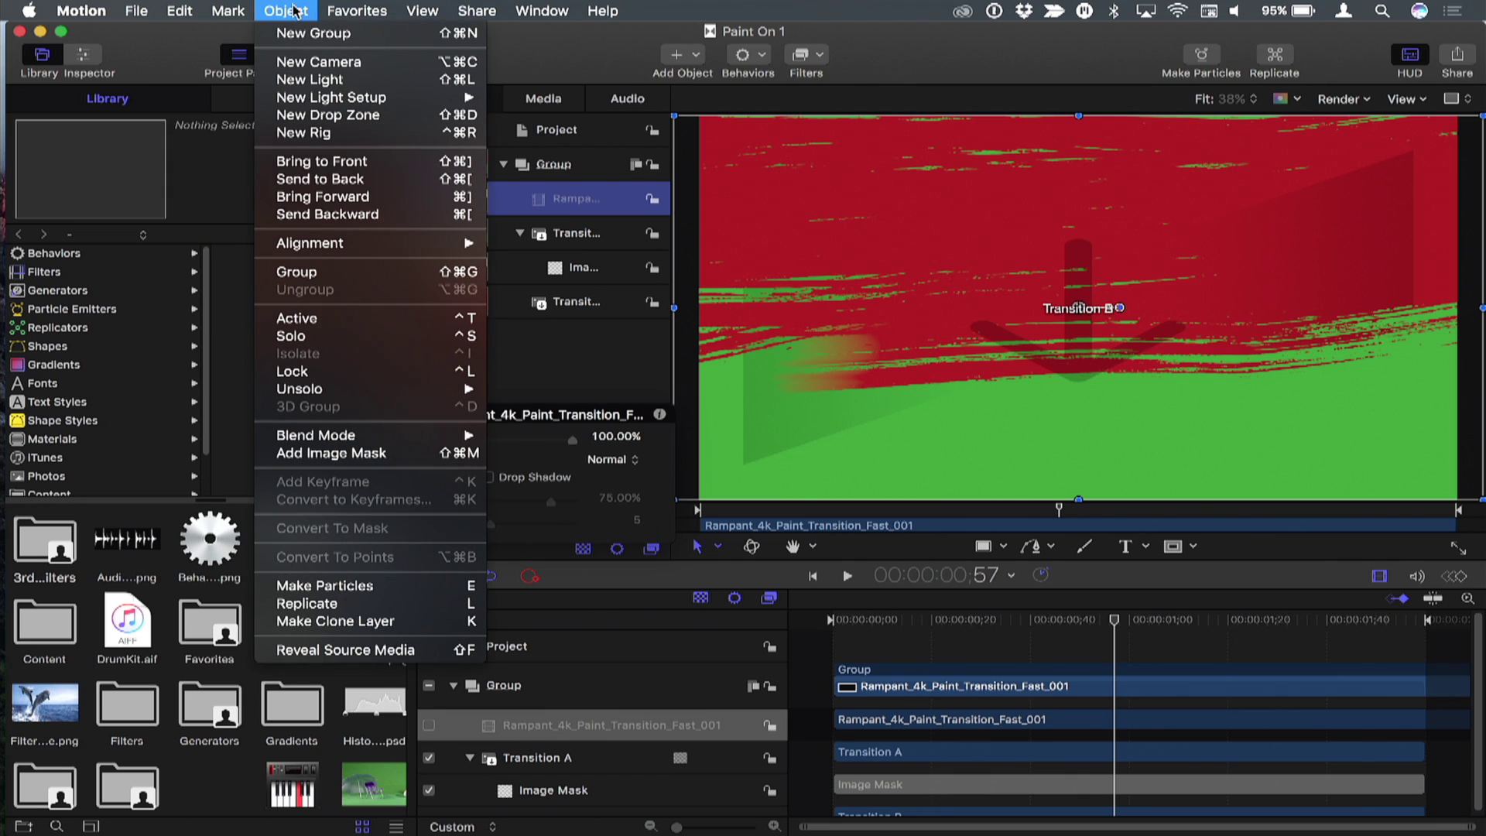
pyautogui.click(339, 273)
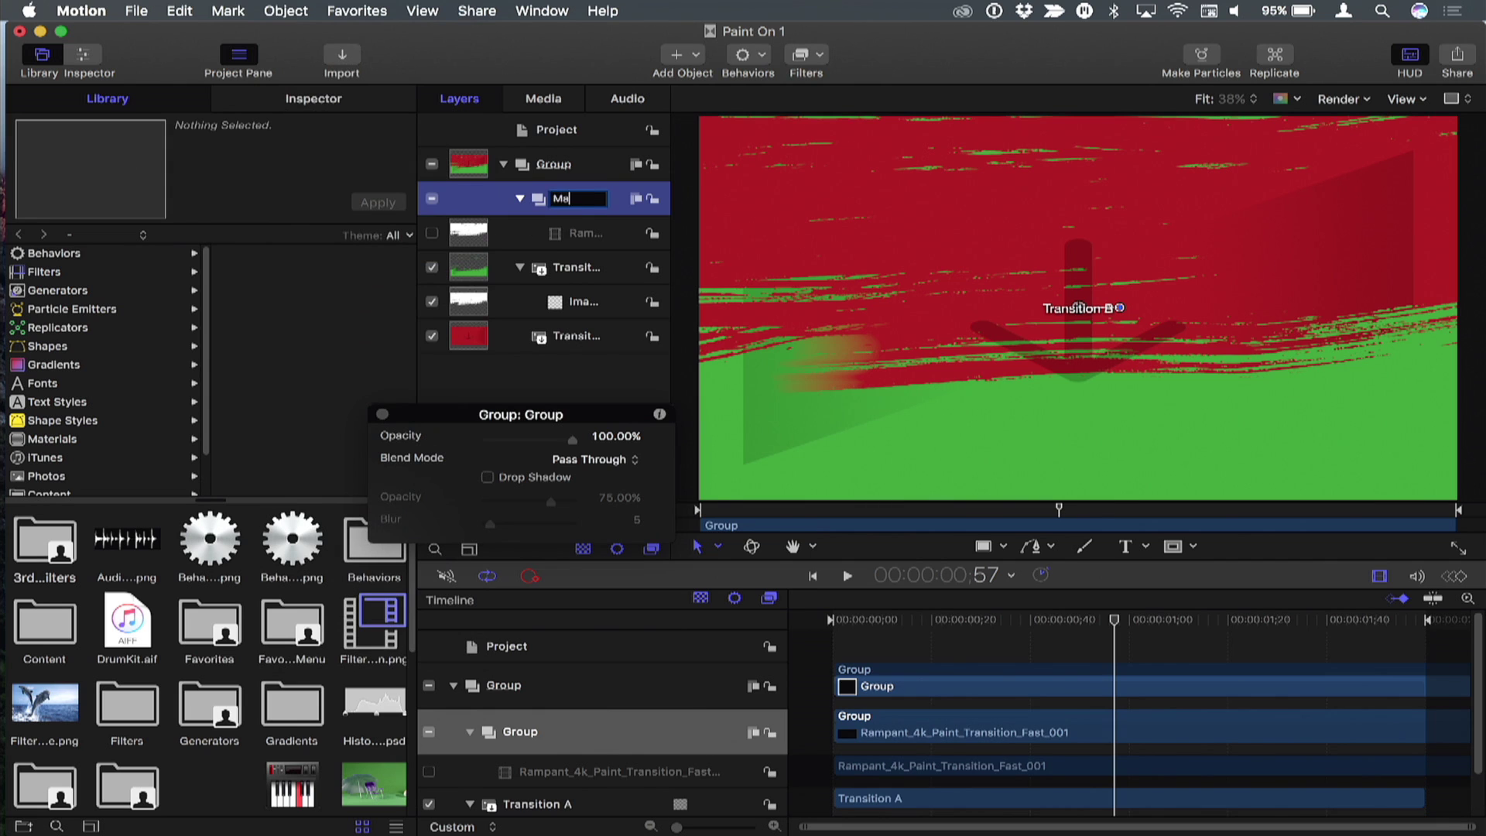
pyautogui.press('Return')
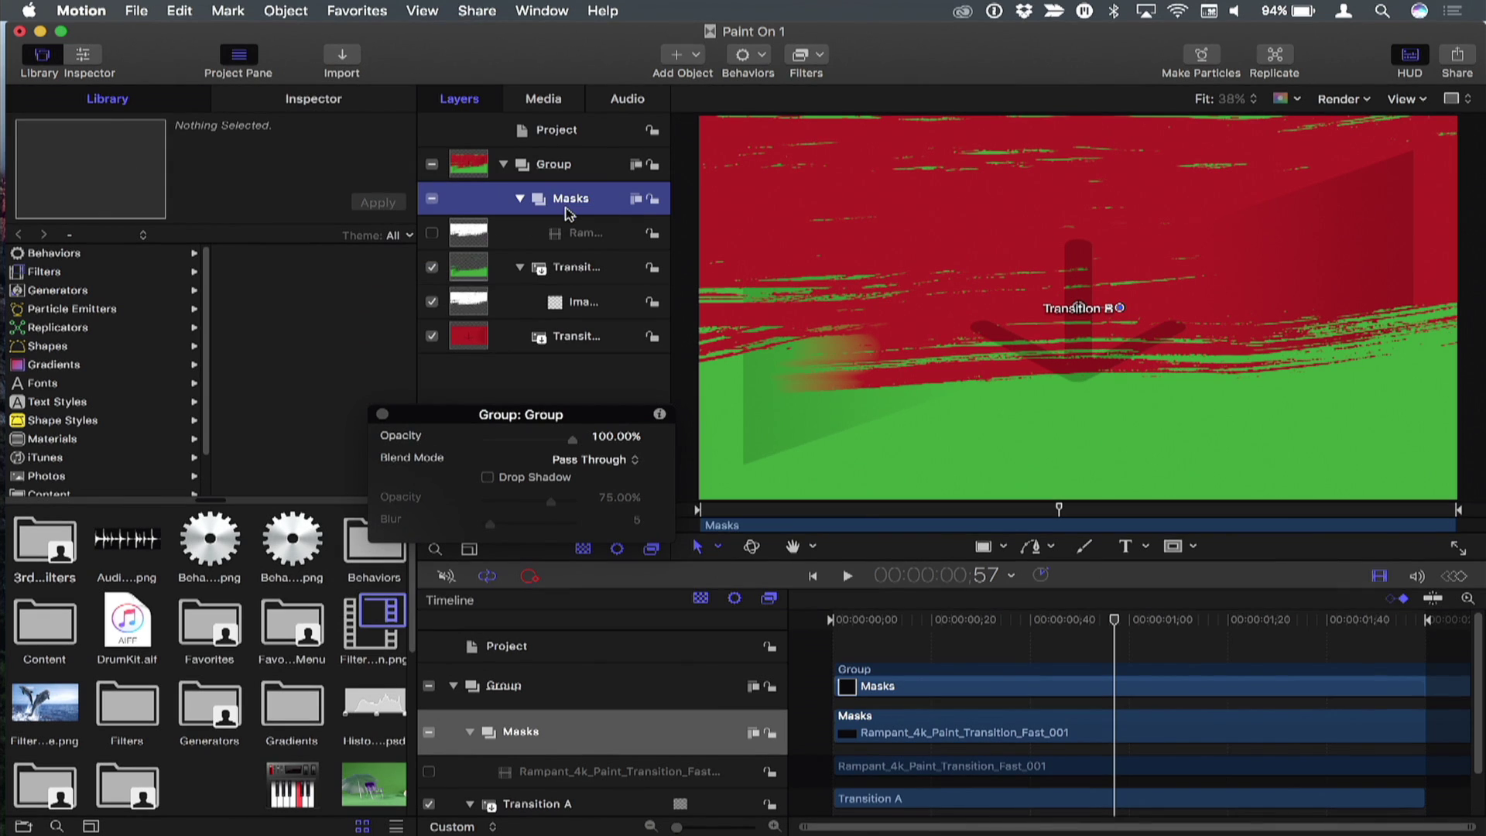
pyautogui.click(569, 302)
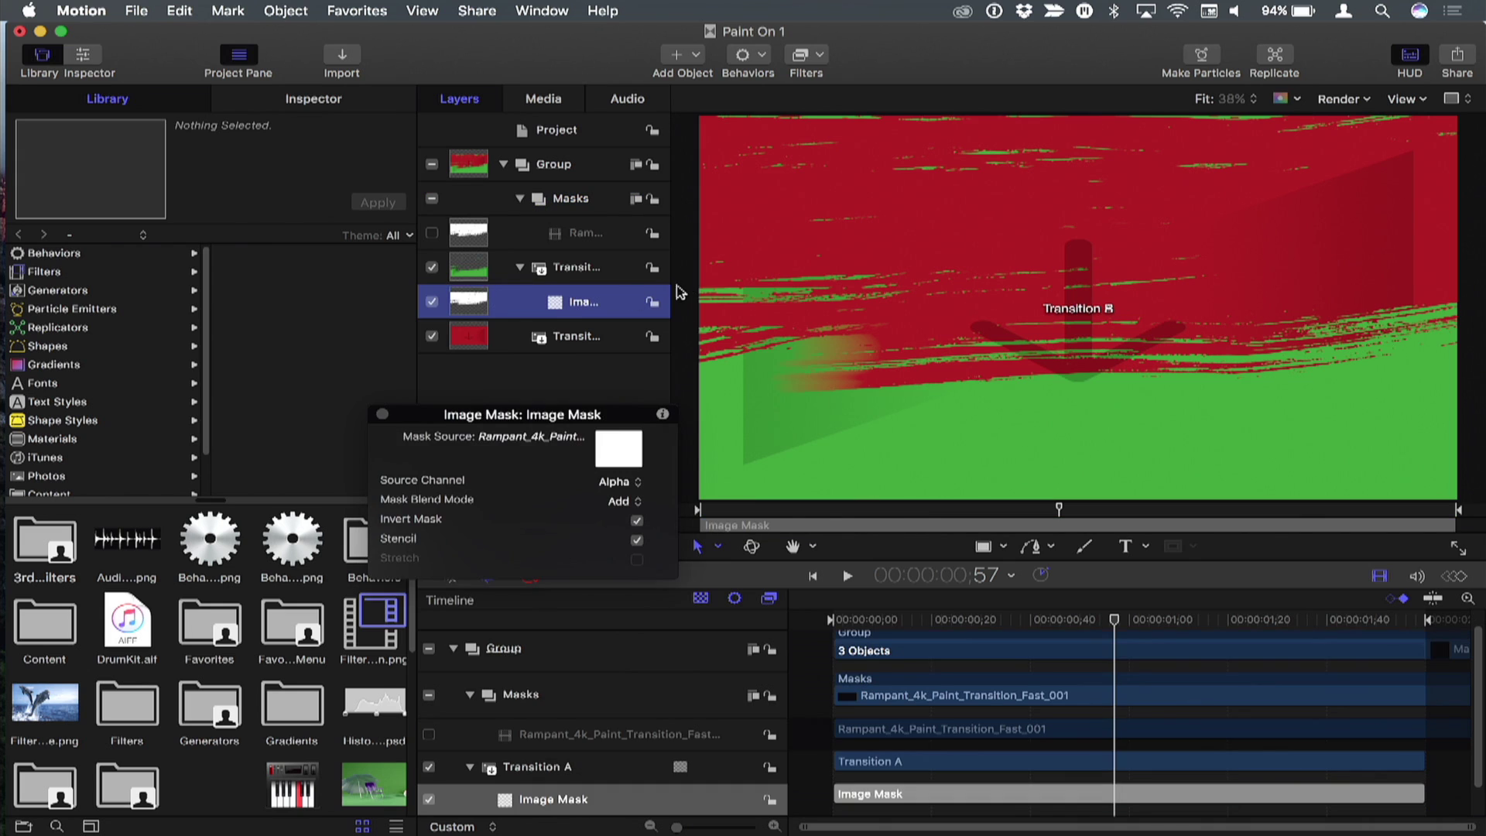
# Step: Set the Masks group as Transition A's Image Mask source and re-enable the Fast_001 clip inside it
pyautogui.moveTo(672, 287); pyautogui.dragTo(740, 303)
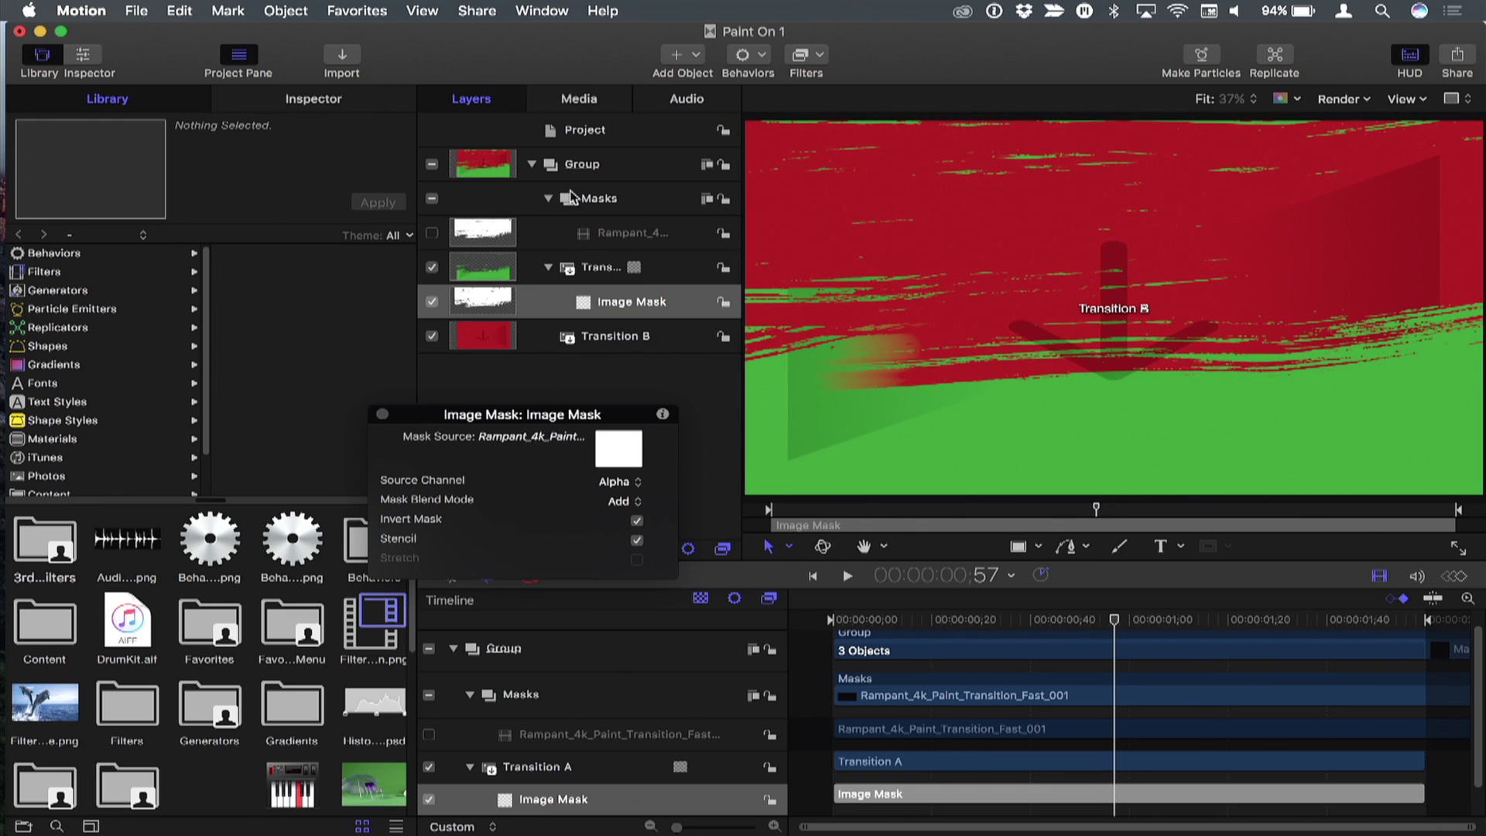
pyautogui.moveTo(570, 196); pyautogui.dragTo(606, 469)
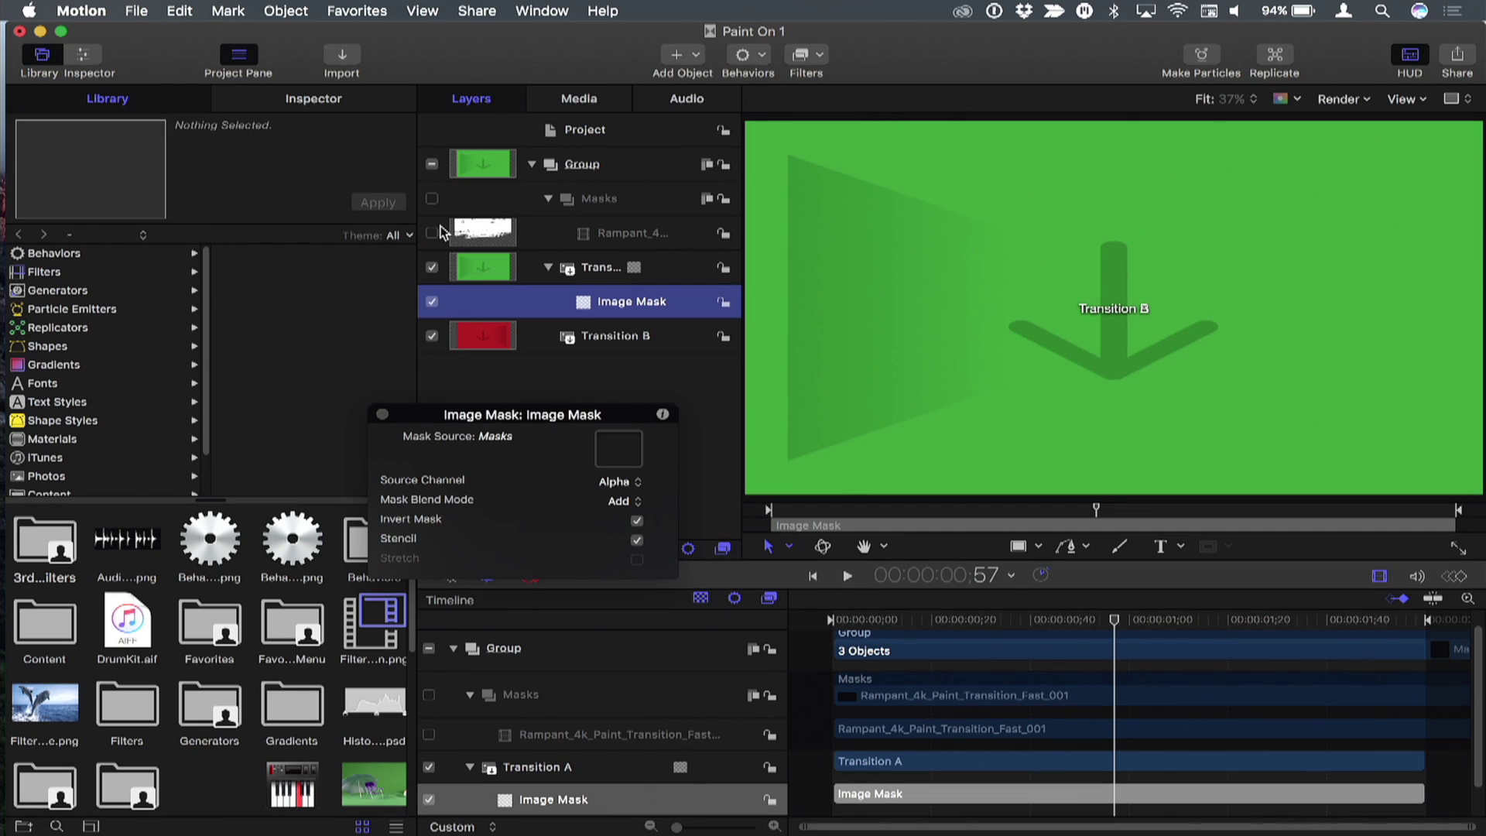
pyautogui.click(433, 233)
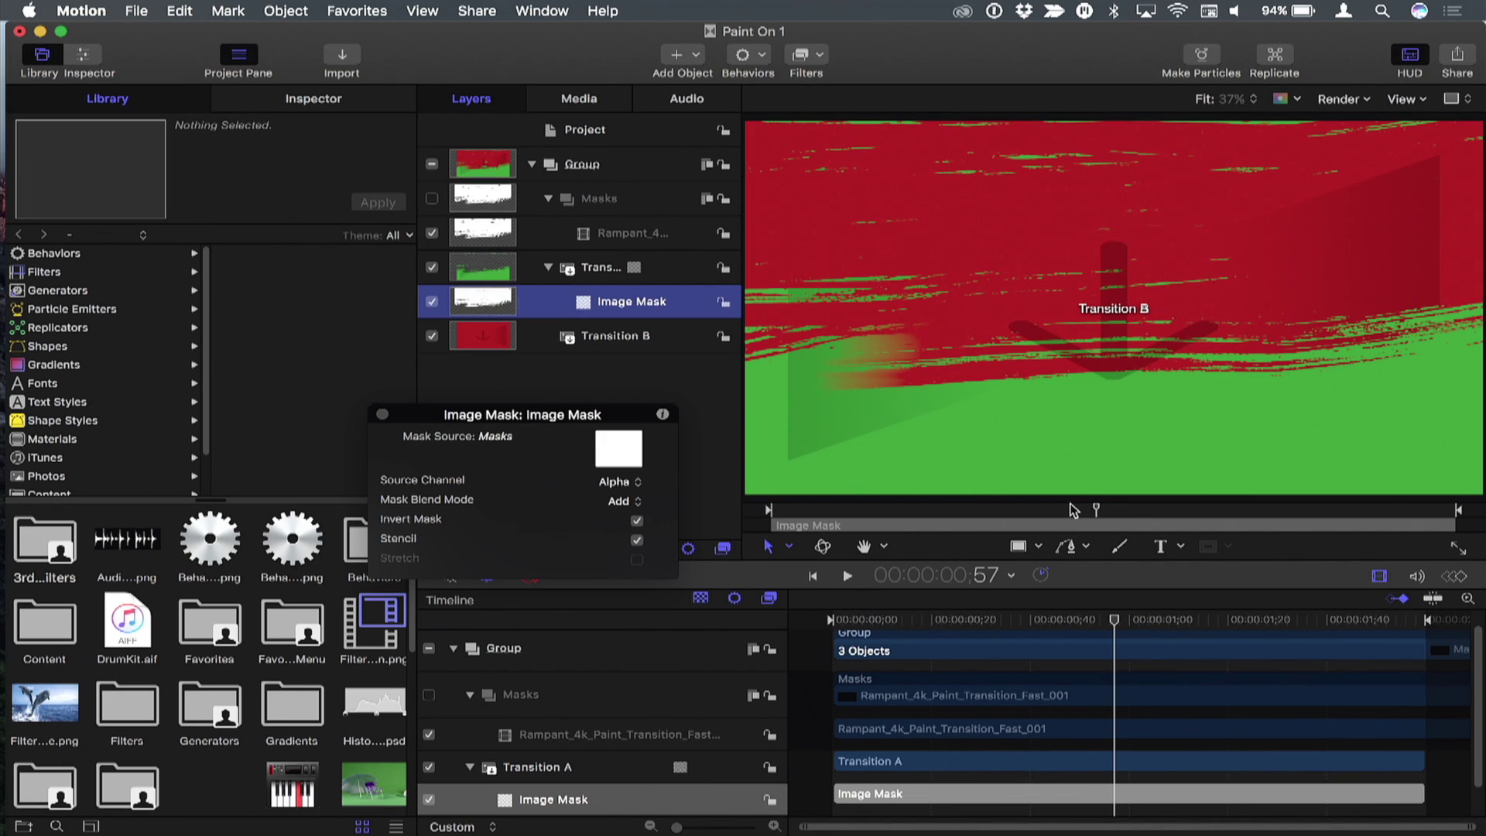
pyautogui.moveTo(1072, 509); pyautogui.dragTo(1114, 510)
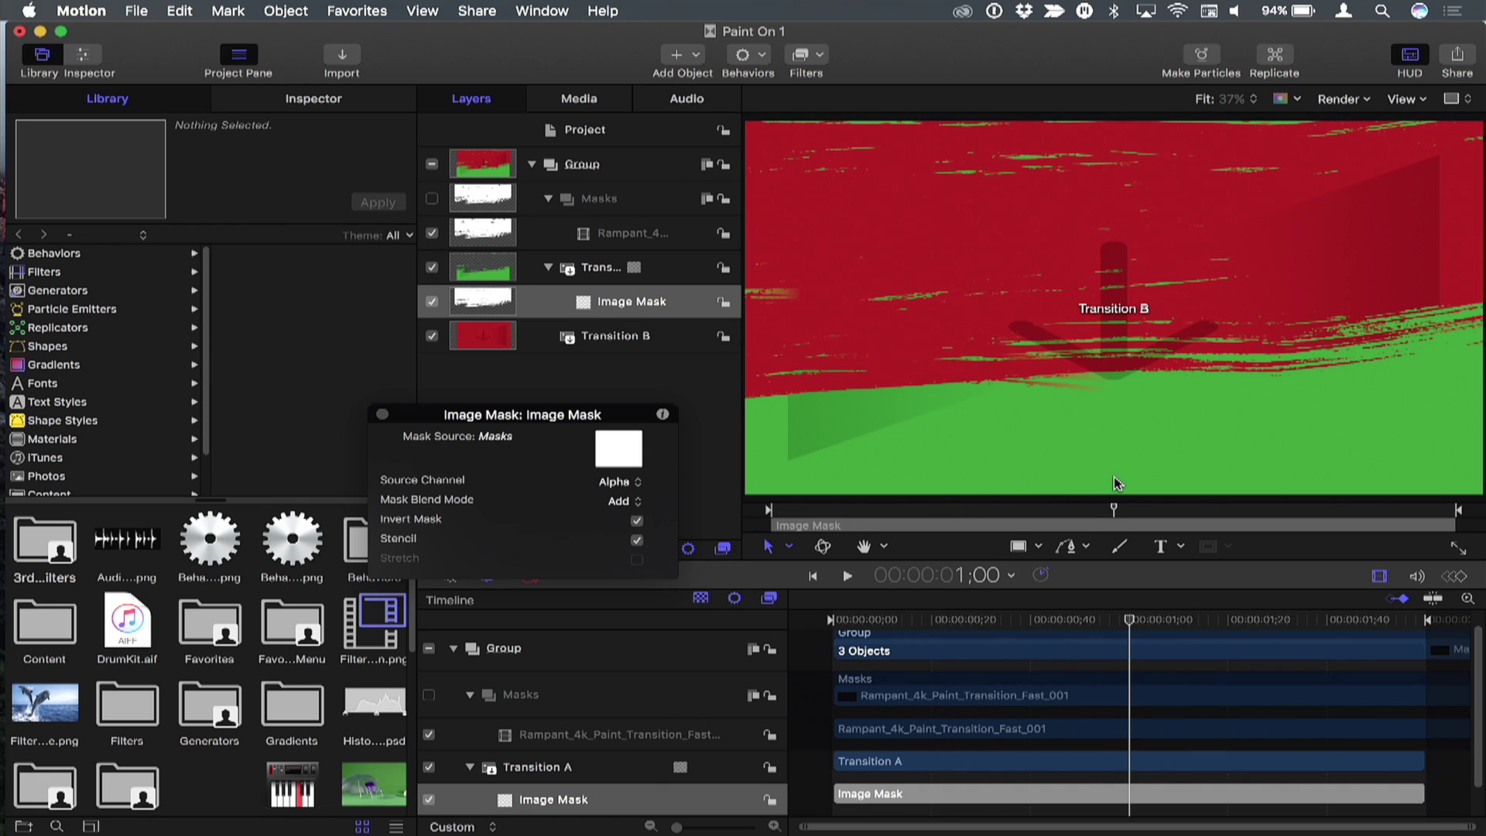
pyautogui.click(605, 234)
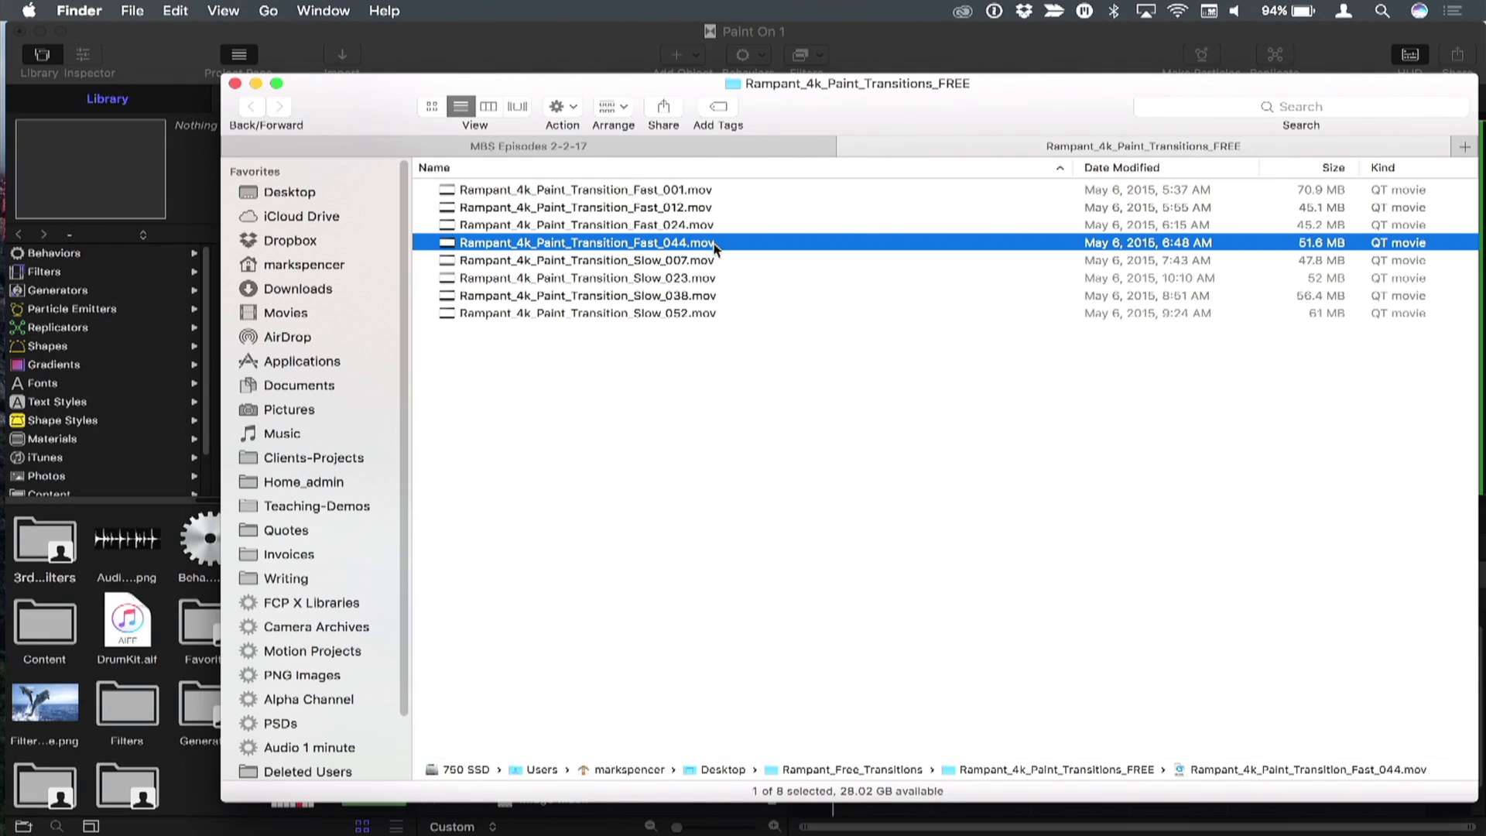
# Step: Drag Fast_012, Fast_024 and Fast_044 from Finder into the Motion project's Group
pyautogui.moveTo(626, 89); pyautogui.dragTo(1049, 172)
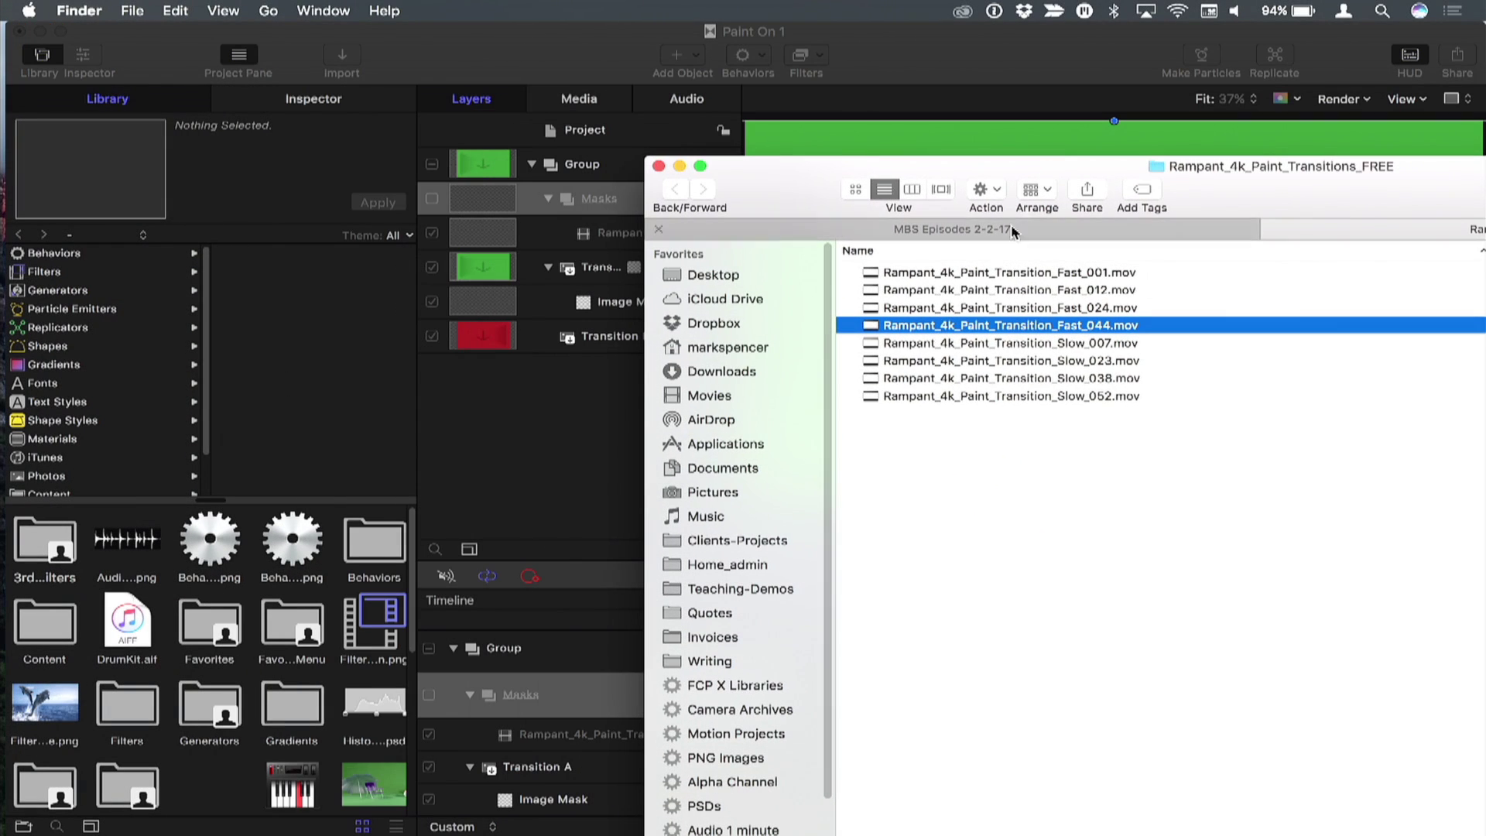
pyautogui.click(999, 291)
pyautogui.keyDown('shift'); pyautogui.click(999, 327); pyautogui.keyUp('shift')
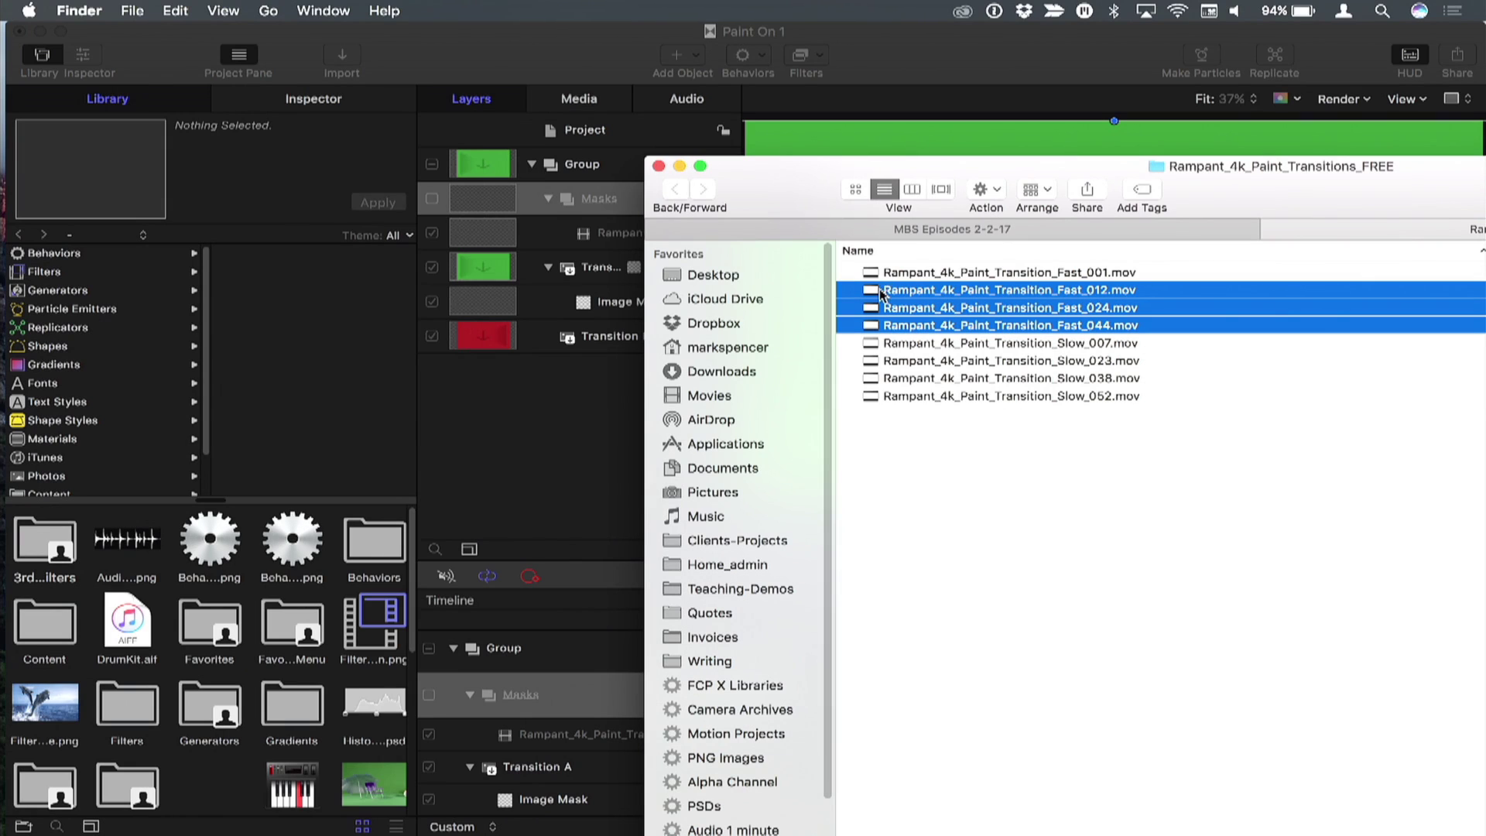
pyautogui.moveTo(875, 297); pyautogui.dragTo(577, 225)
pyautogui.click(579, 504)
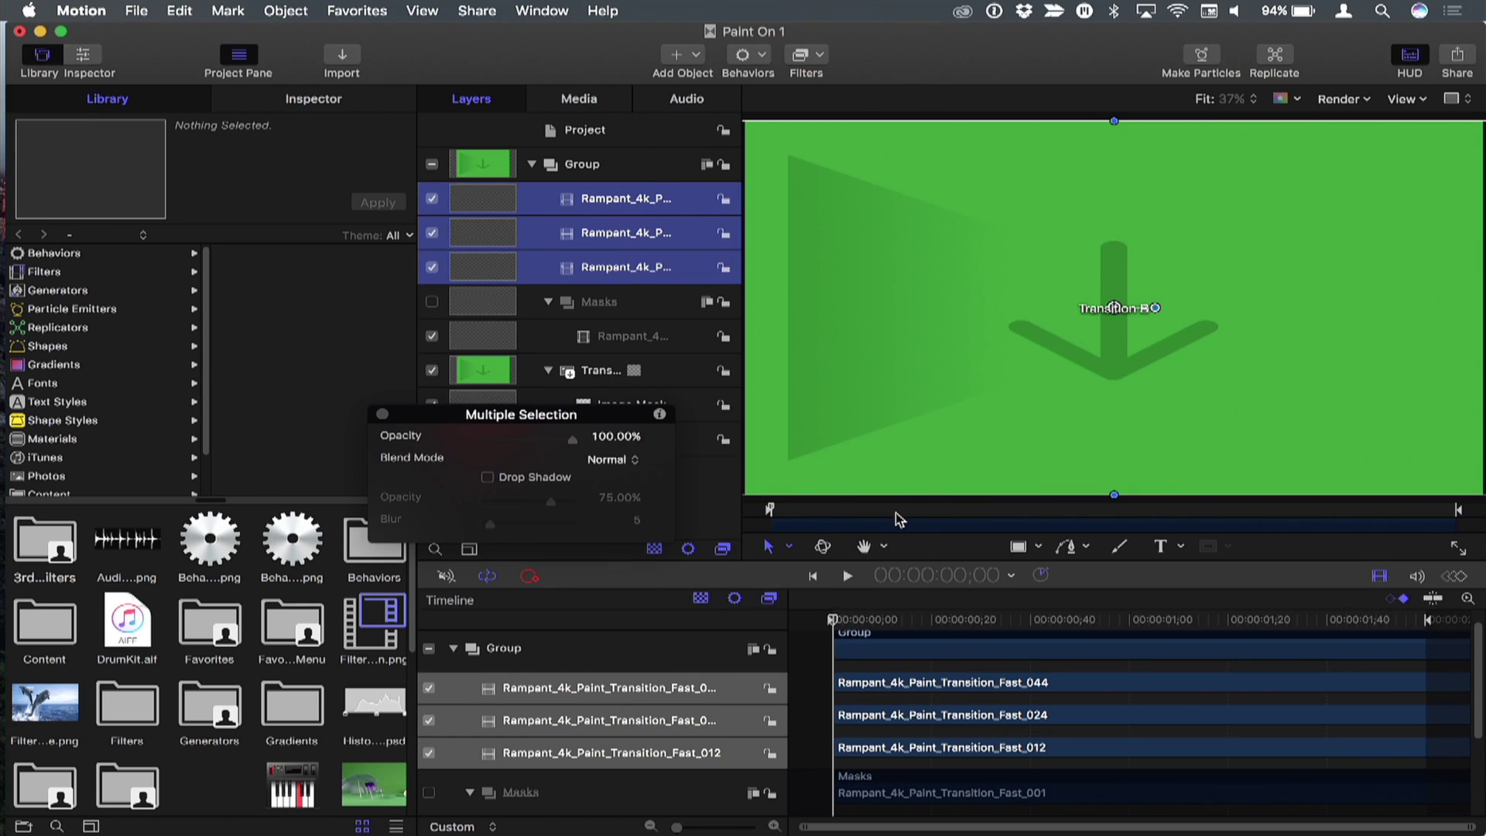
# Step: Disable the new Fast_012, Fast_024 and Fast_044 clip layers and widen the Layers list
pyautogui.moveTo(896, 518); pyautogui.dragTo(1059, 504)
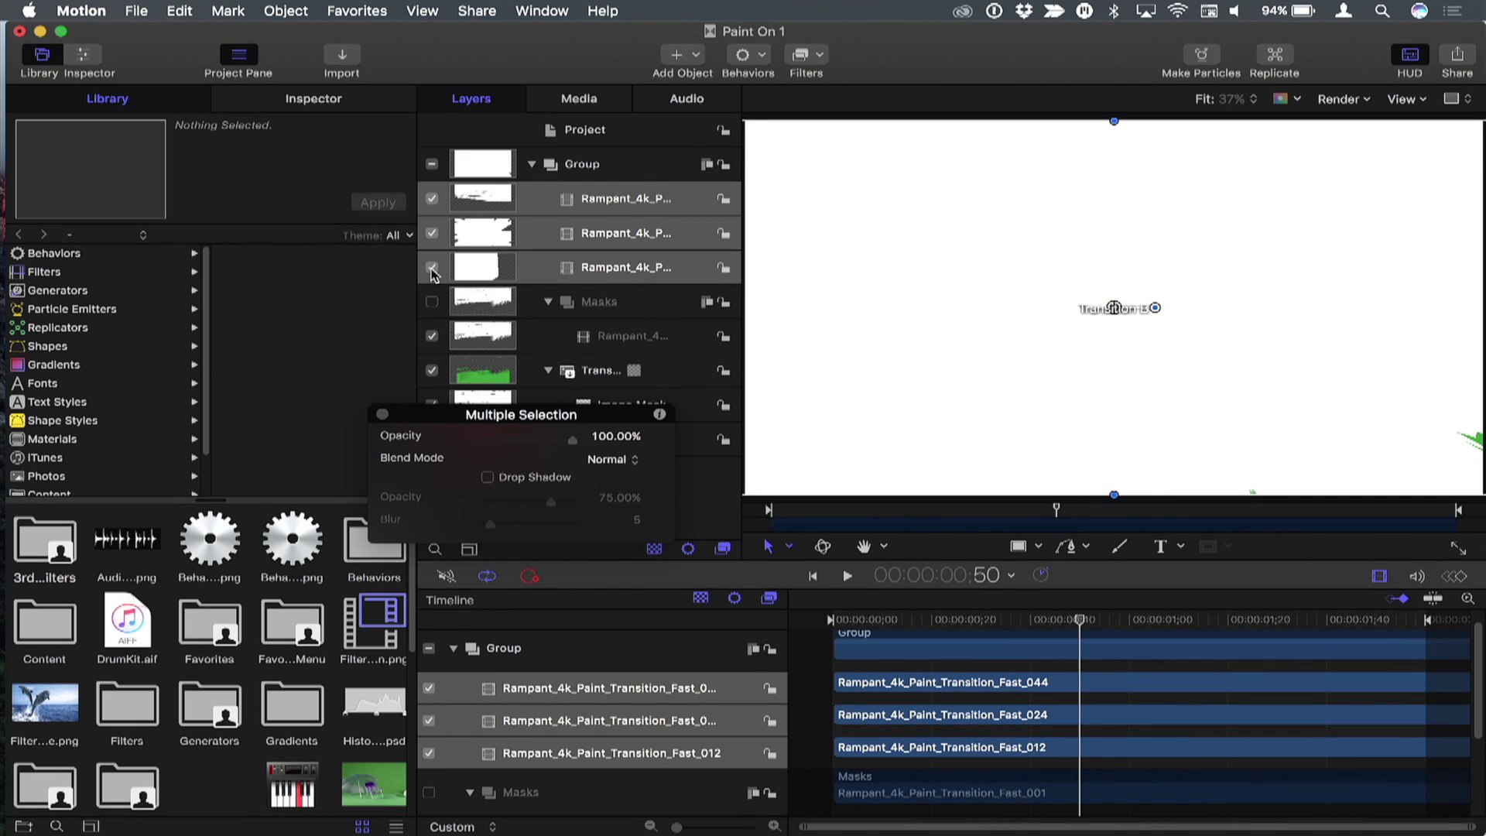
pyautogui.click(432, 268)
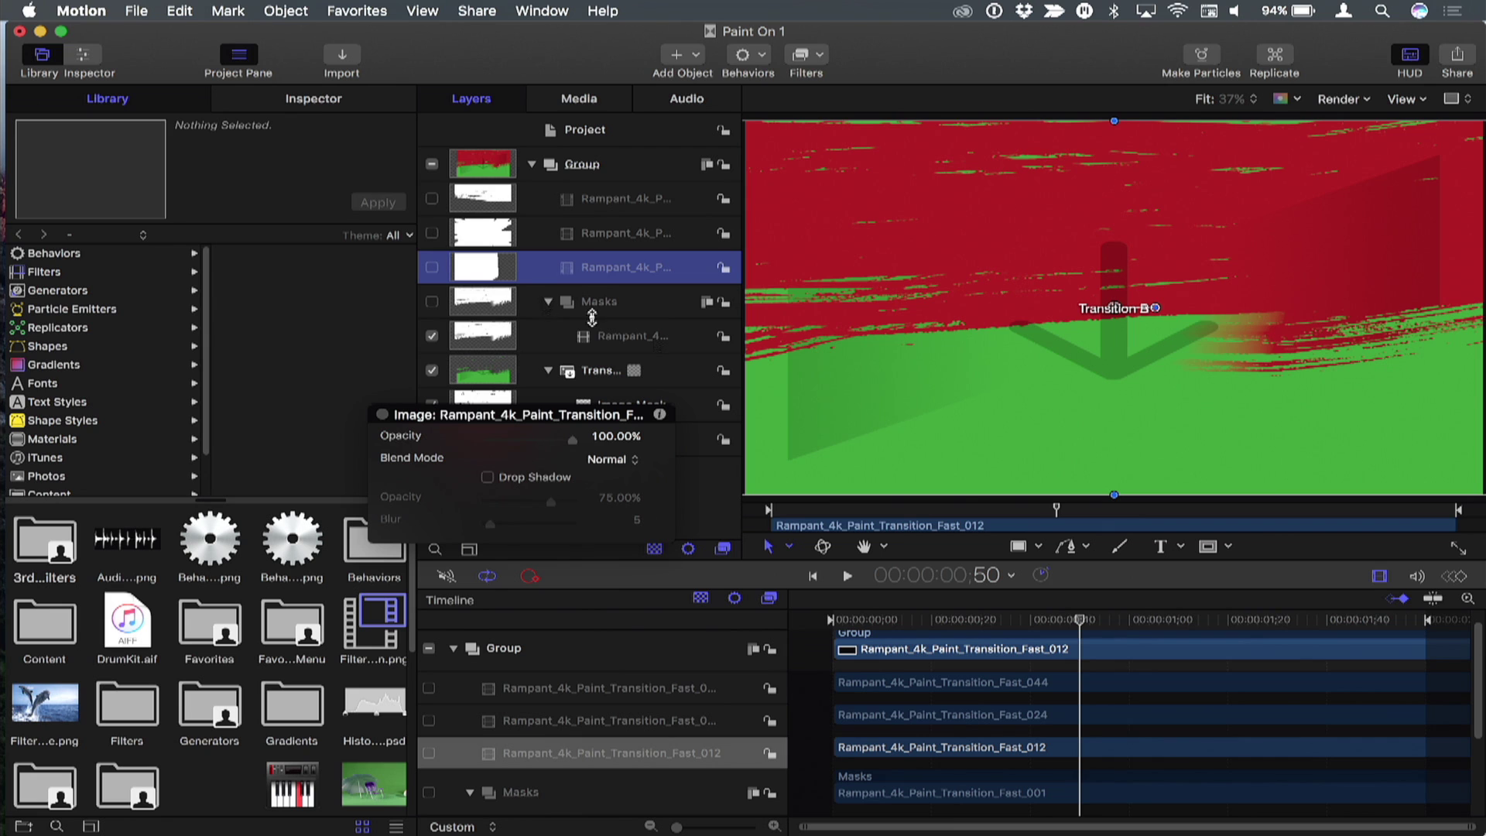
pyautogui.moveTo(1040, 517)
pyautogui.mouseDown()
pyautogui.moveTo(1061, 514)
pyautogui.moveTo(774, 512)
pyautogui.moveTo(1084, 511)
pyautogui.moveTo(859, 511)
pyautogui.moveTo(996, 510)
pyautogui.mouseUp()
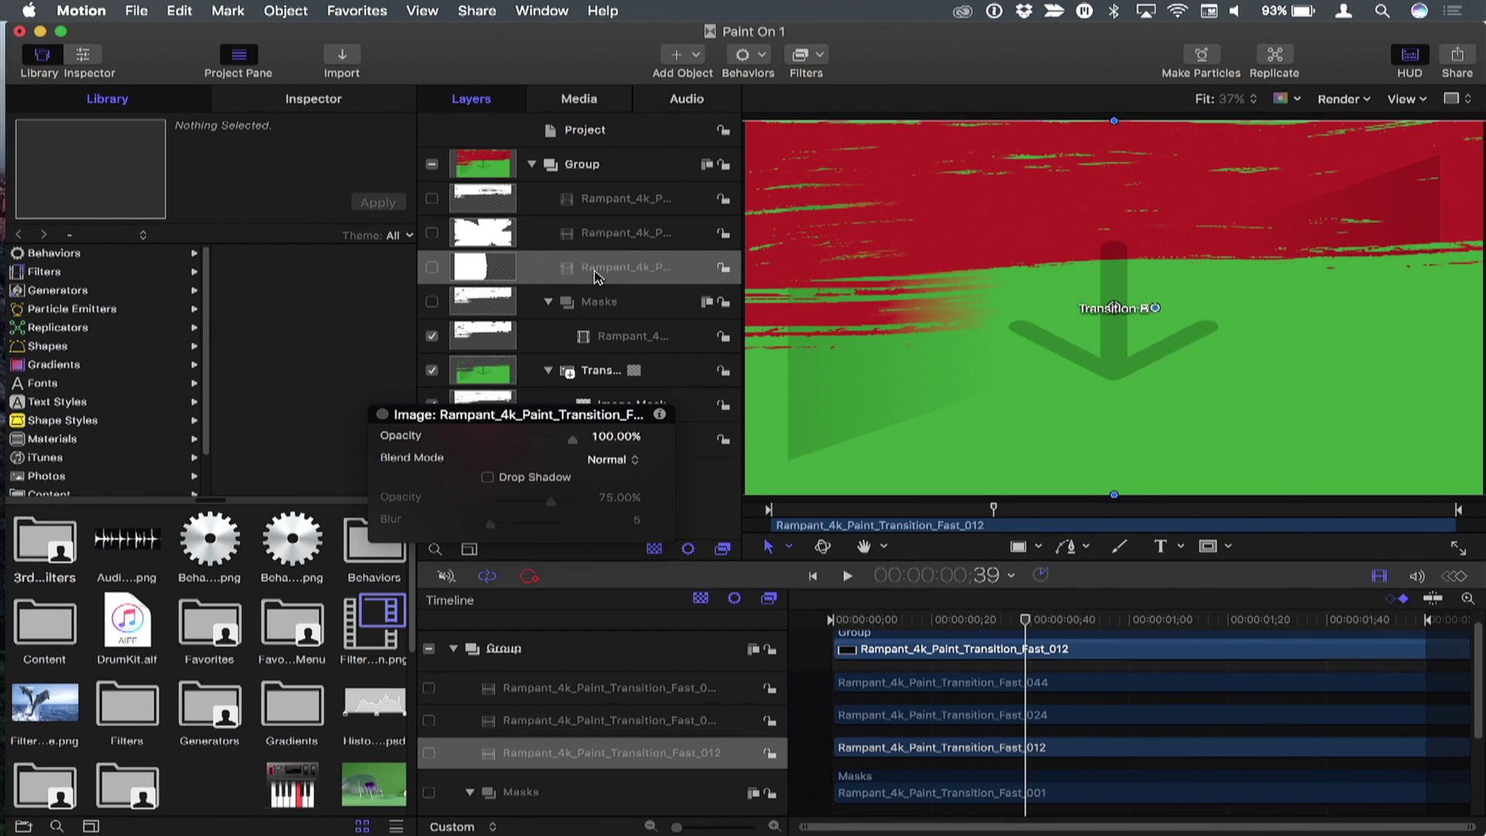
pyautogui.scroll(-2, 596, 276)
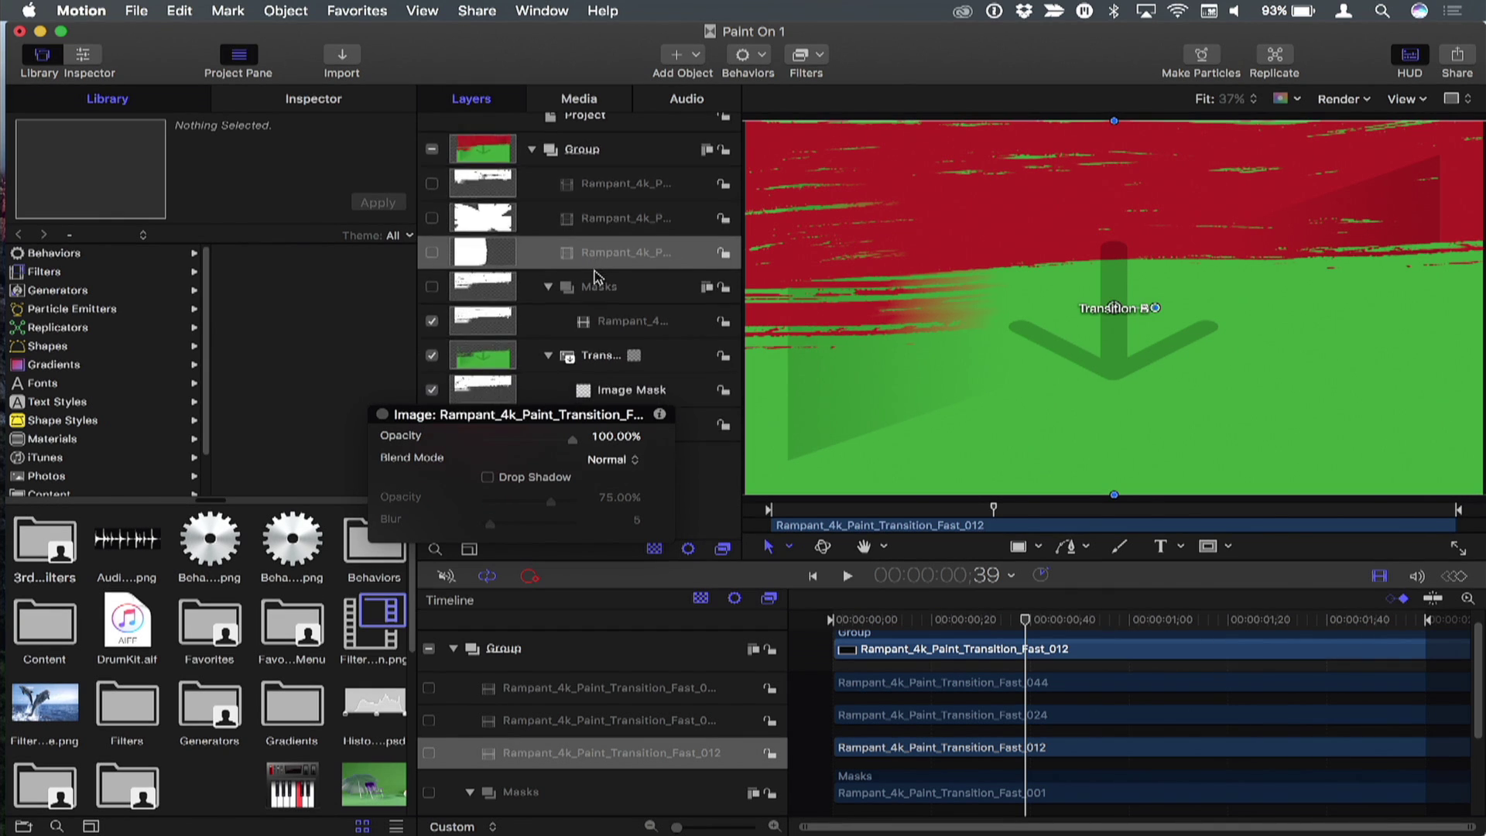
pyautogui.scroll(2, 596, 276)
pyautogui.click(585, 268)
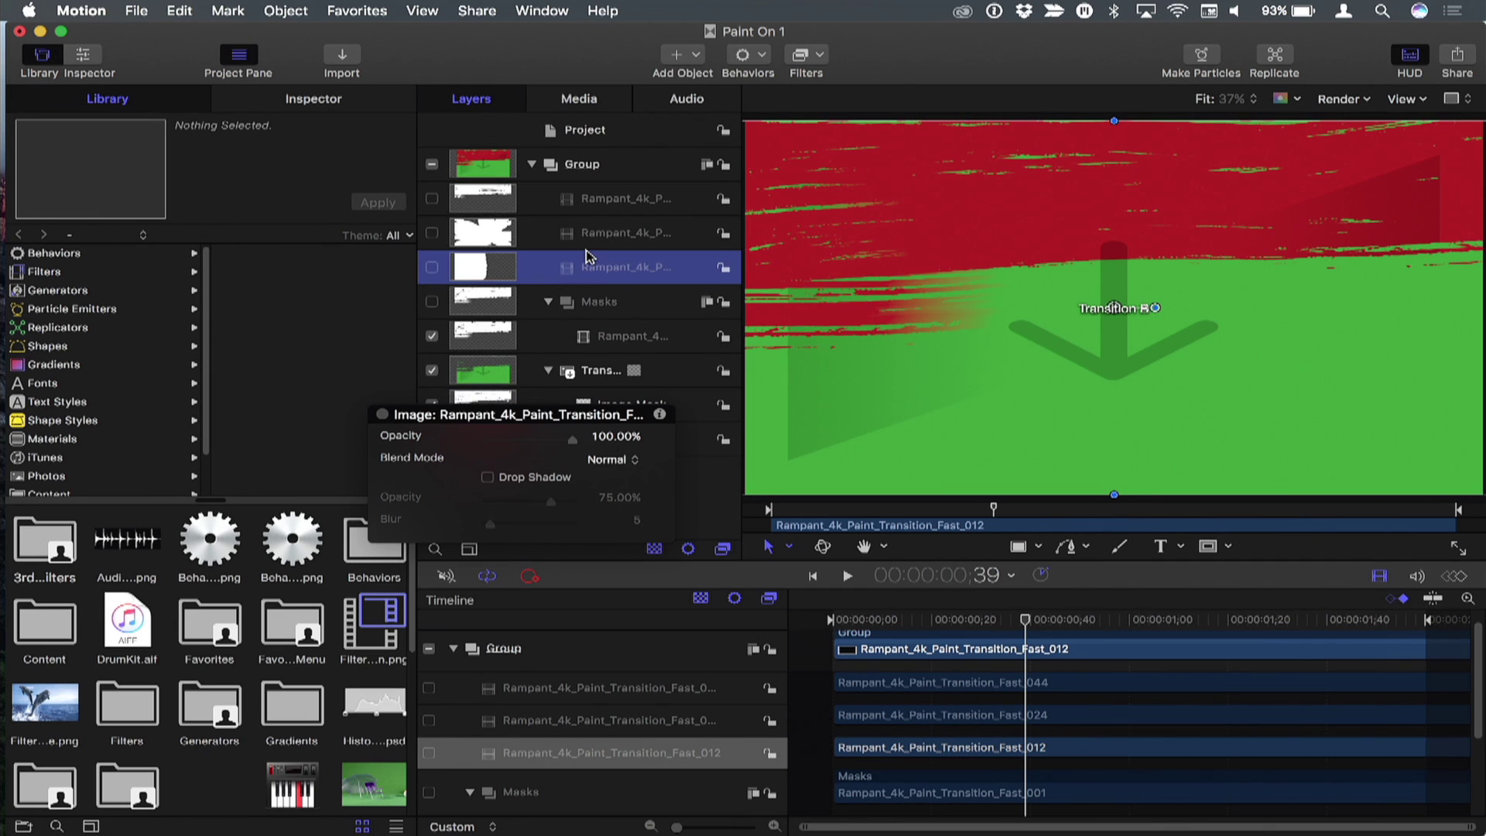
pyautogui.moveTo(743, 230); pyautogui.dragTo(915, 237)
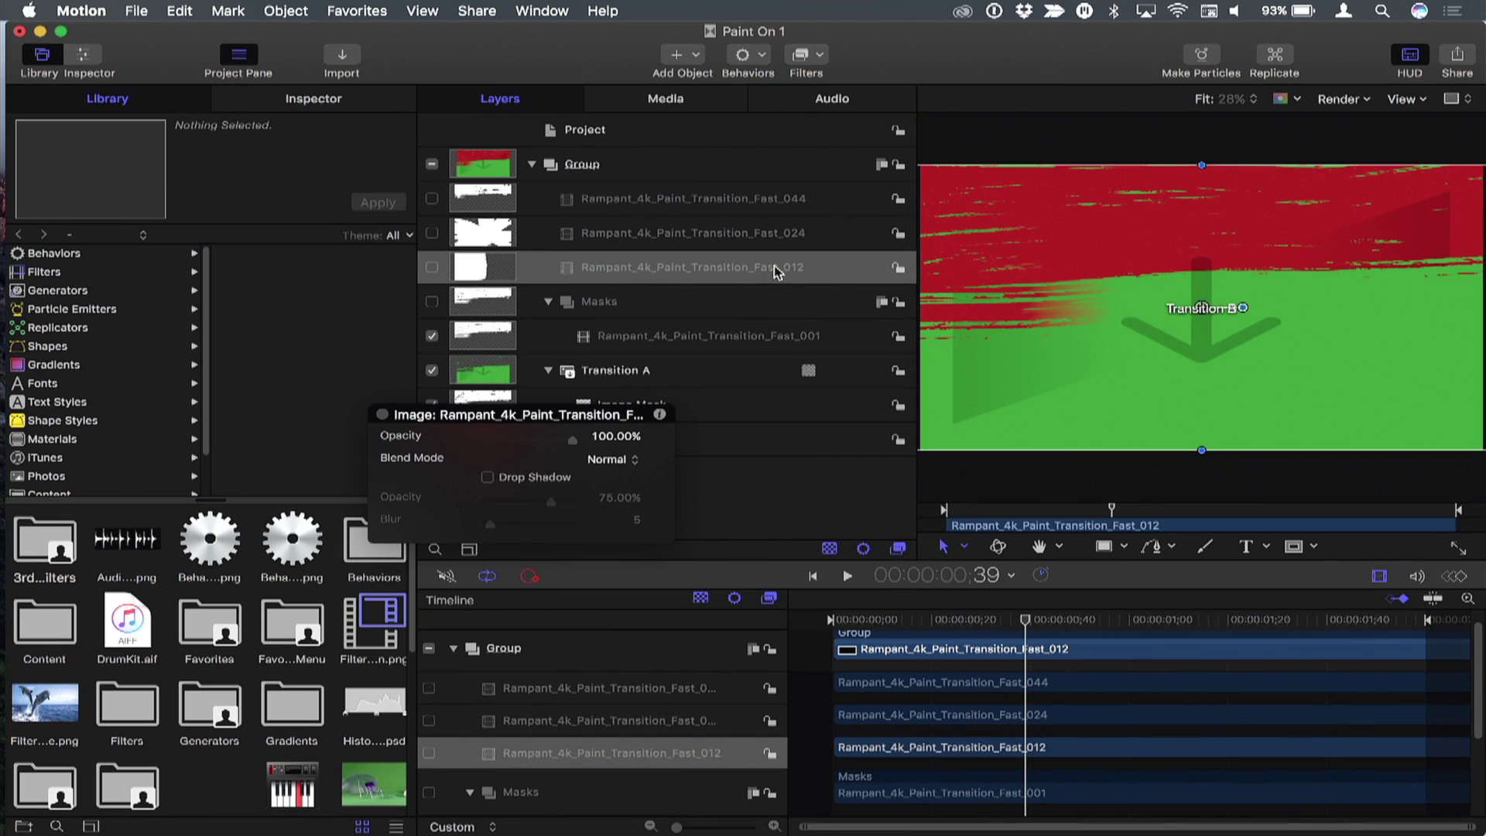
pyautogui.click(600, 209)
# Step: Move the Fast_044, Fast_024 and Fast_012 clips into the Masks group and enable them
pyautogui.keyDown('shift'); pyautogui.click(600, 275); pyautogui.keyUp('shift')
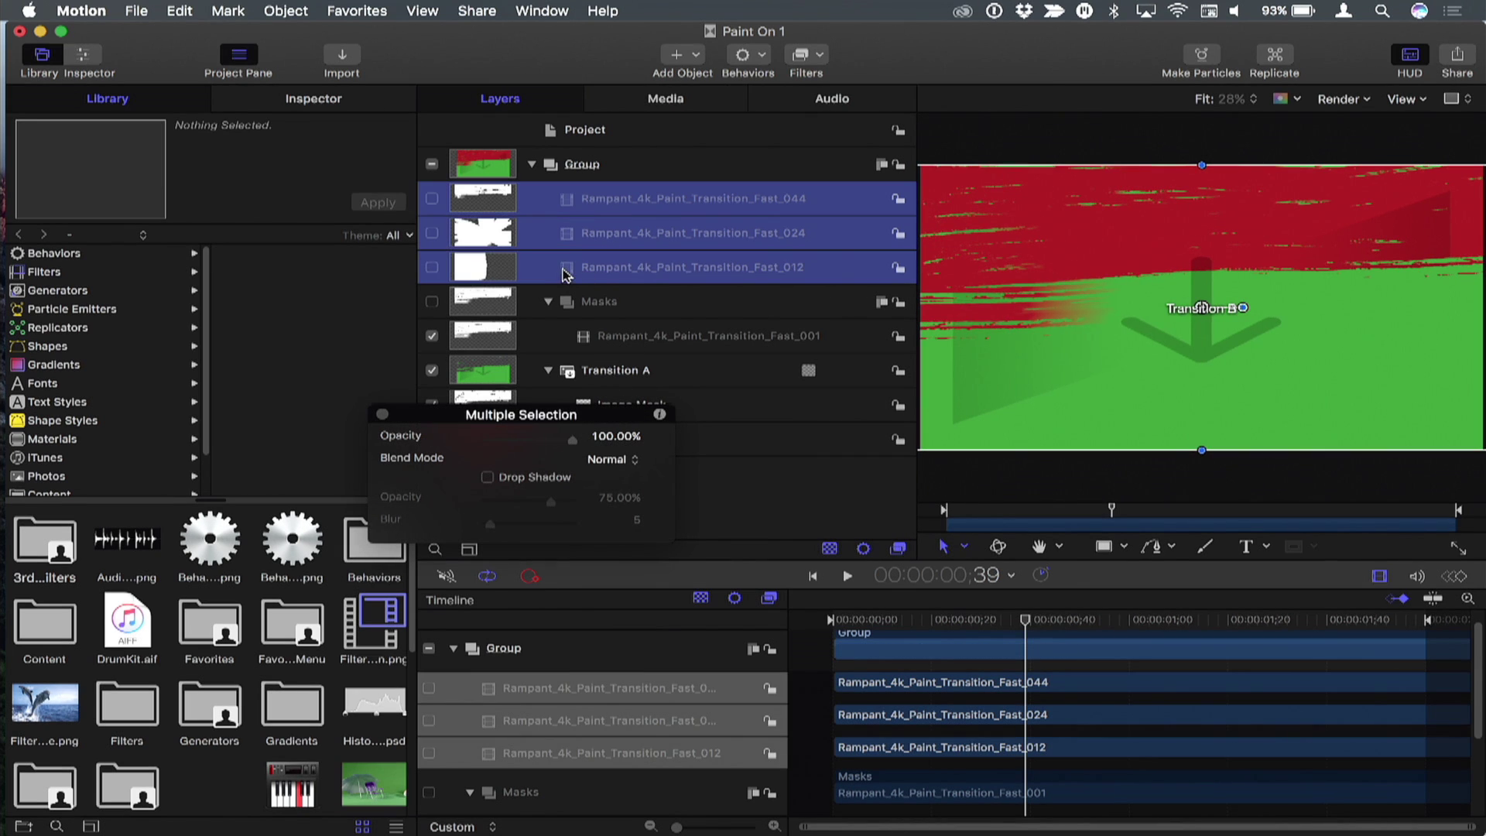
pyautogui.moveTo(567, 275); pyautogui.dragTo(588, 308)
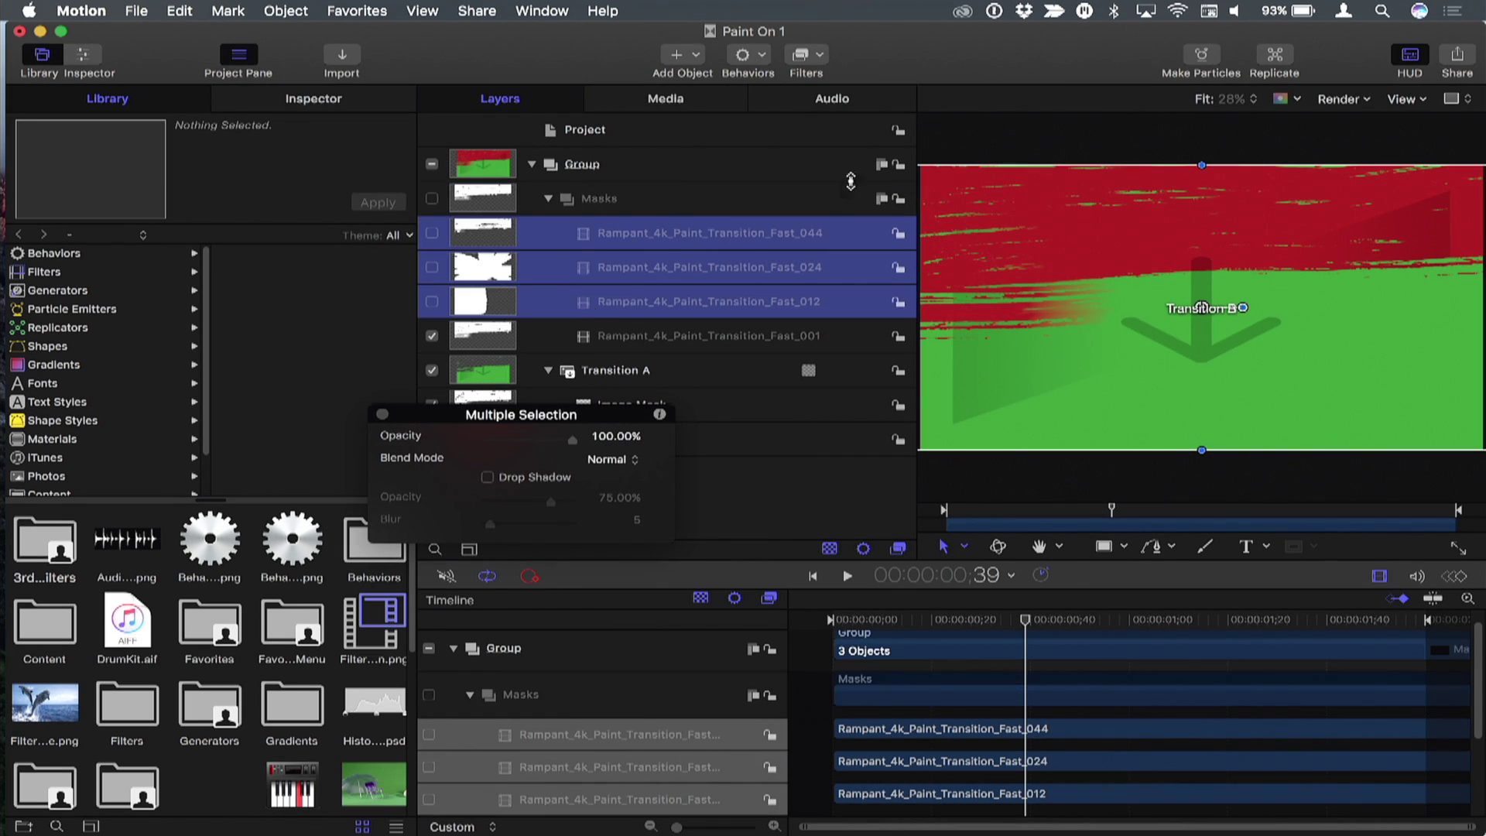
pyautogui.moveTo(915, 187); pyautogui.dragTo(619, 215)
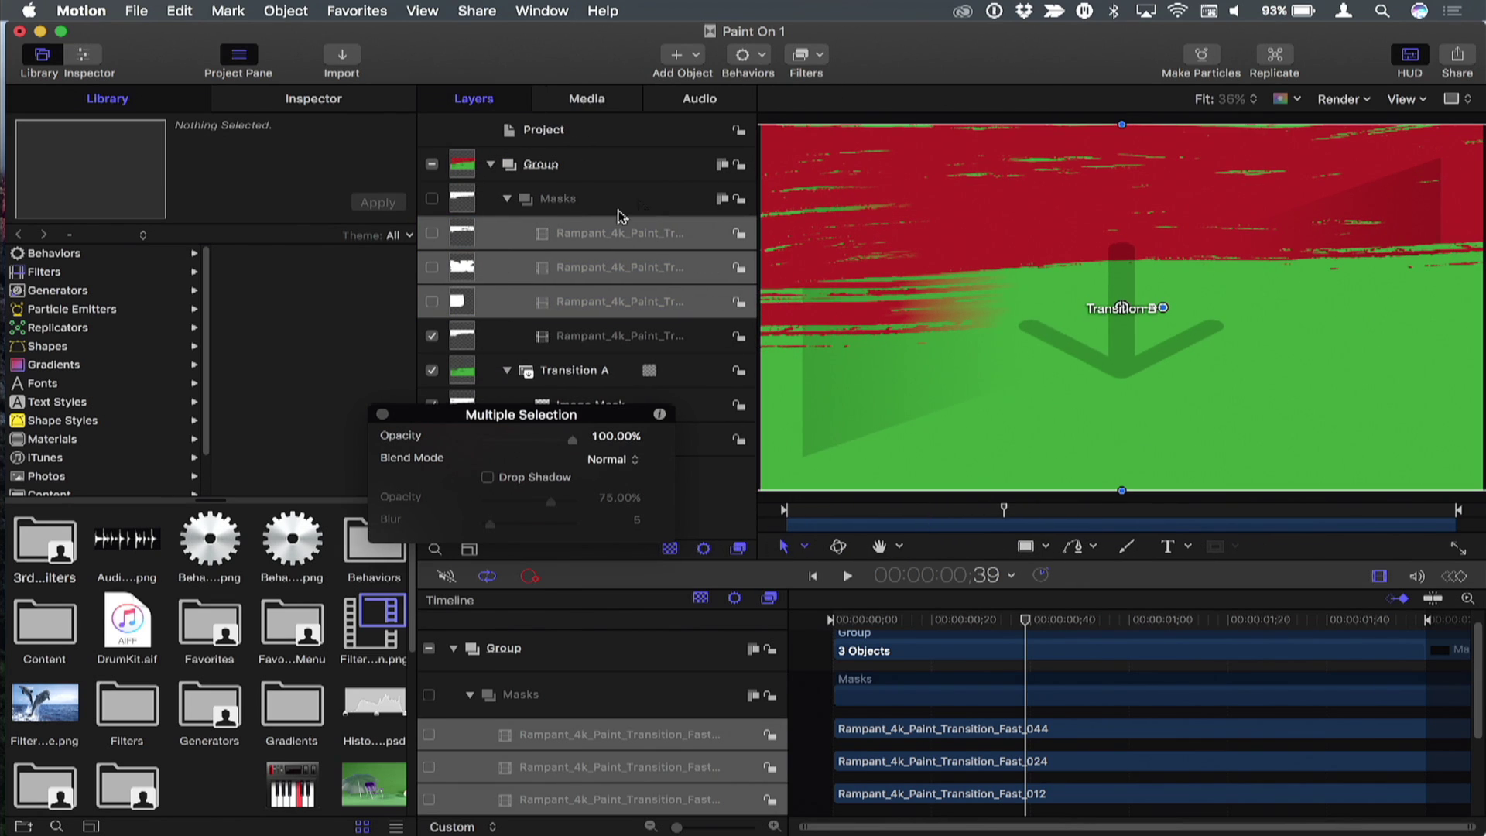
pyautogui.click(431, 337)
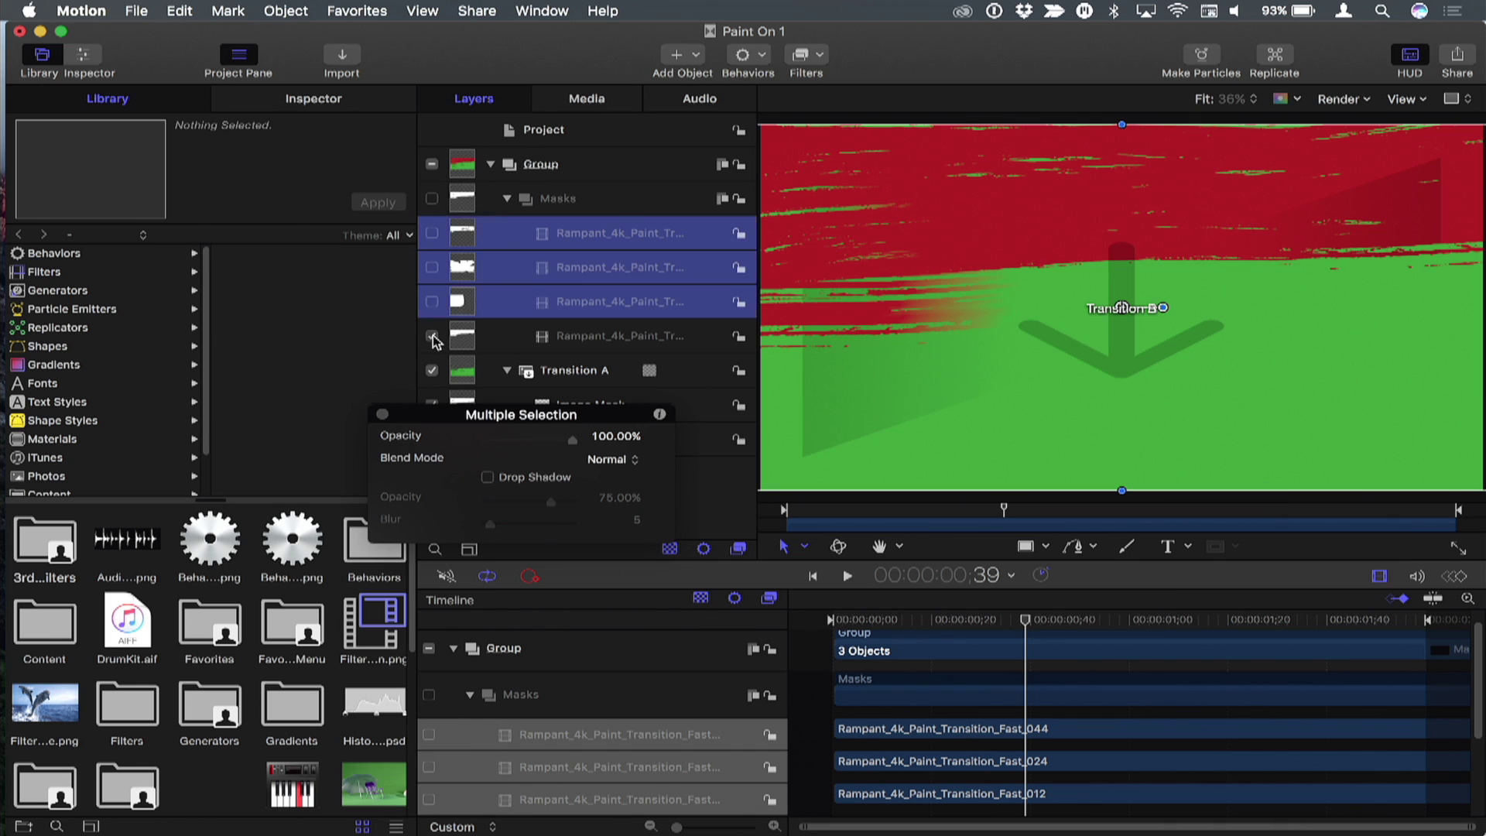
# Step: Preview the second paint mask from the start, then switch off the first three masks
pyautogui.click(434, 270)
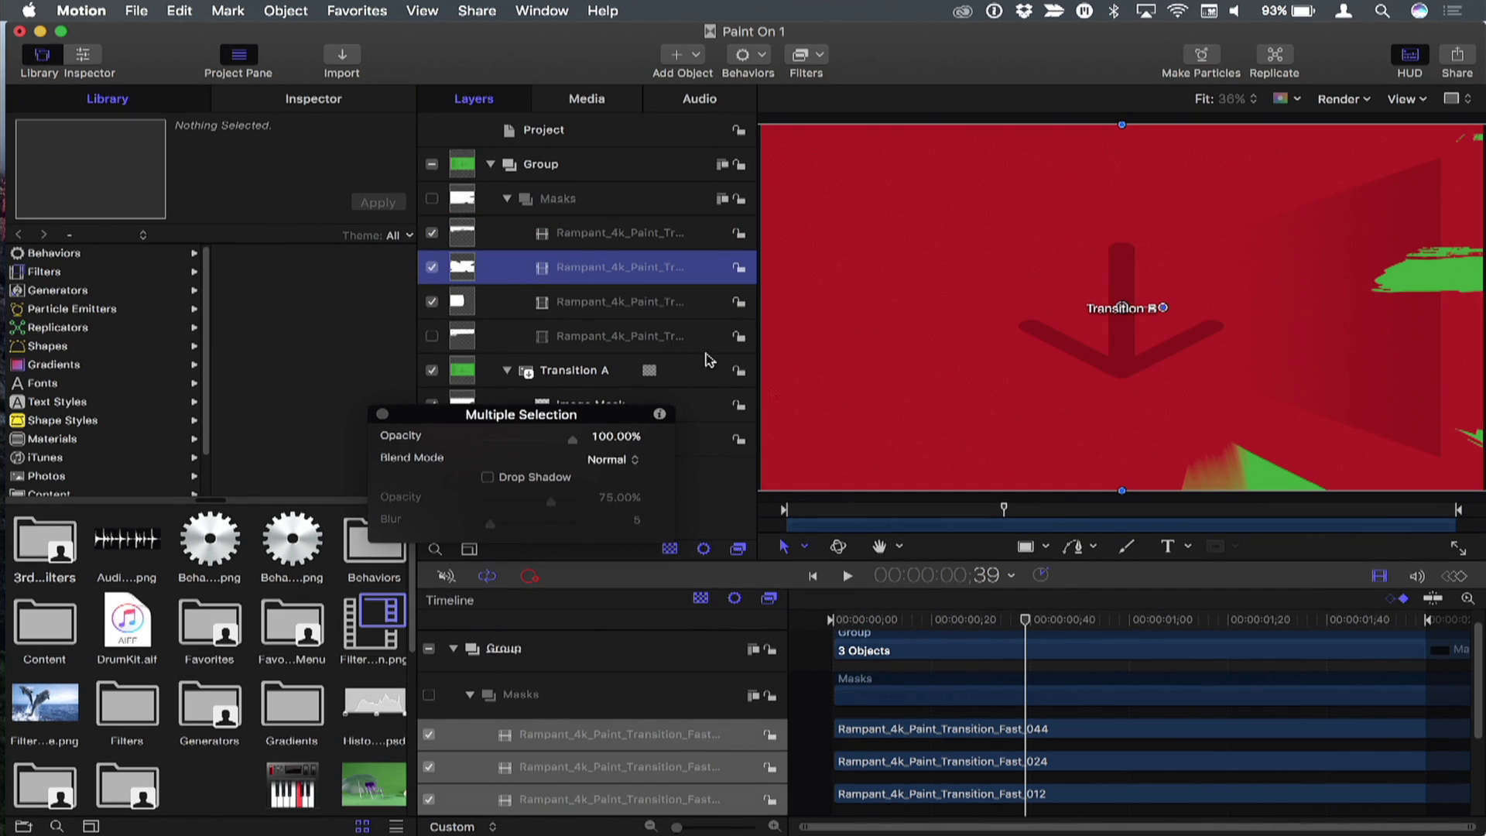
pyautogui.click(797, 512)
pyautogui.press('space')
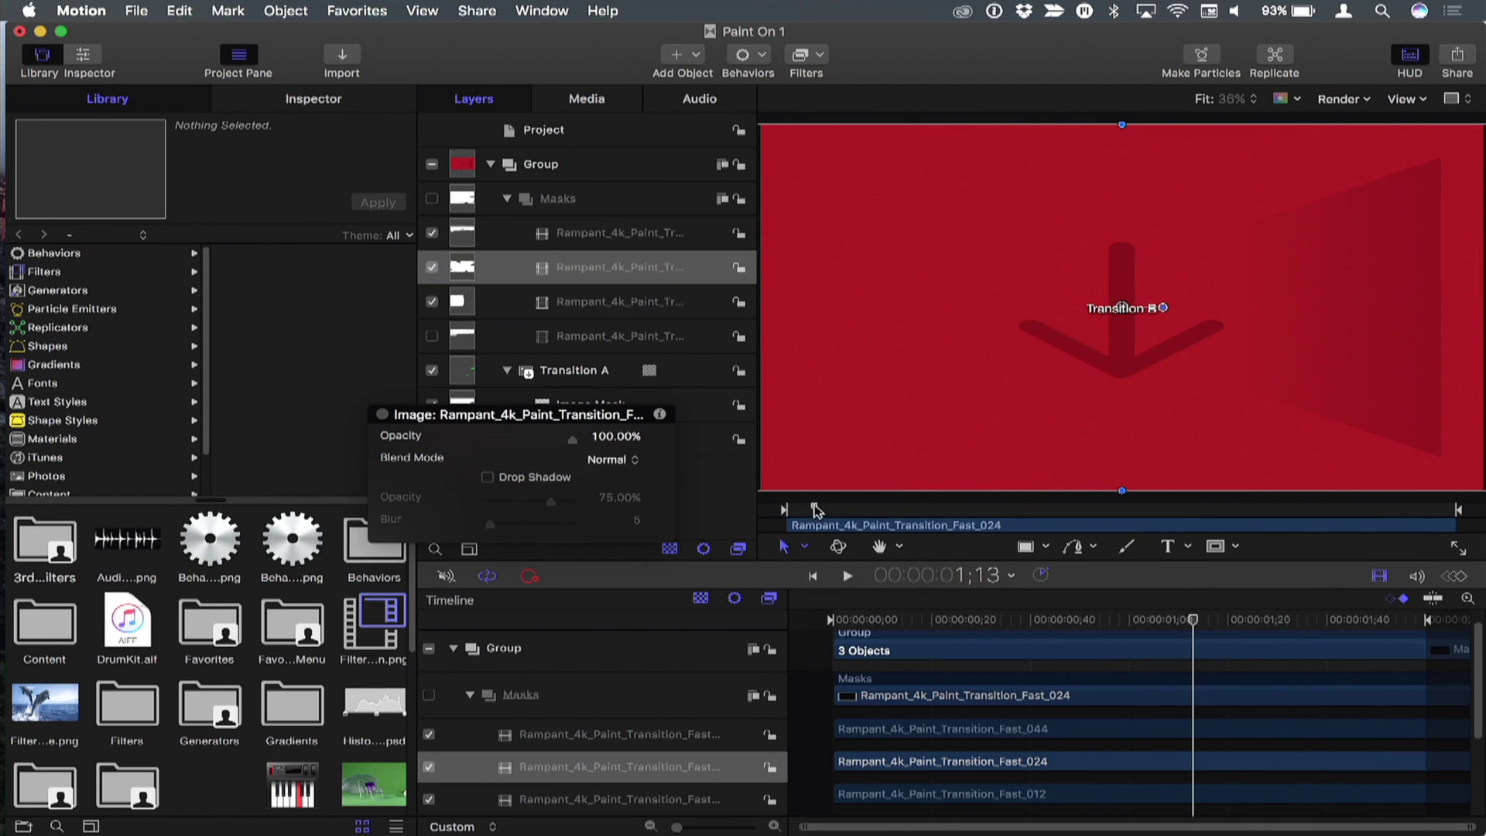
pyautogui.press('space')
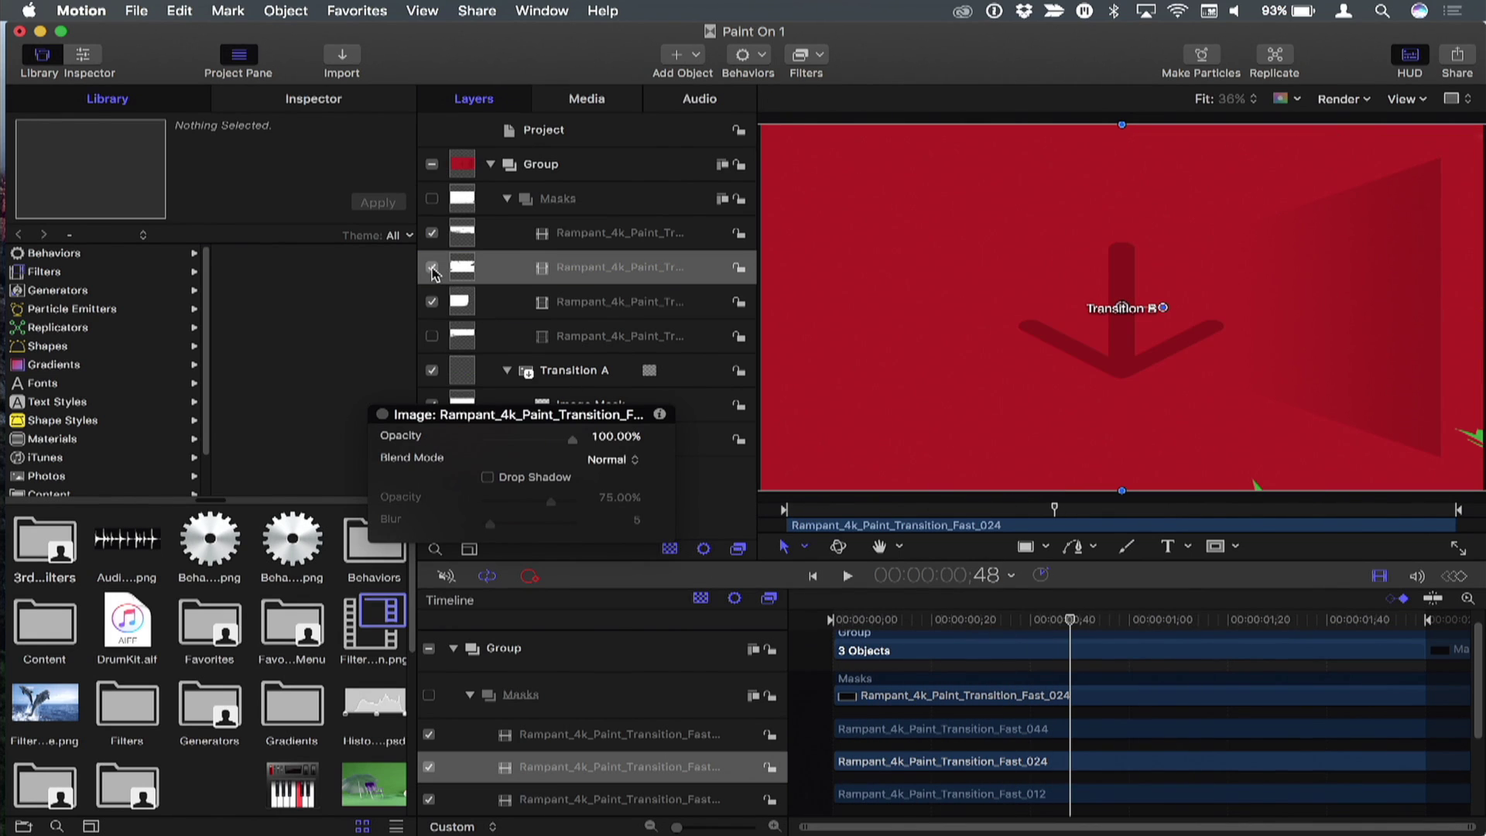
pyautogui.click(432, 268)
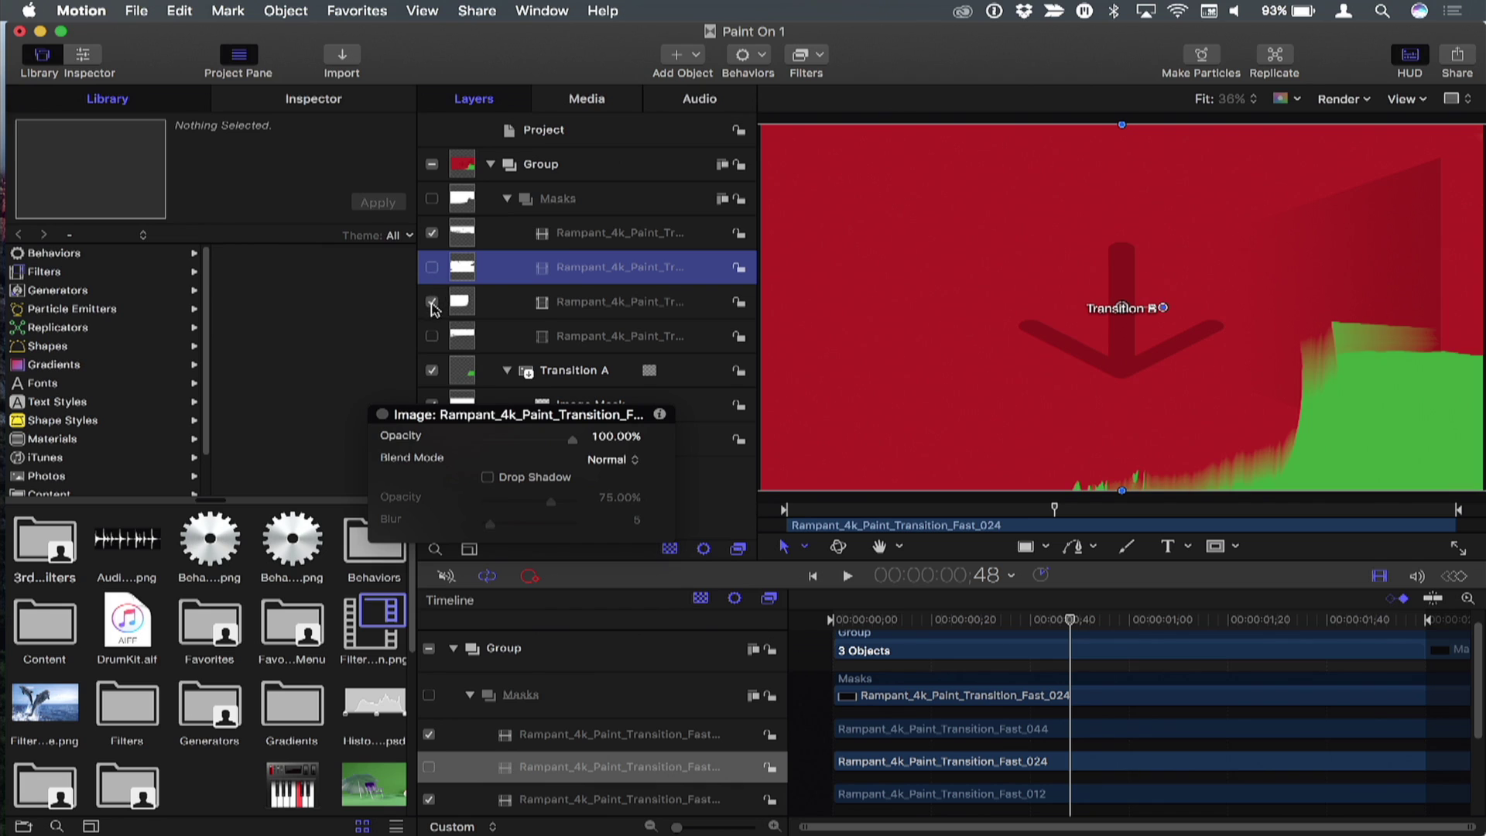
pyautogui.click(432, 303)
pyautogui.click(432, 234)
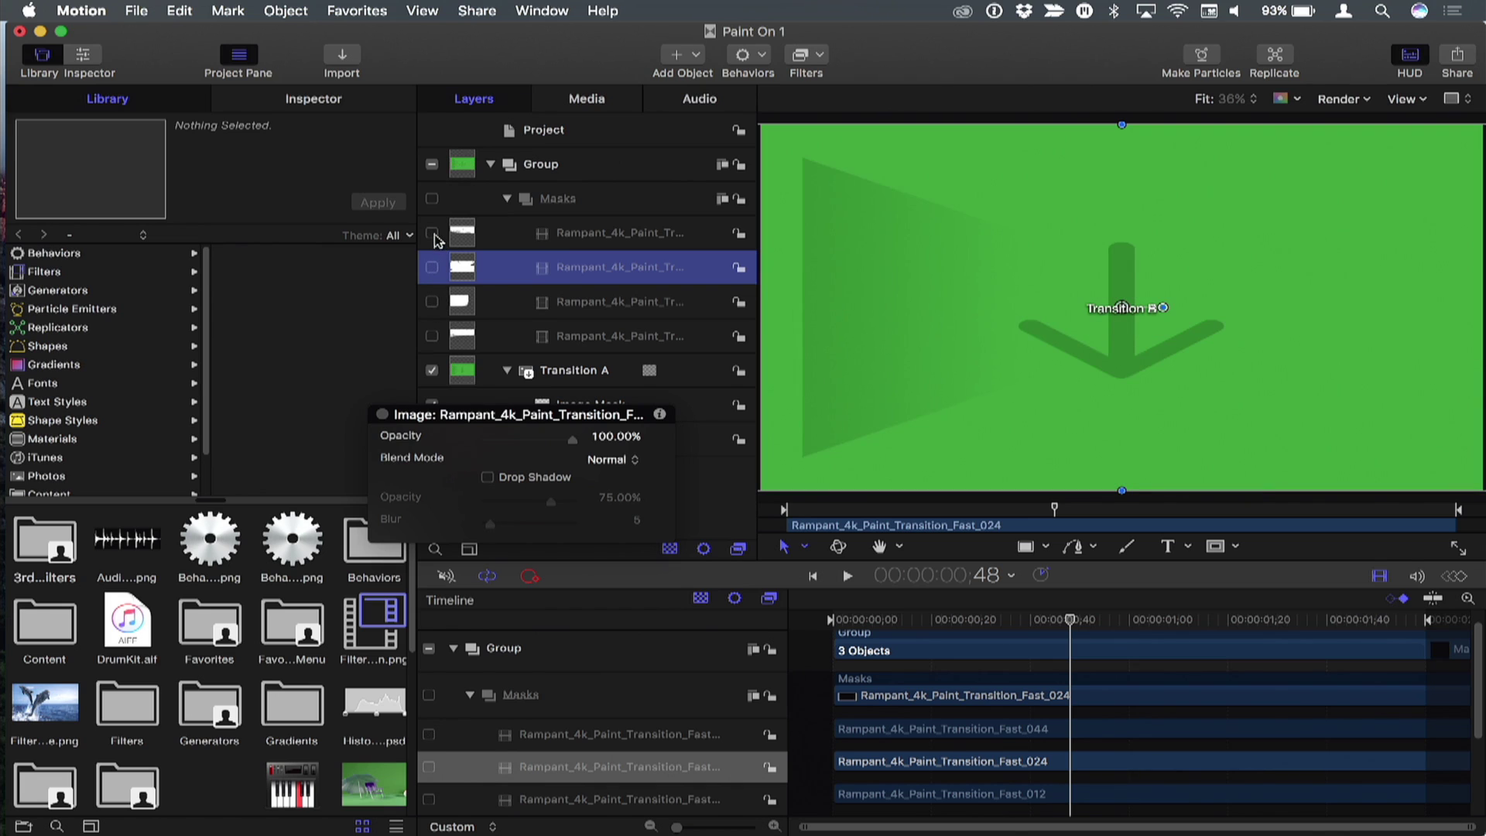
# Step: Switch all four paint masks on and scrub the transition to check them
pyautogui.click(575, 234)
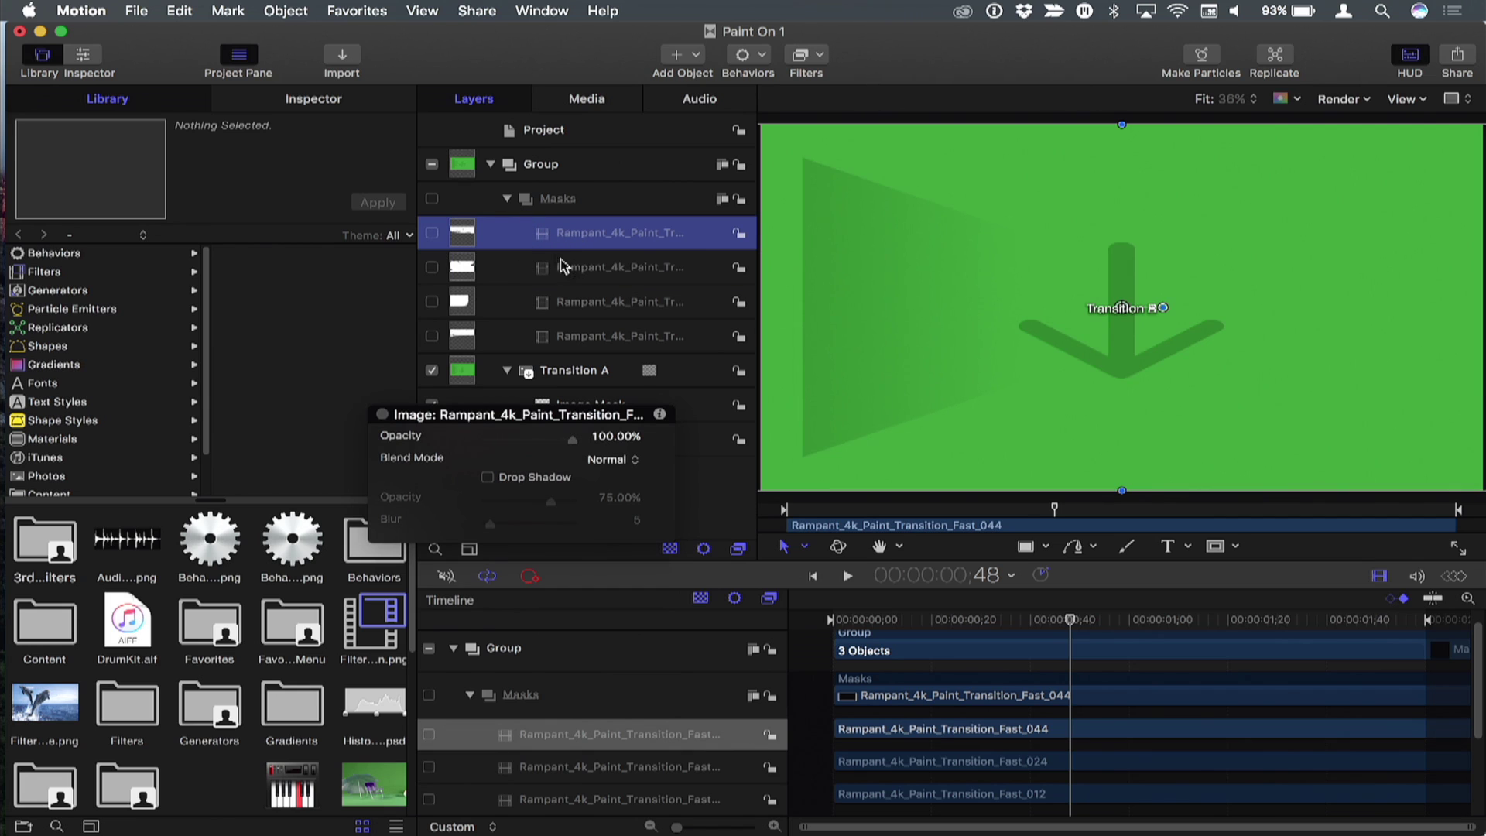
pyautogui.click(432, 233)
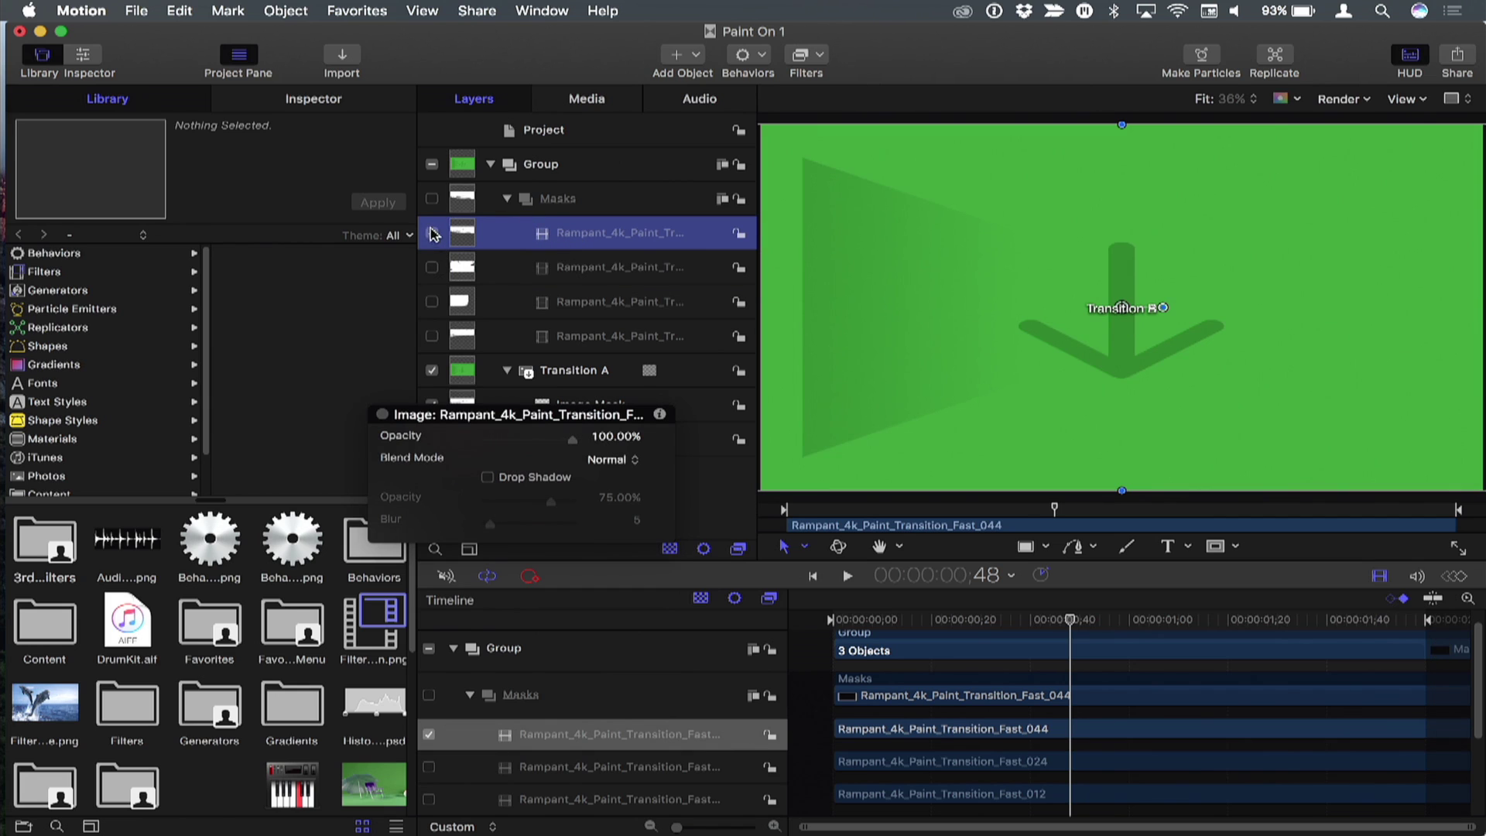
pyautogui.click(432, 267)
pyautogui.click(432, 301)
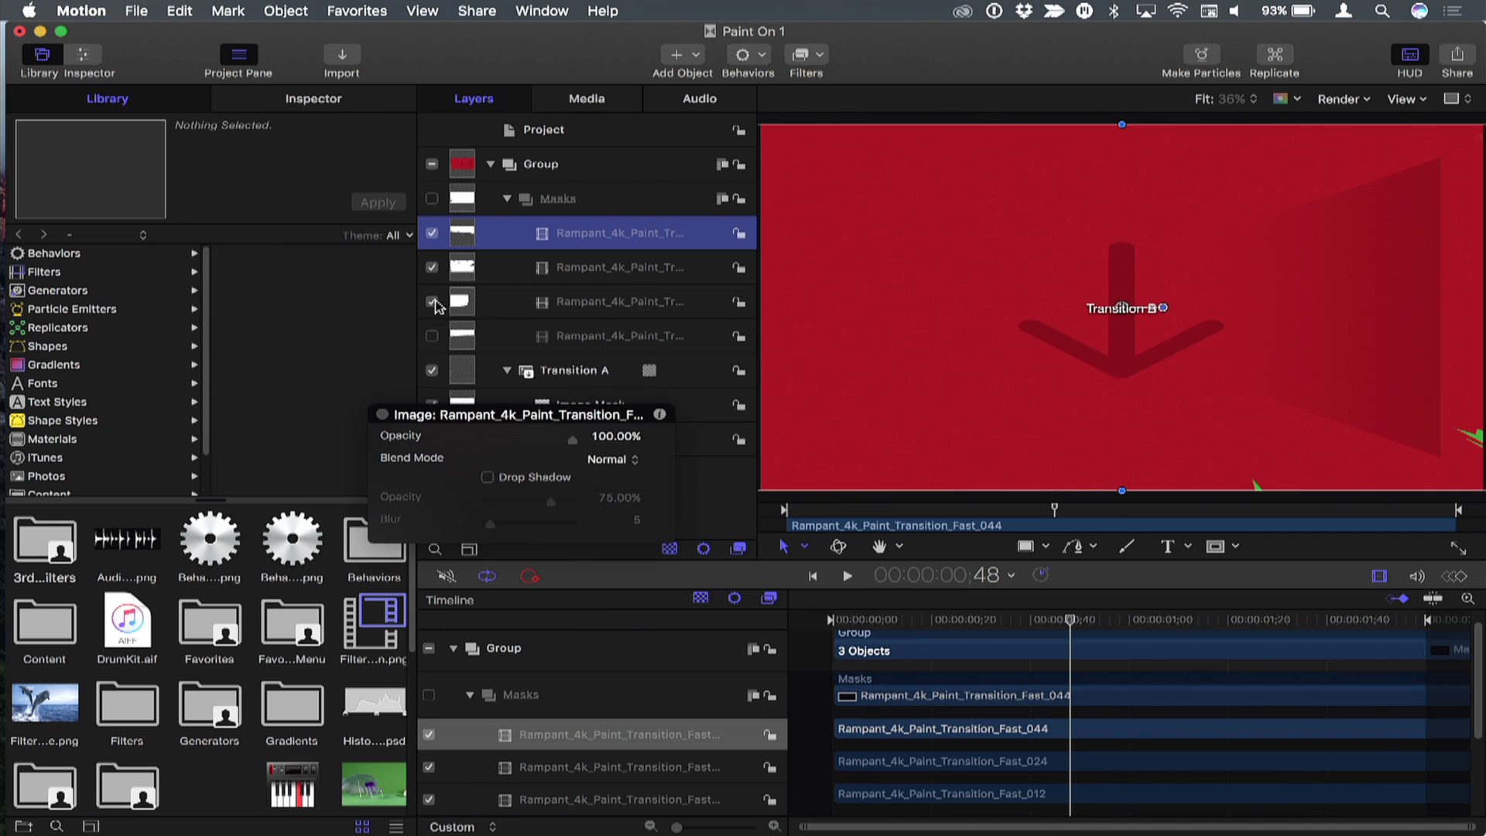
pyautogui.click(432, 335)
pyautogui.moveTo(850, 517)
pyautogui.mouseDown()
pyautogui.moveTo(787, 518)
pyautogui.moveTo(1069, 499)
pyautogui.mouseUp()
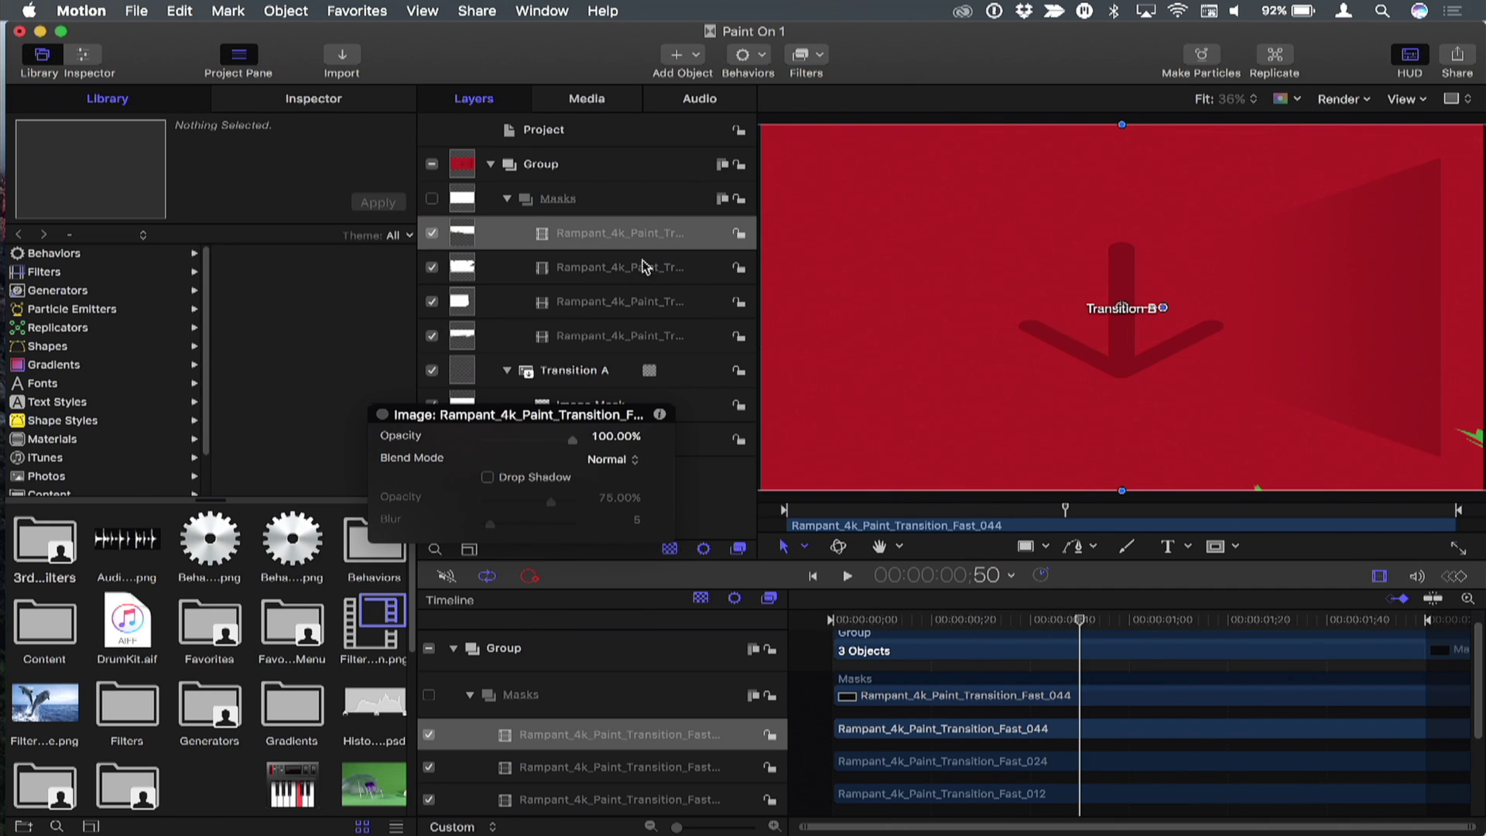
# Step: Set the four paint mask layers' opacity to 0%, then add a new Rig via Object > New Rig
pyautogui.keyDown('shift'); pyautogui.click(606, 341); pyautogui.keyUp('shift')
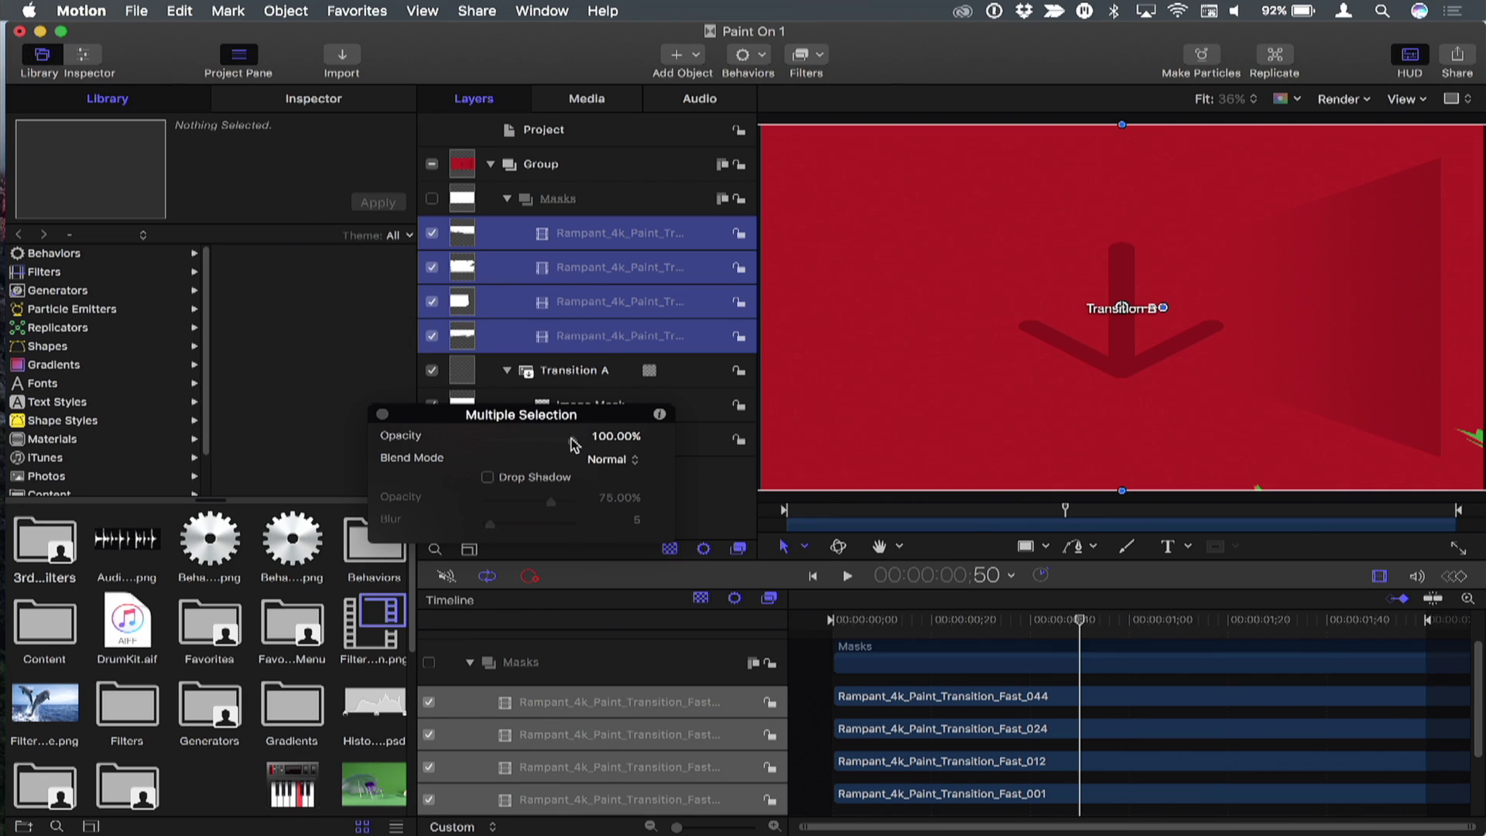
pyautogui.moveTo(574, 444); pyautogui.dragTo(401, 436)
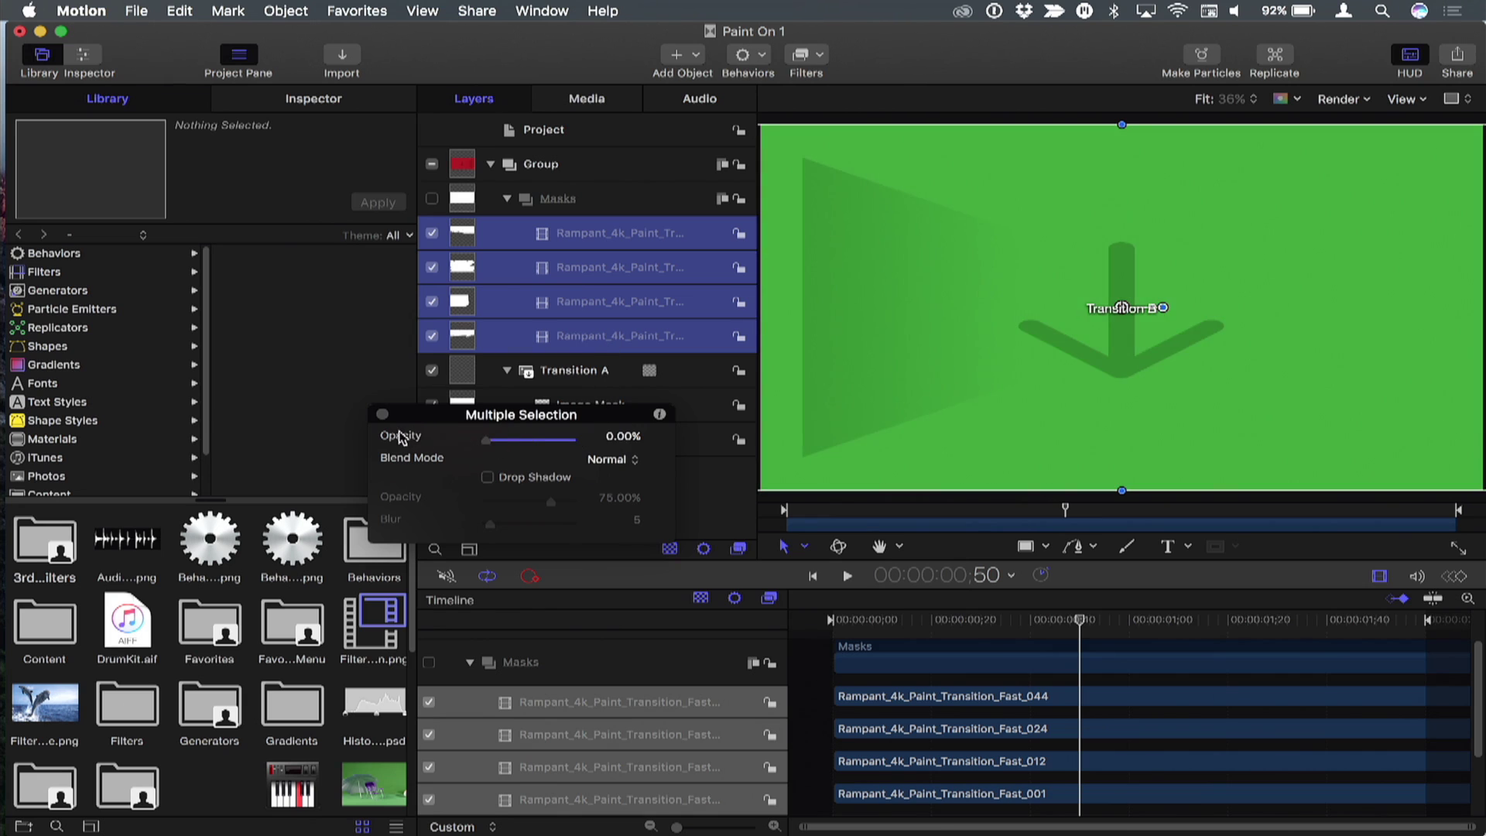
pyautogui.click(592, 245)
pyautogui.click(592, 271)
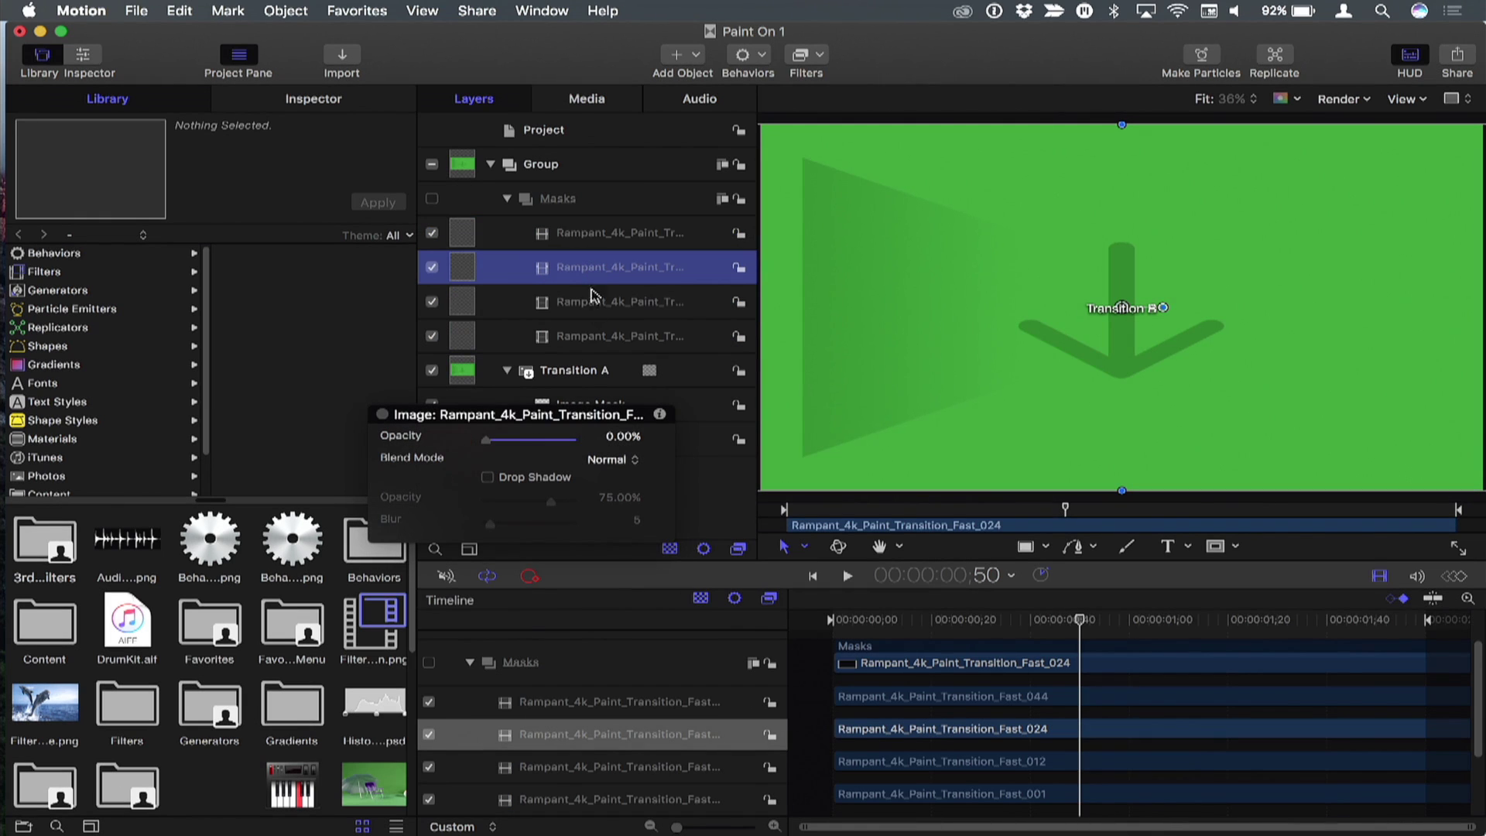
pyautogui.click(597, 337)
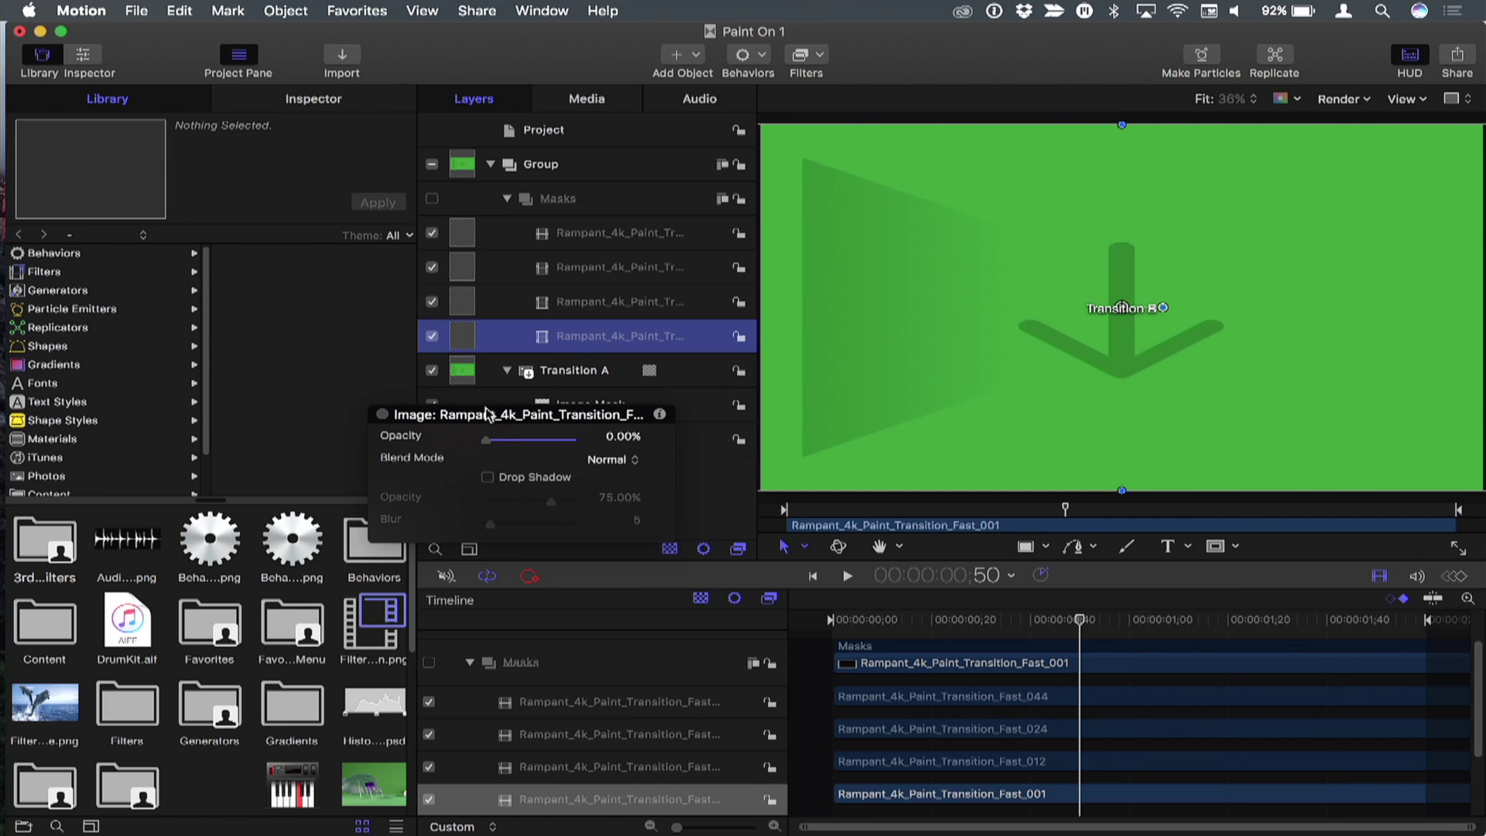
pyautogui.moveTo(487, 421); pyautogui.dragTo(768, 547)
pyautogui.click(285, 11)
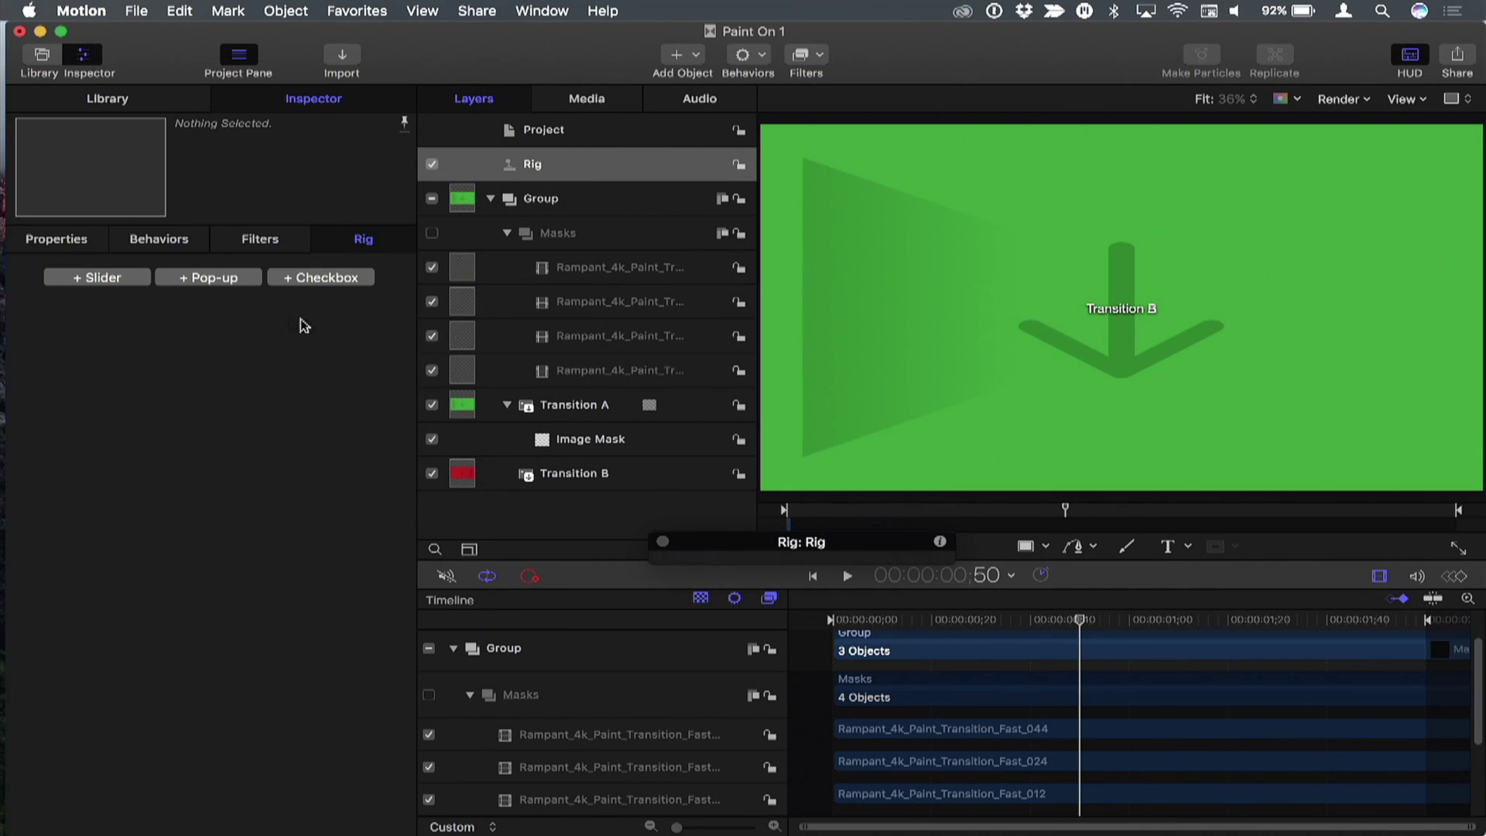
# Step: Add a Pop-up widget to the rig, rename it 'Transition Type', and leave it on Snapshot 1
pyautogui.click(216, 278)
pyautogui.doubleClick(569, 200)
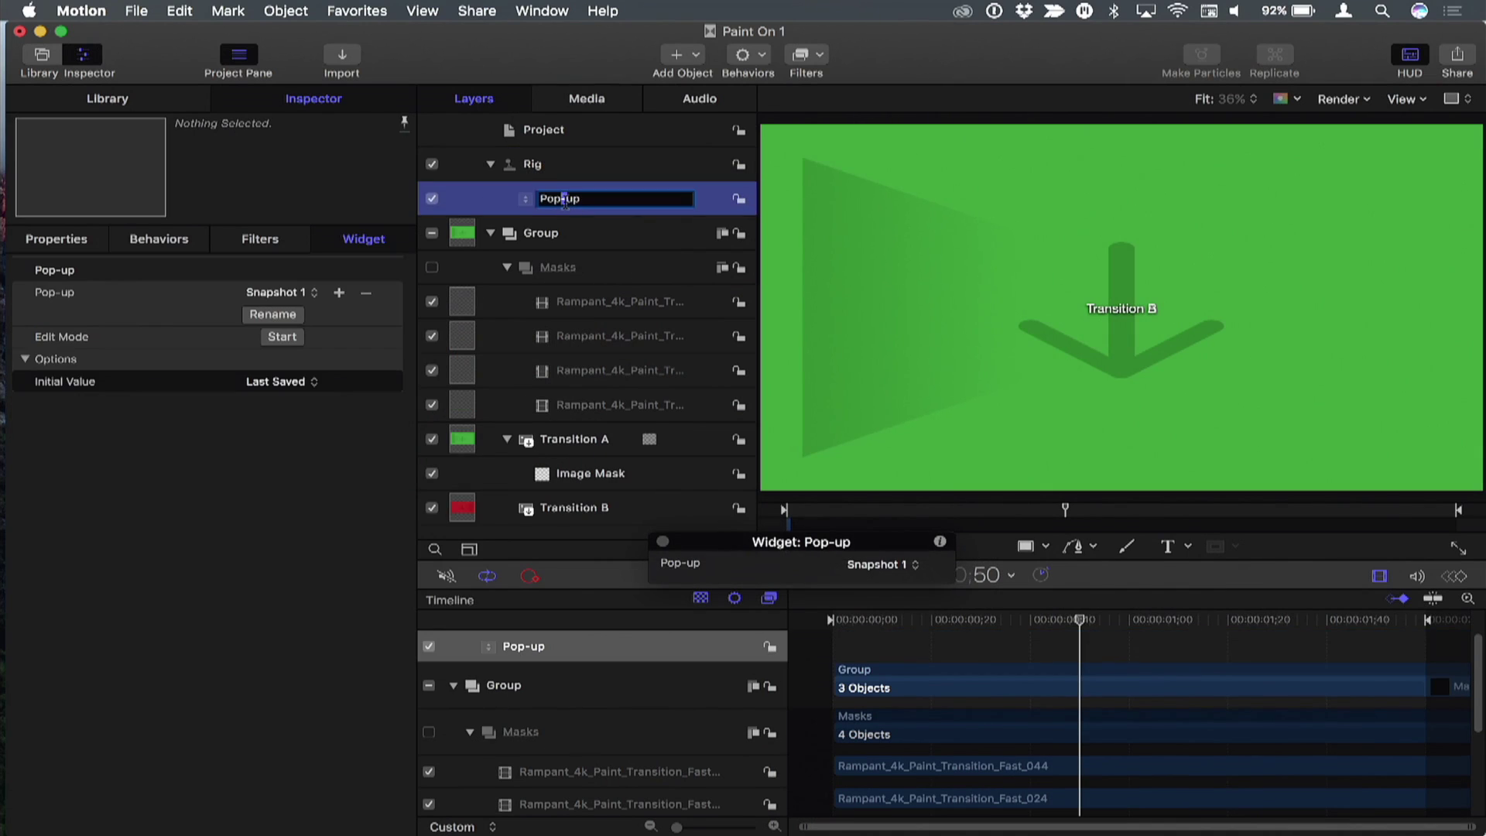
pyautogui.press('super+a')
pyautogui.write('Transition Top')
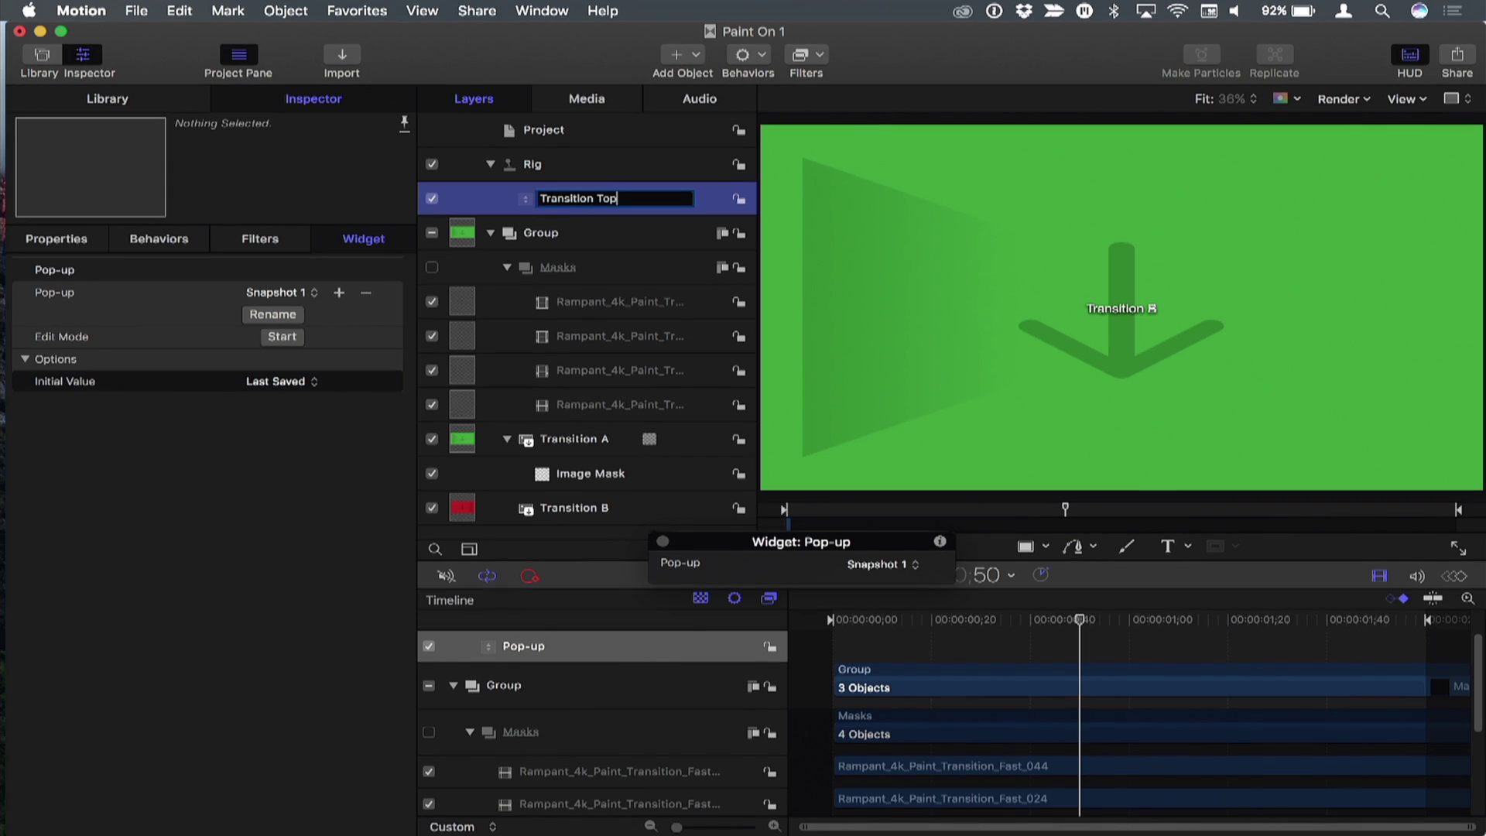
pyautogui.press('Return')
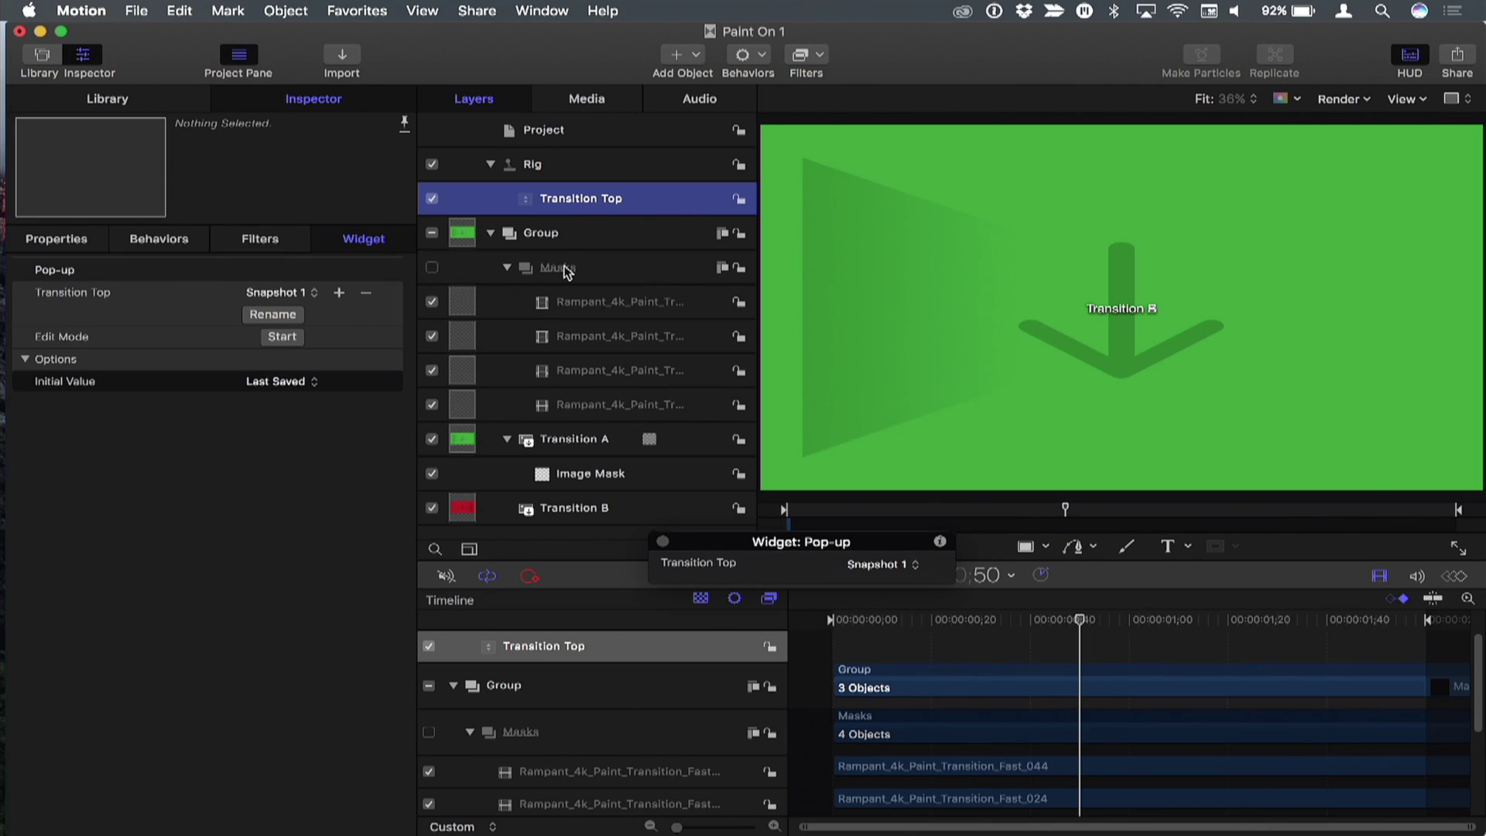
pyautogui.doubleClick(618, 198)
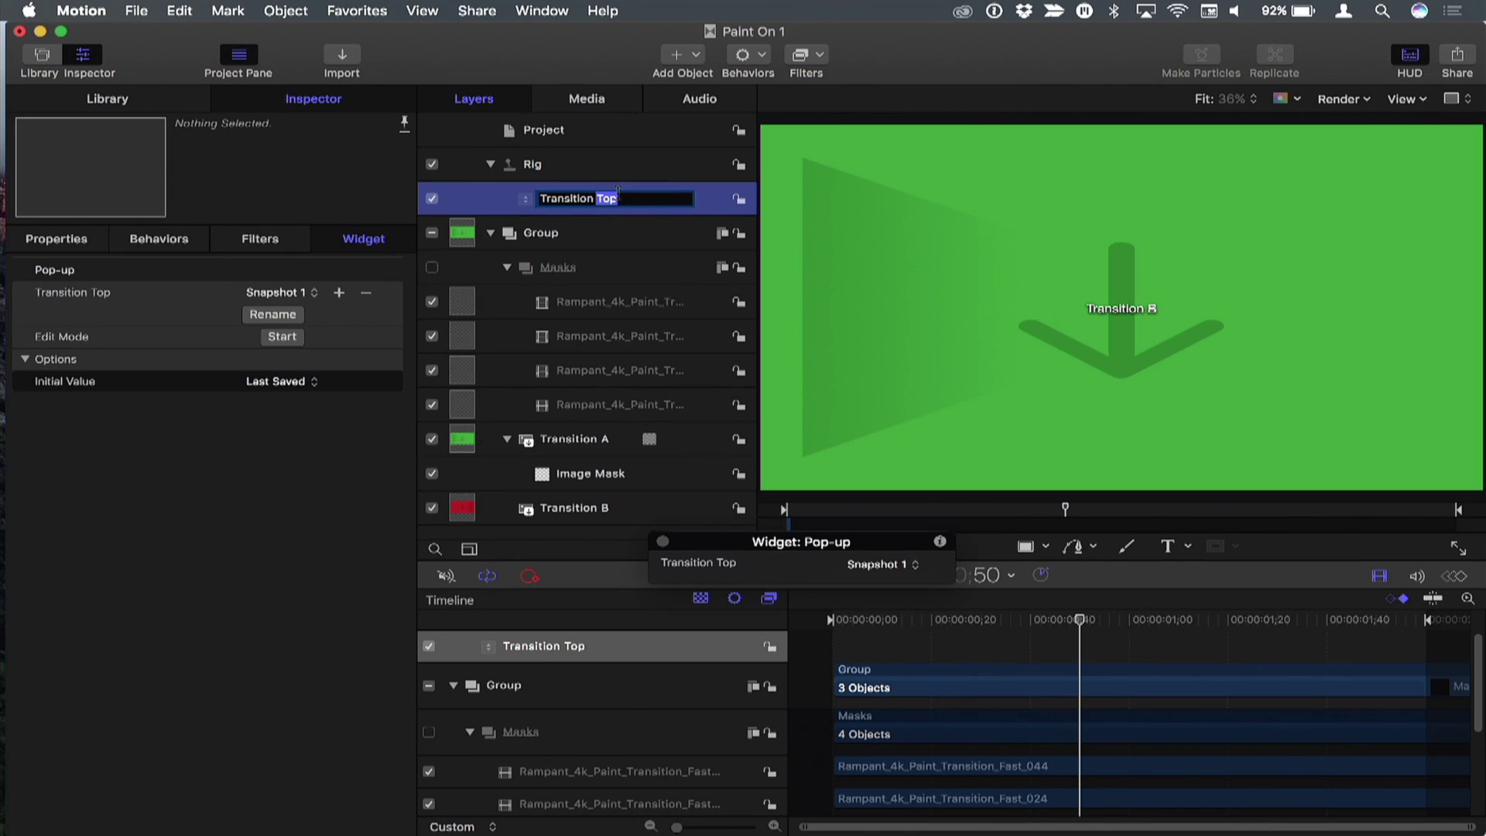
pyautogui.write('Type')
pyautogui.press('Return')
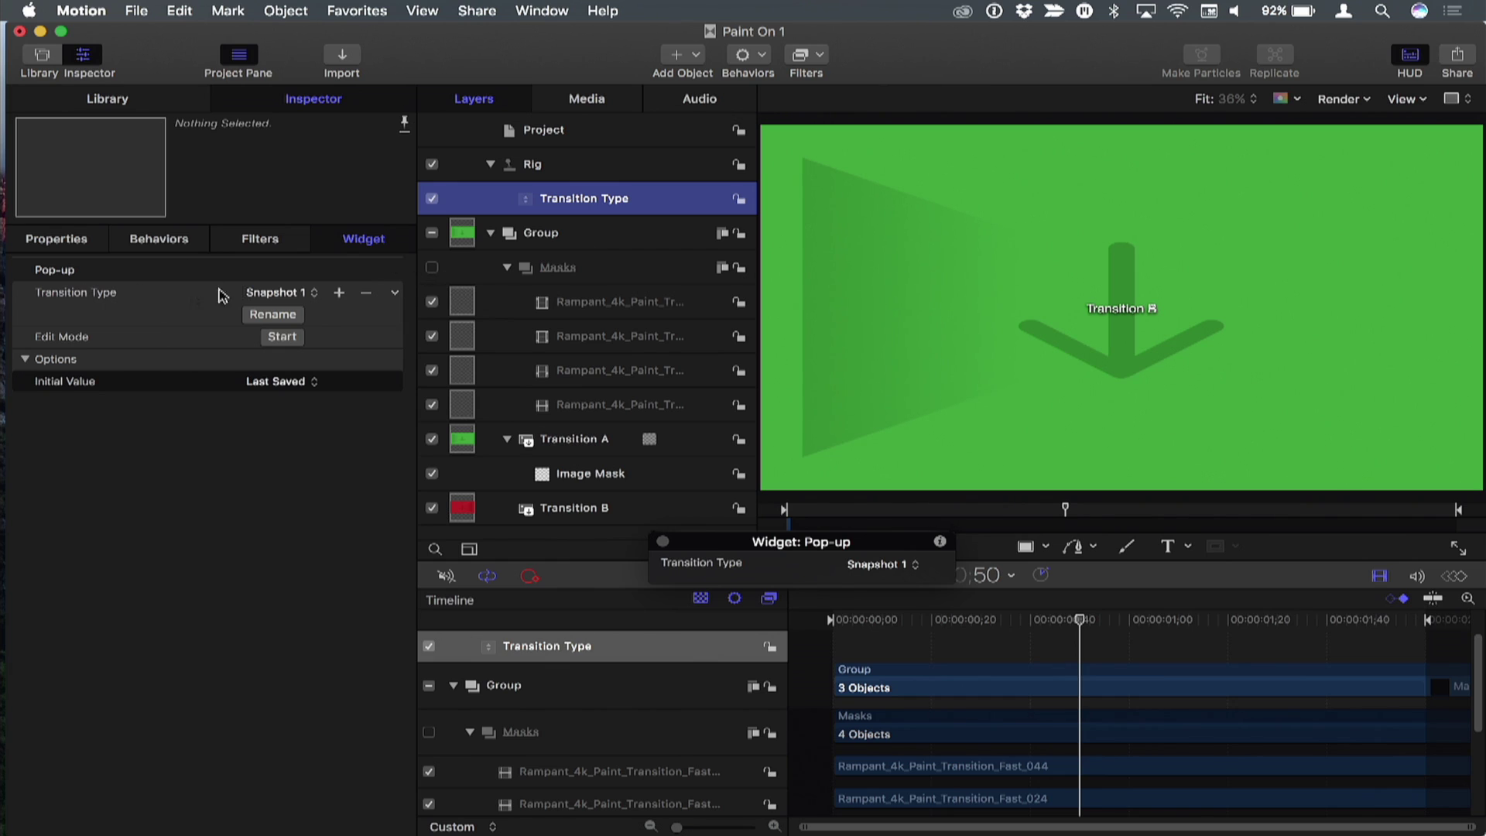
pyautogui.click(295, 296)
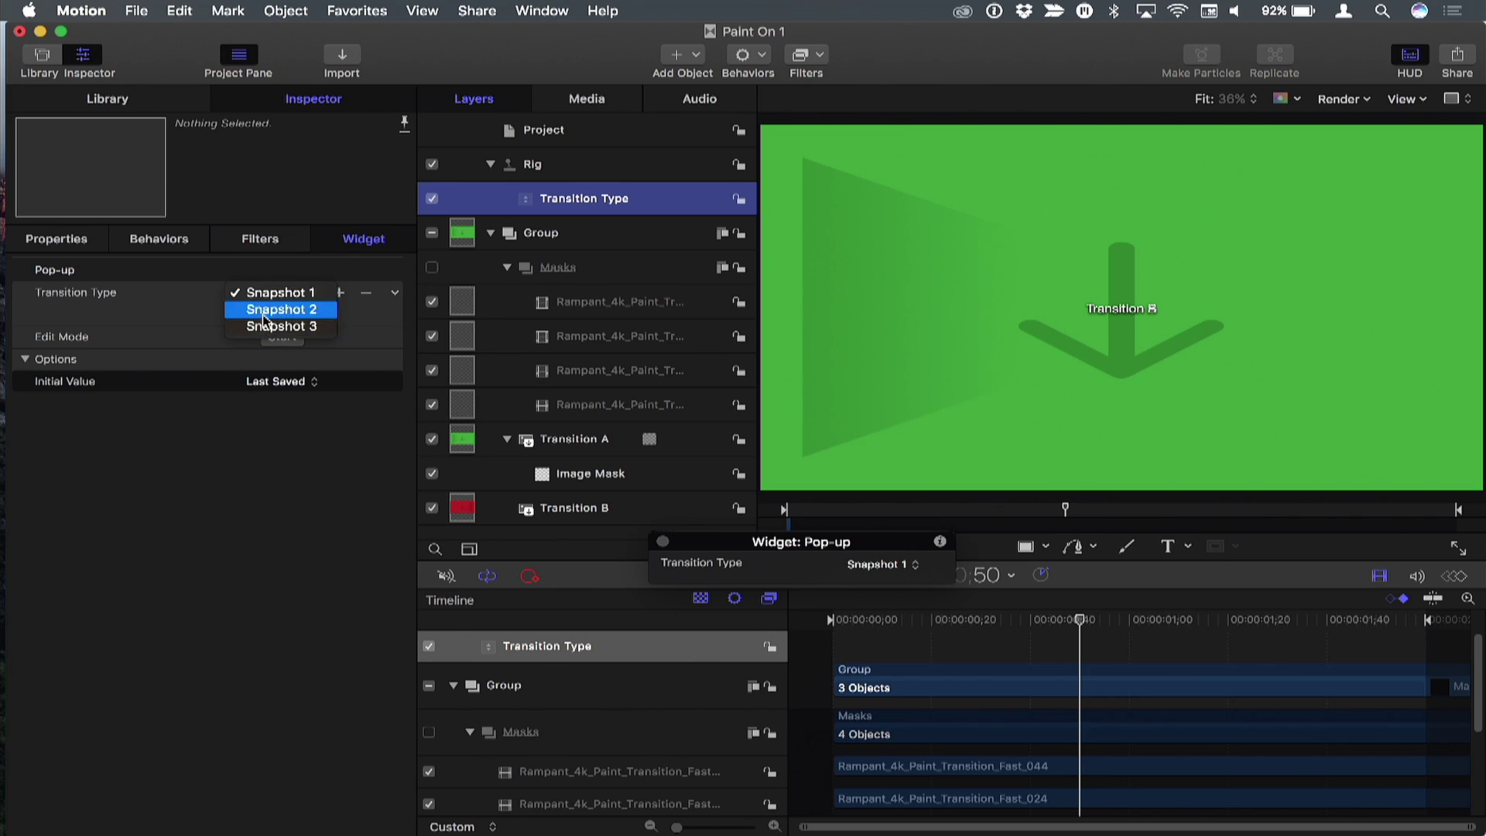
pyautogui.click(256, 290)
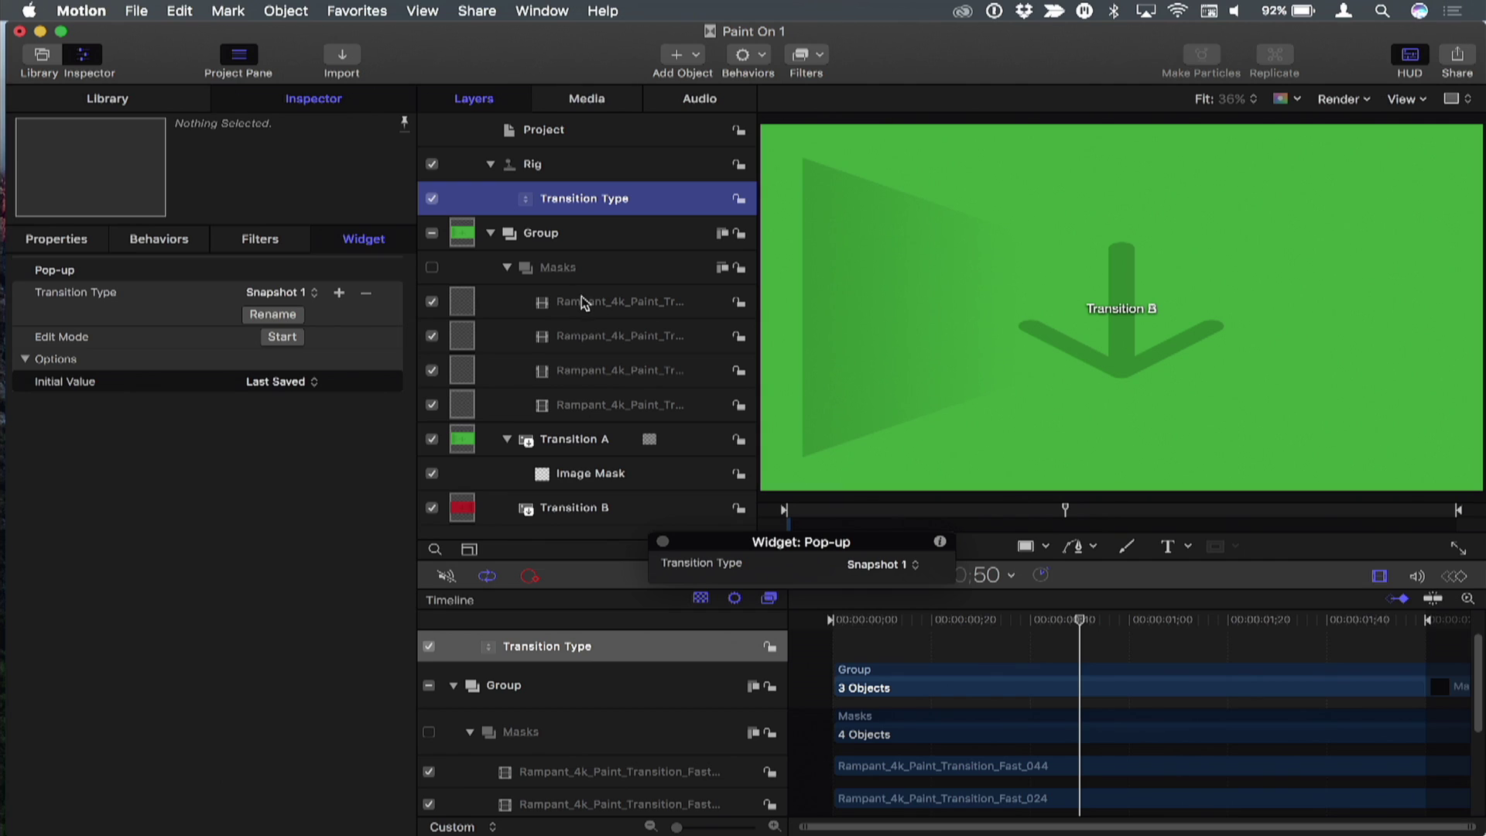
# Step: Select the Rampant_4k_Paint_Transition_Fast_001 paint mask layer
pyautogui.click(575, 405)
pyautogui.click(587, 371)
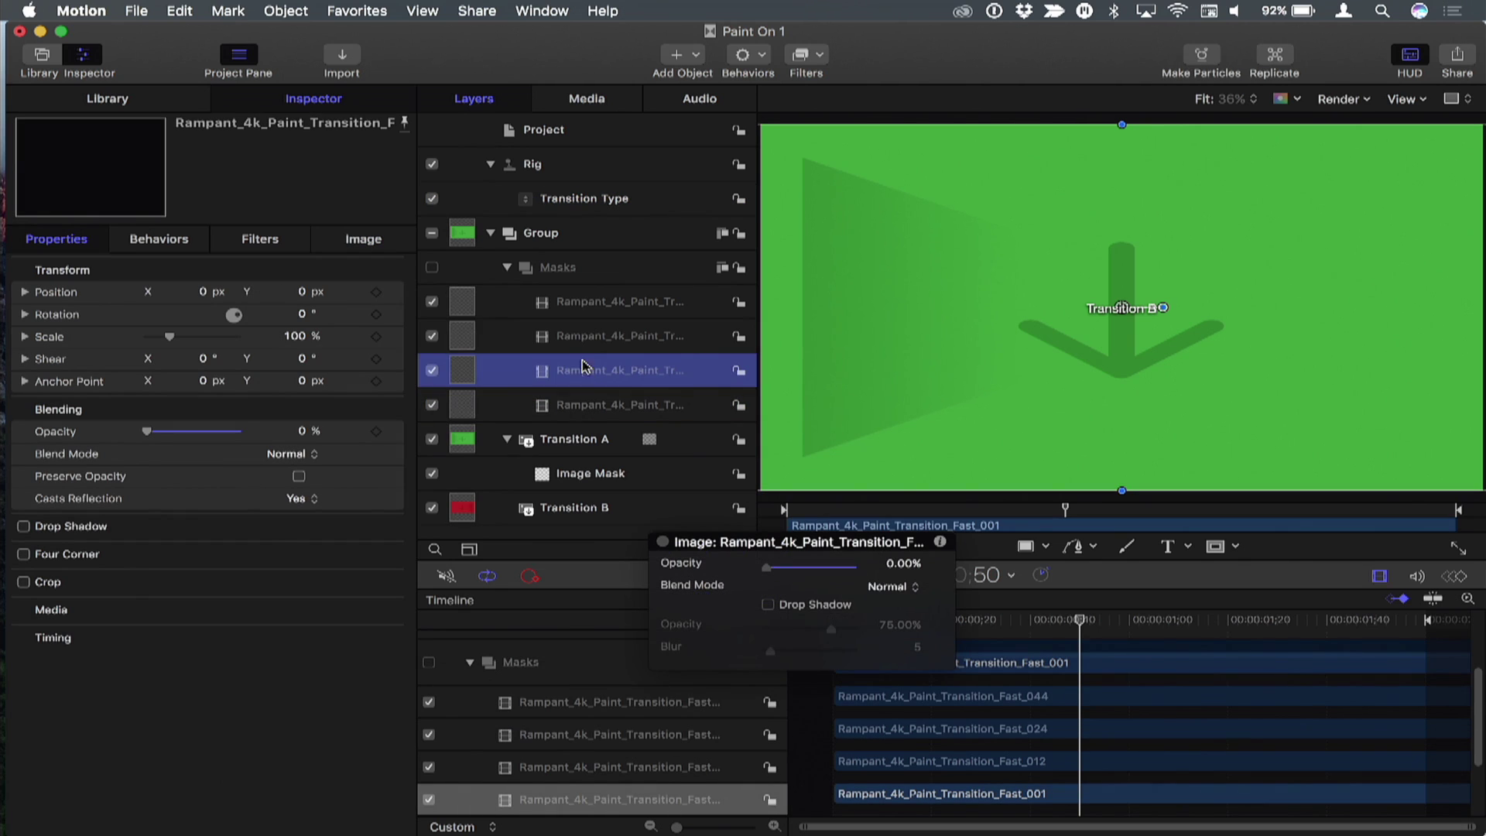
pyautogui.click(590, 337)
pyautogui.click(596, 303)
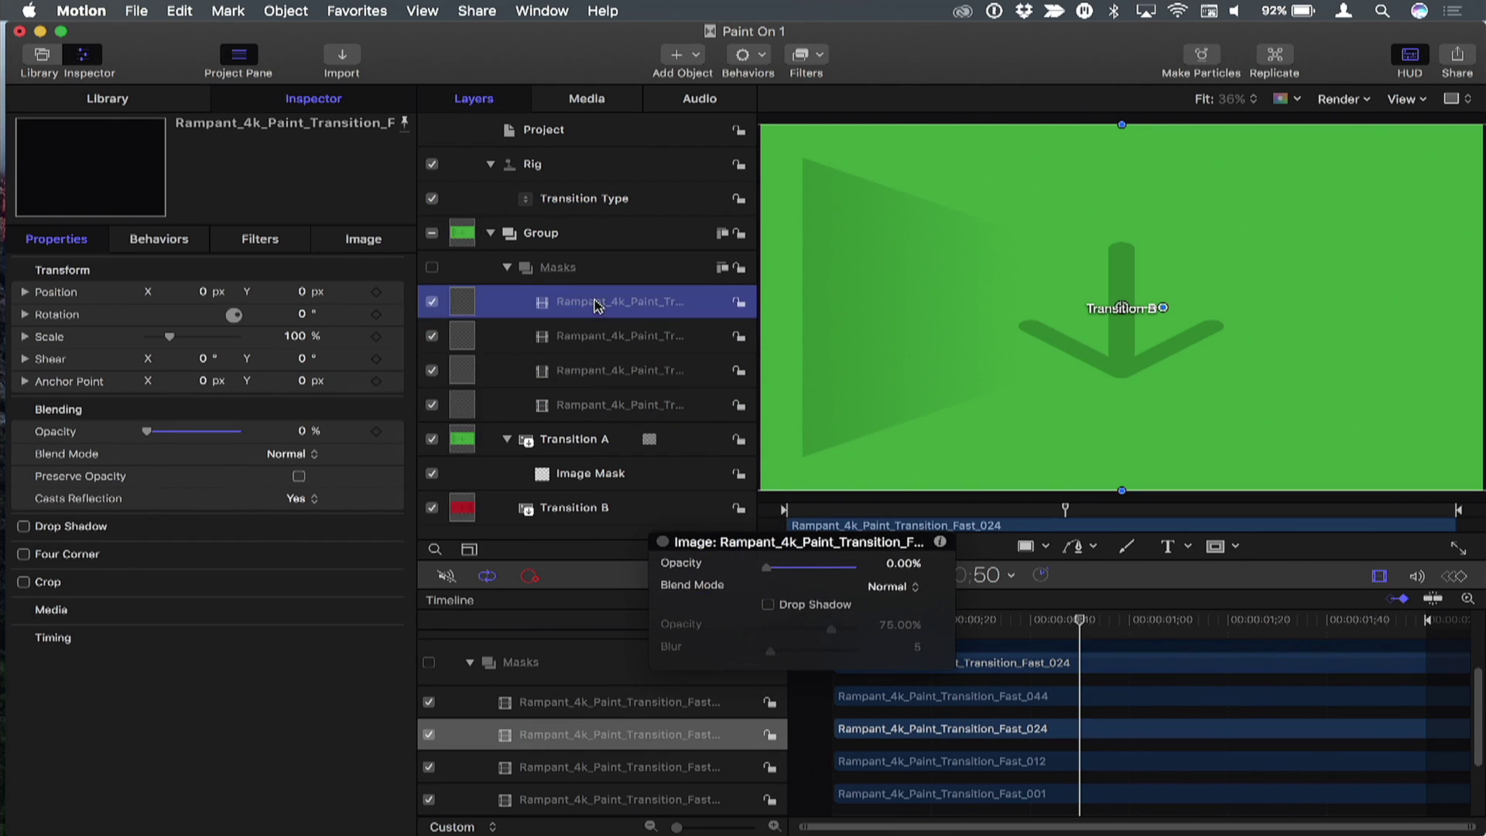
pyautogui.click(580, 409)
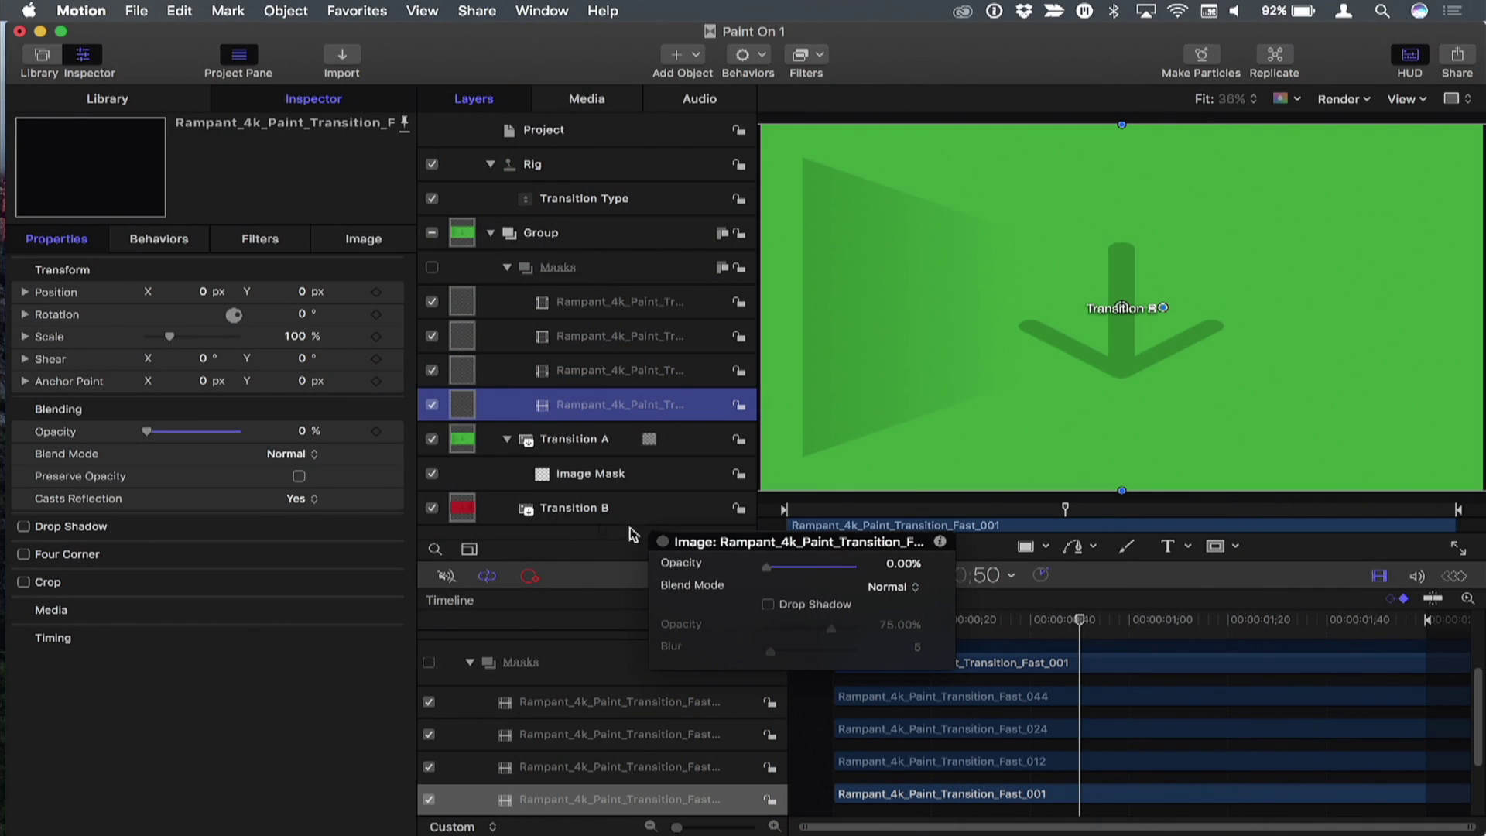
pyautogui.moveTo(728, 545); pyautogui.dragTo(443, 584)
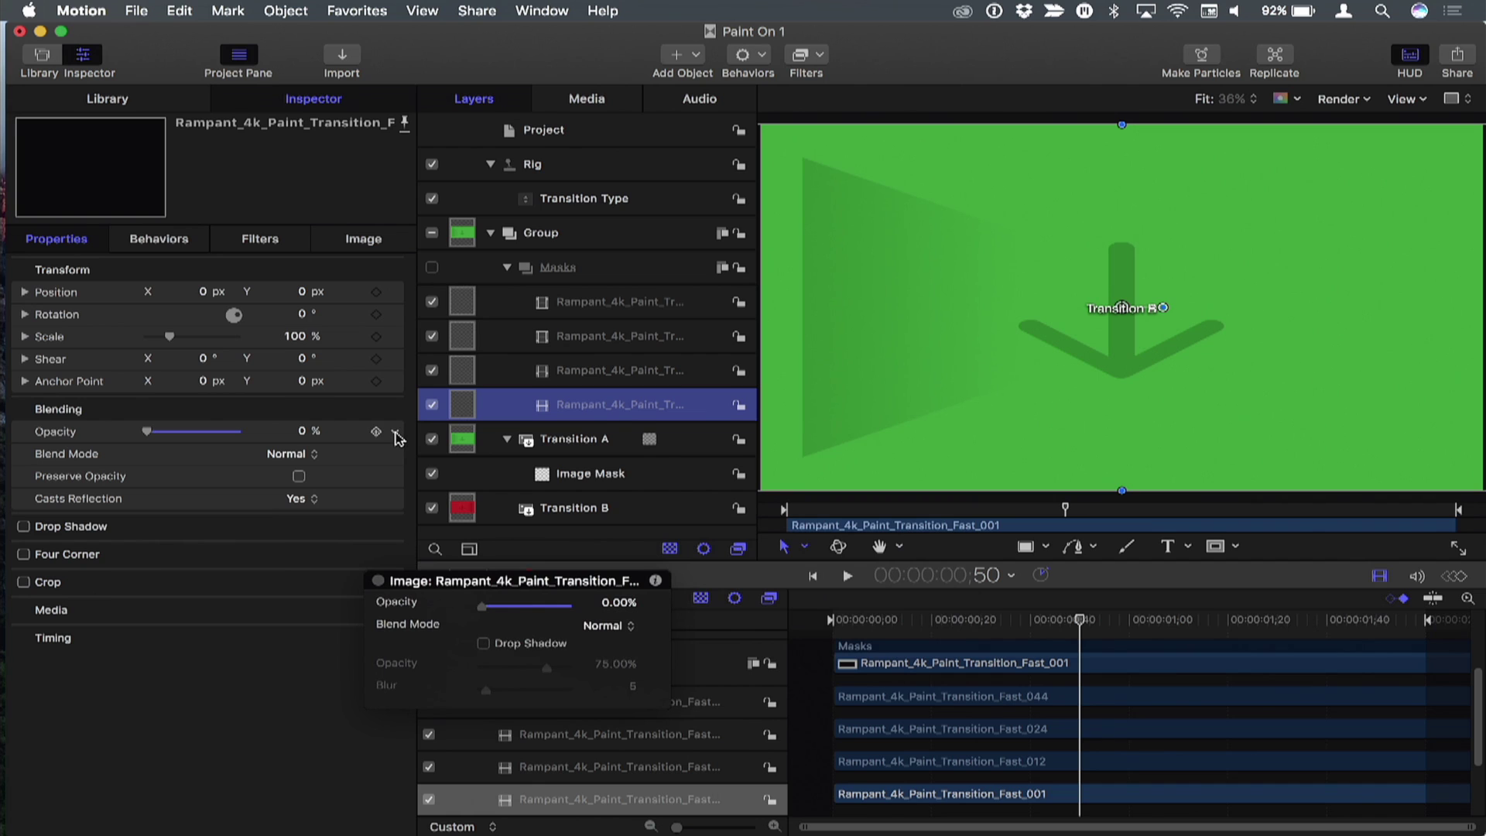
# Step: Add the mask's Opacity to the rig via Add To Rig > Rig > Add To Transition Type
pyautogui.click(396, 435)
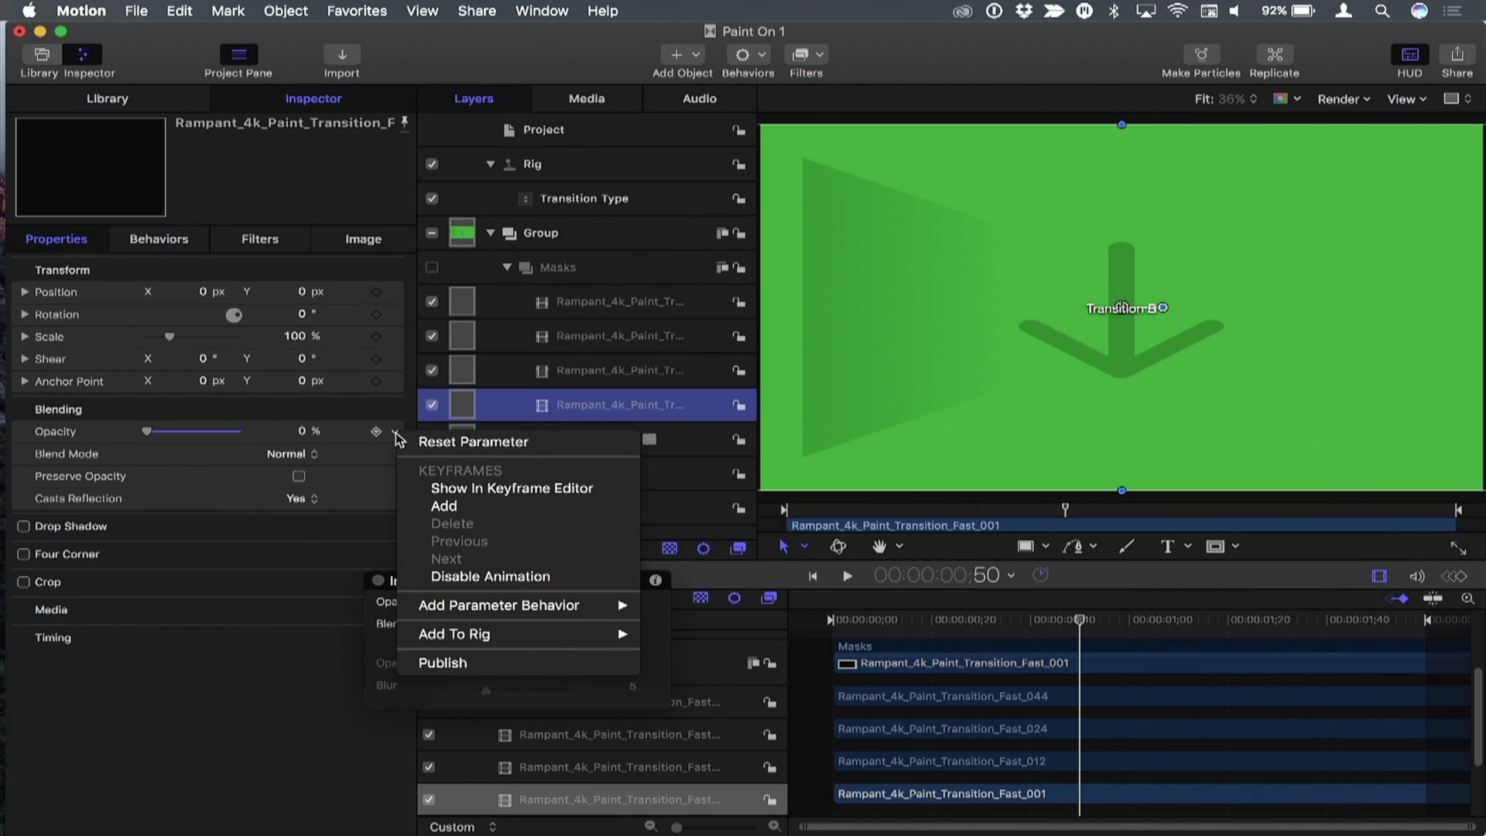
pyautogui.moveTo(485, 635)
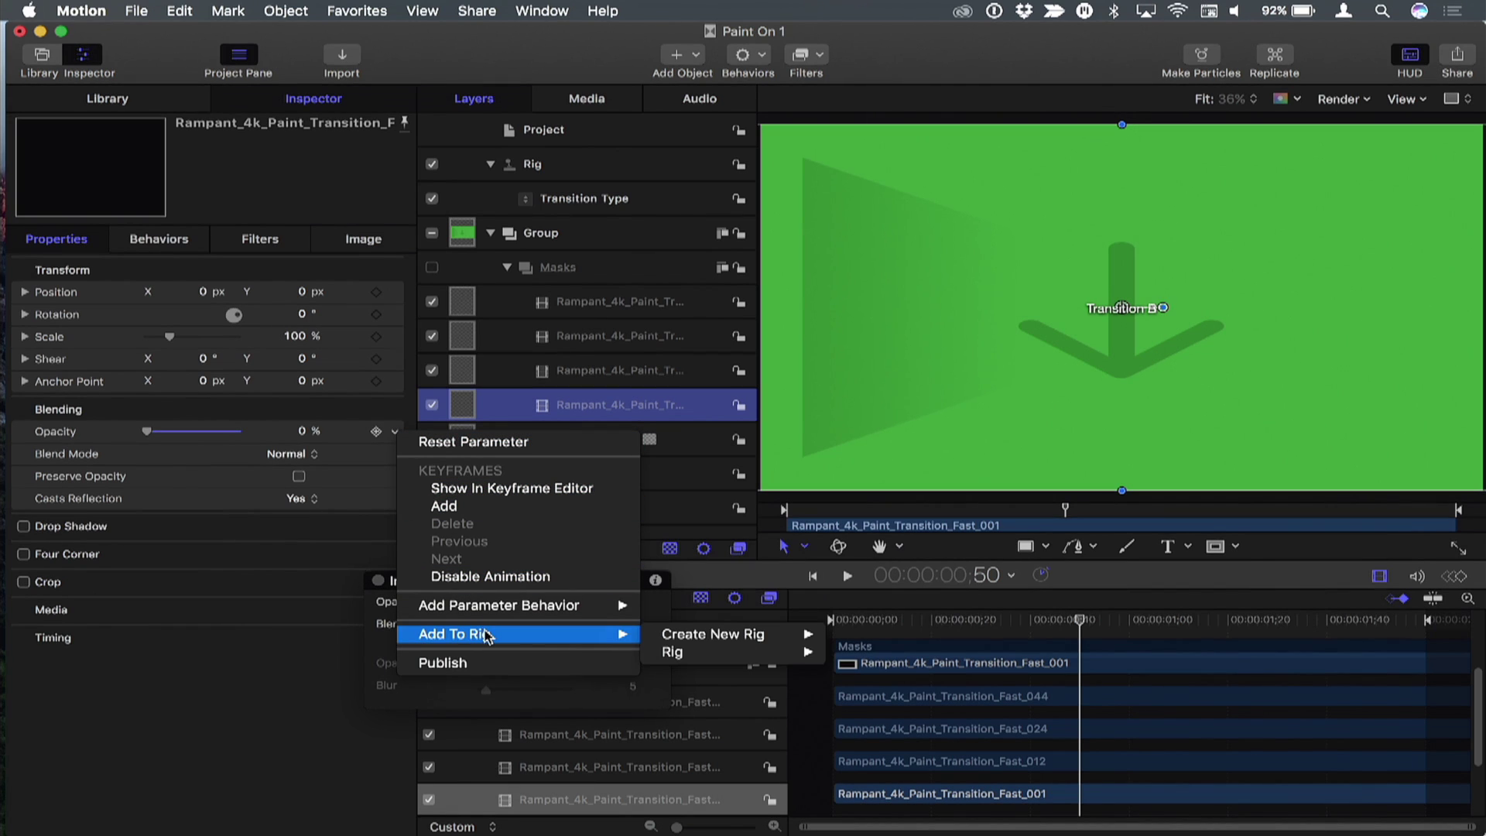
pyautogui.moveTo(681, 653)
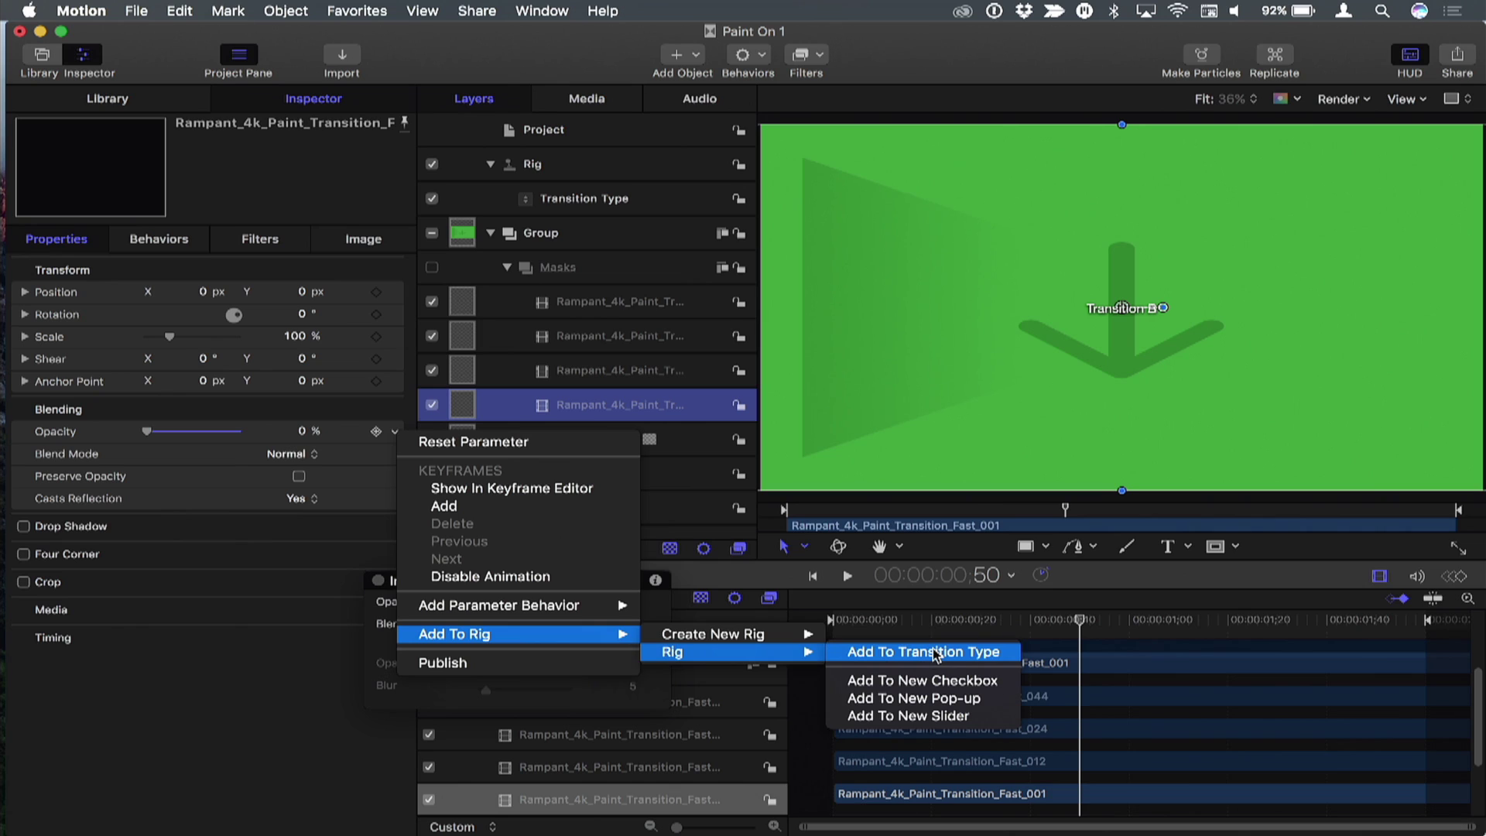
pyautogui.click(935, 653)
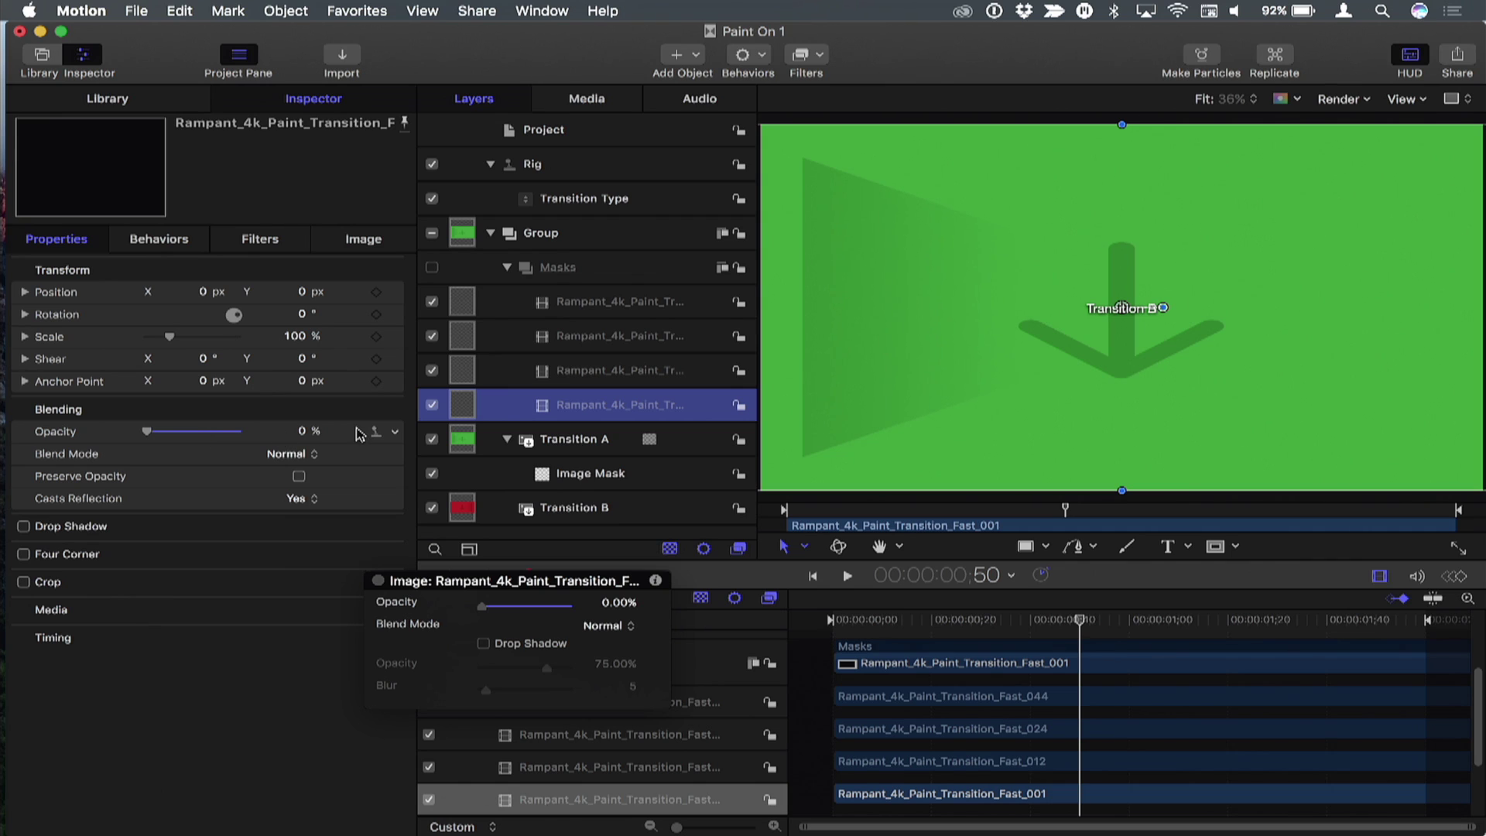
# Step: Rig the third paint mask's Opacity to Transition Type
pyautogui.click(583, 372)
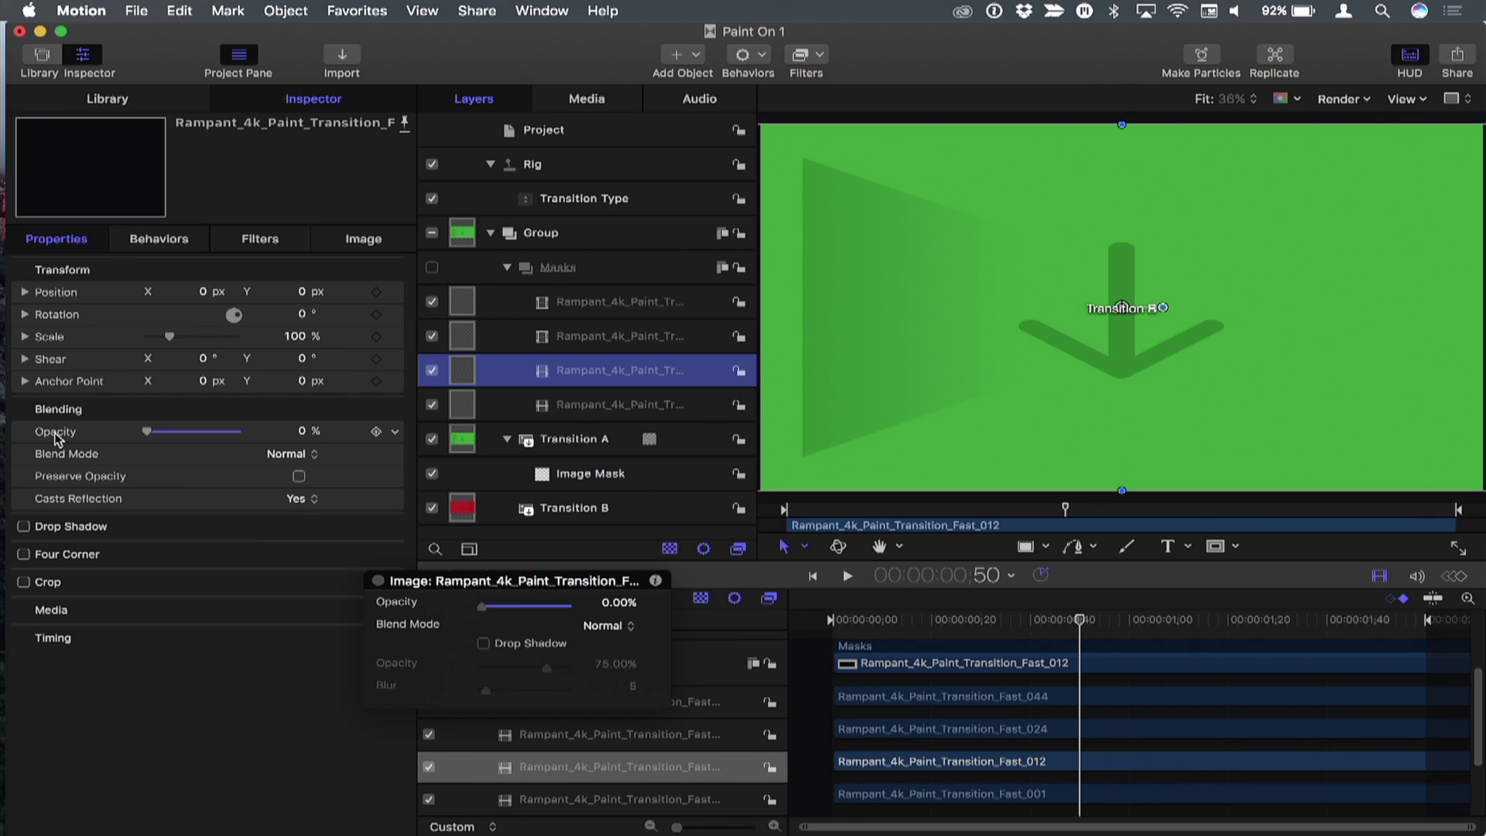
pyautogui.rightClick(55, 437)
pyautogui.moveTo(120, 636)
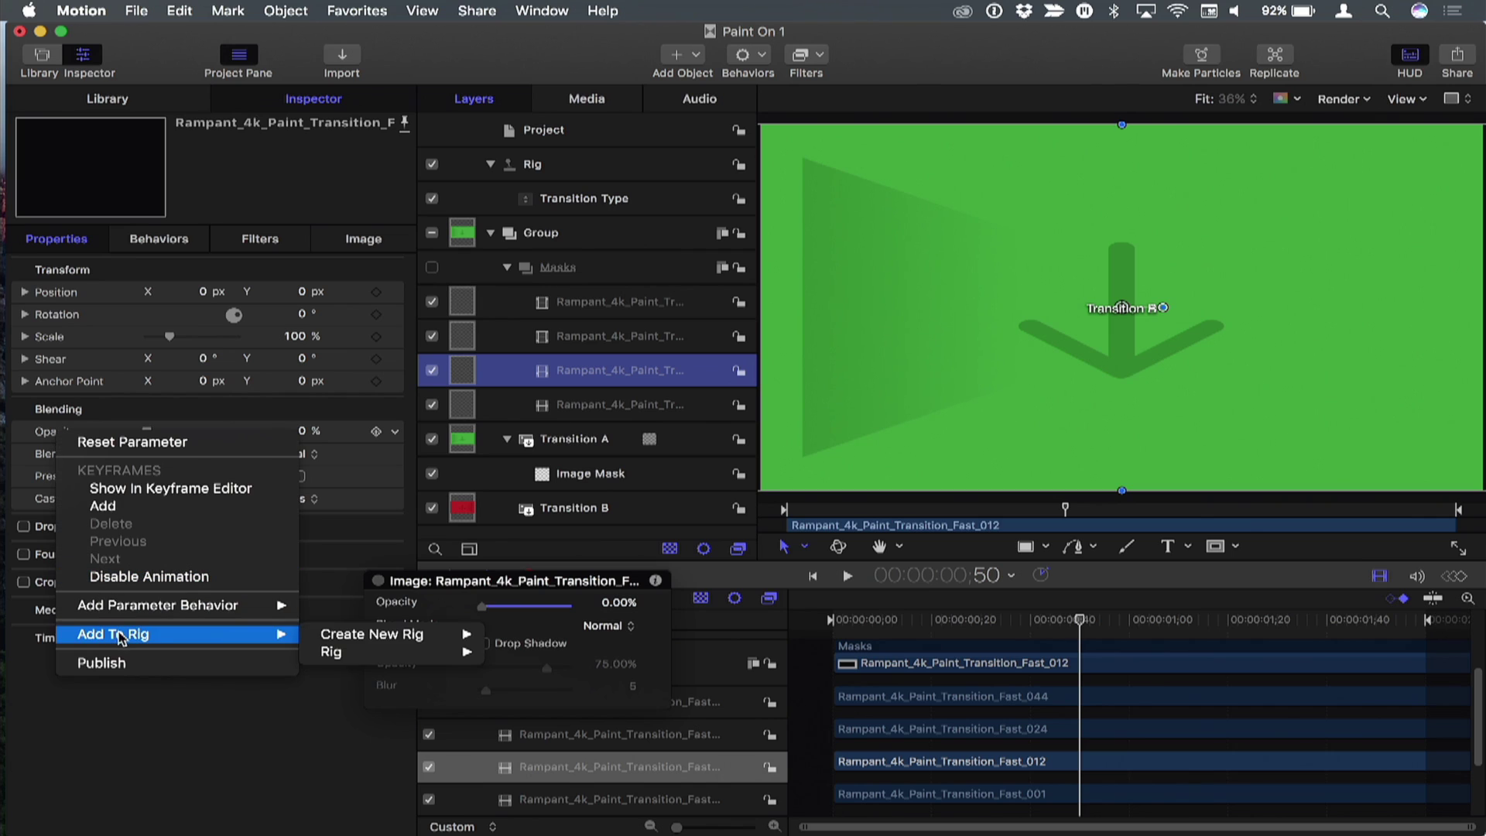
pyautogui.moveTo(352, 642)
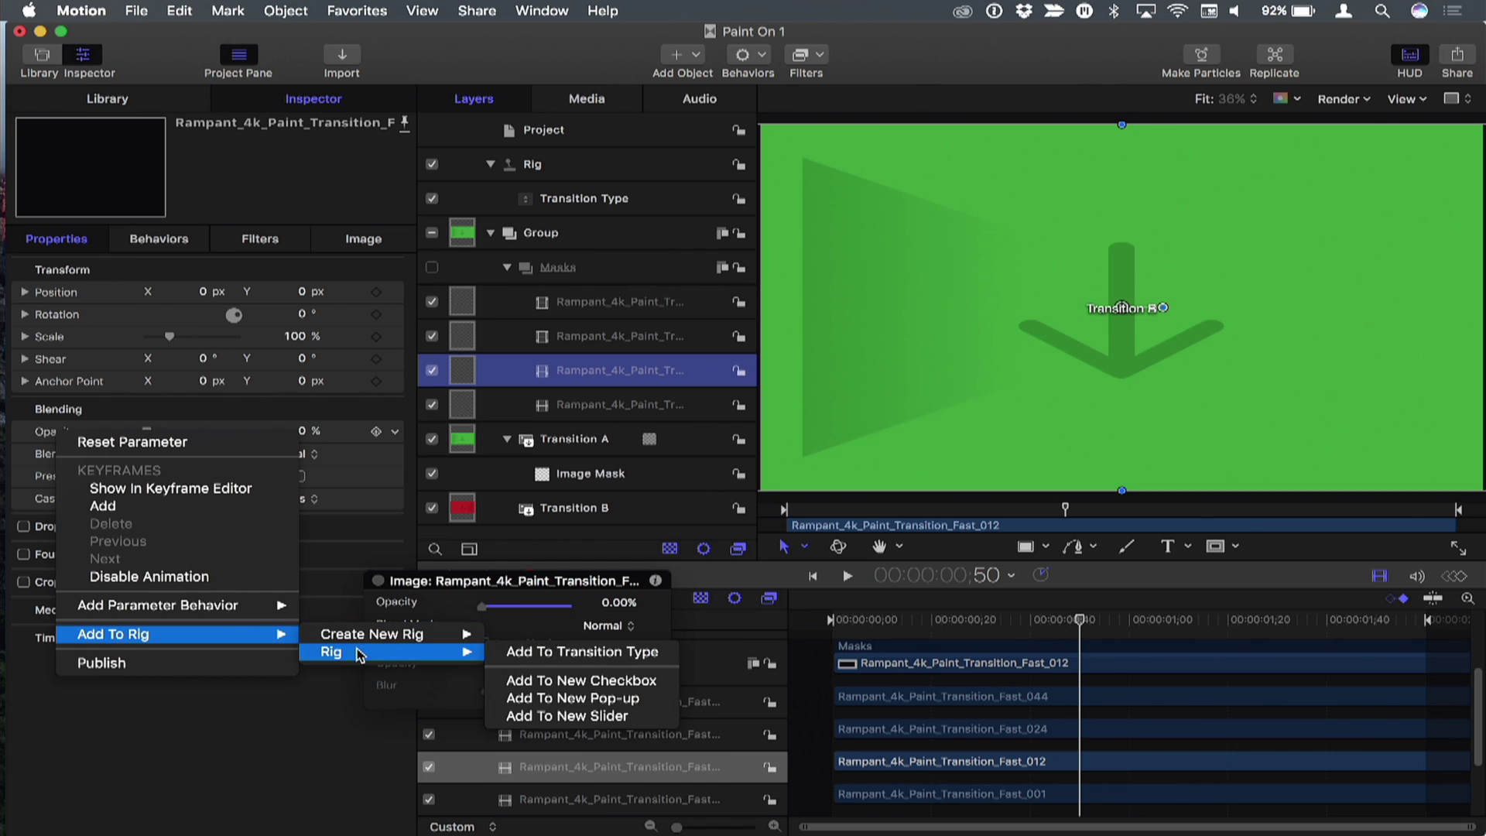
pyautogui.click(532, 652)
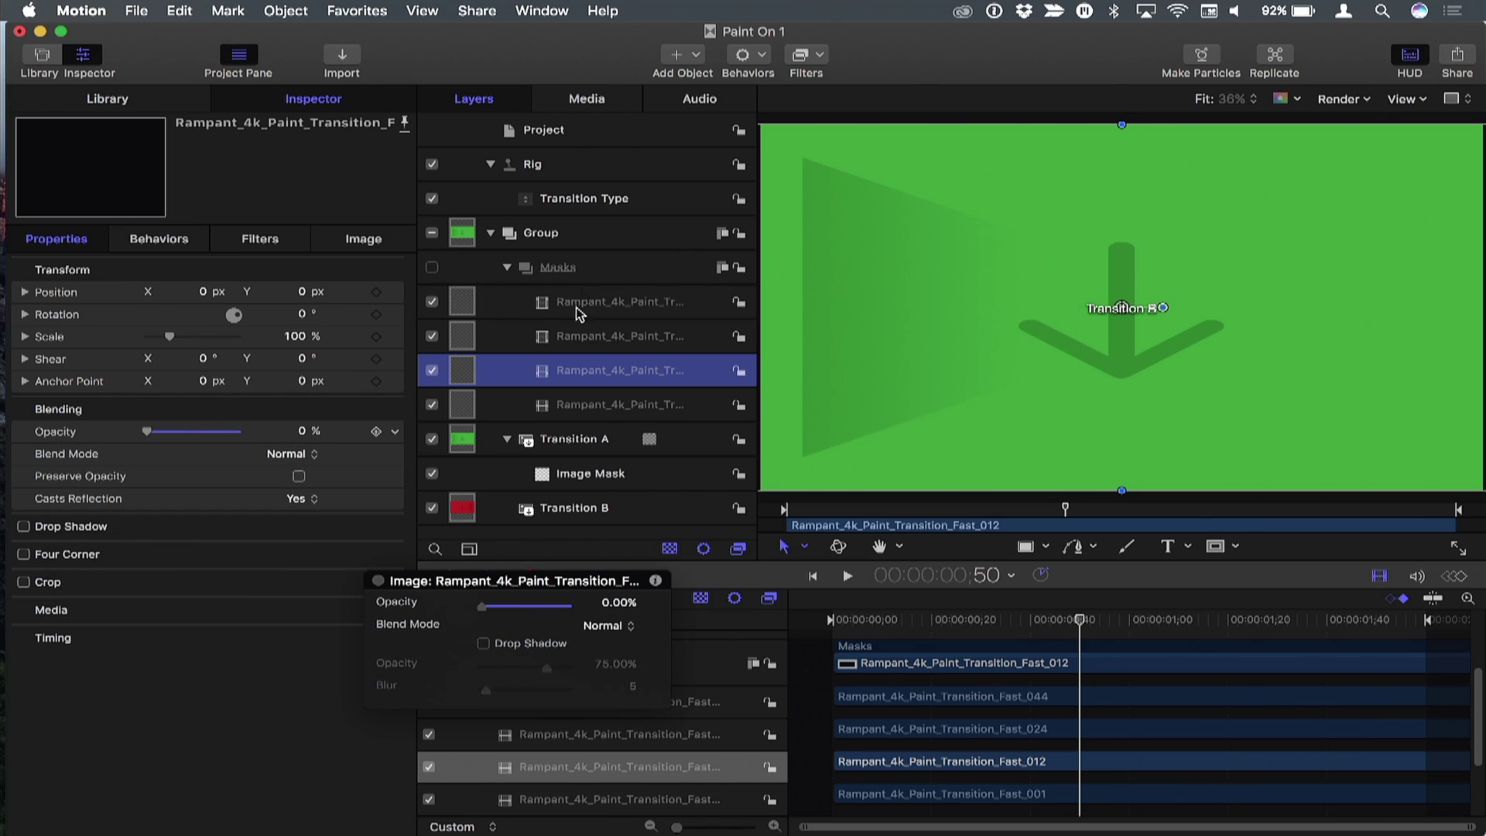
# Step: Rig the second paint mask's Opacity to Transition Type
pyautogui.click(594, 339)
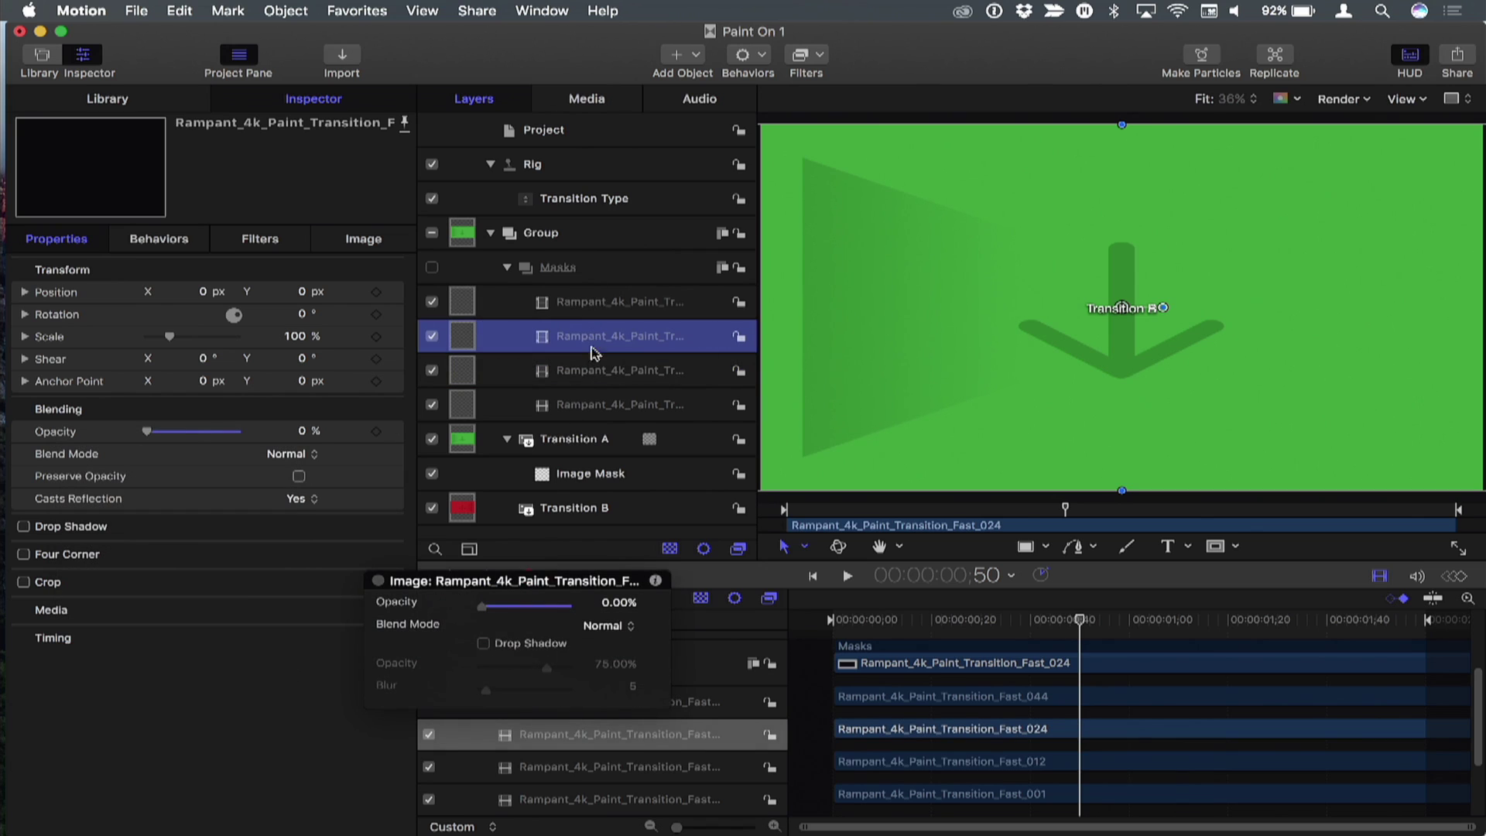
pyautogui.moveTo(468, 581); pyautogui.dragTo(867, 318)
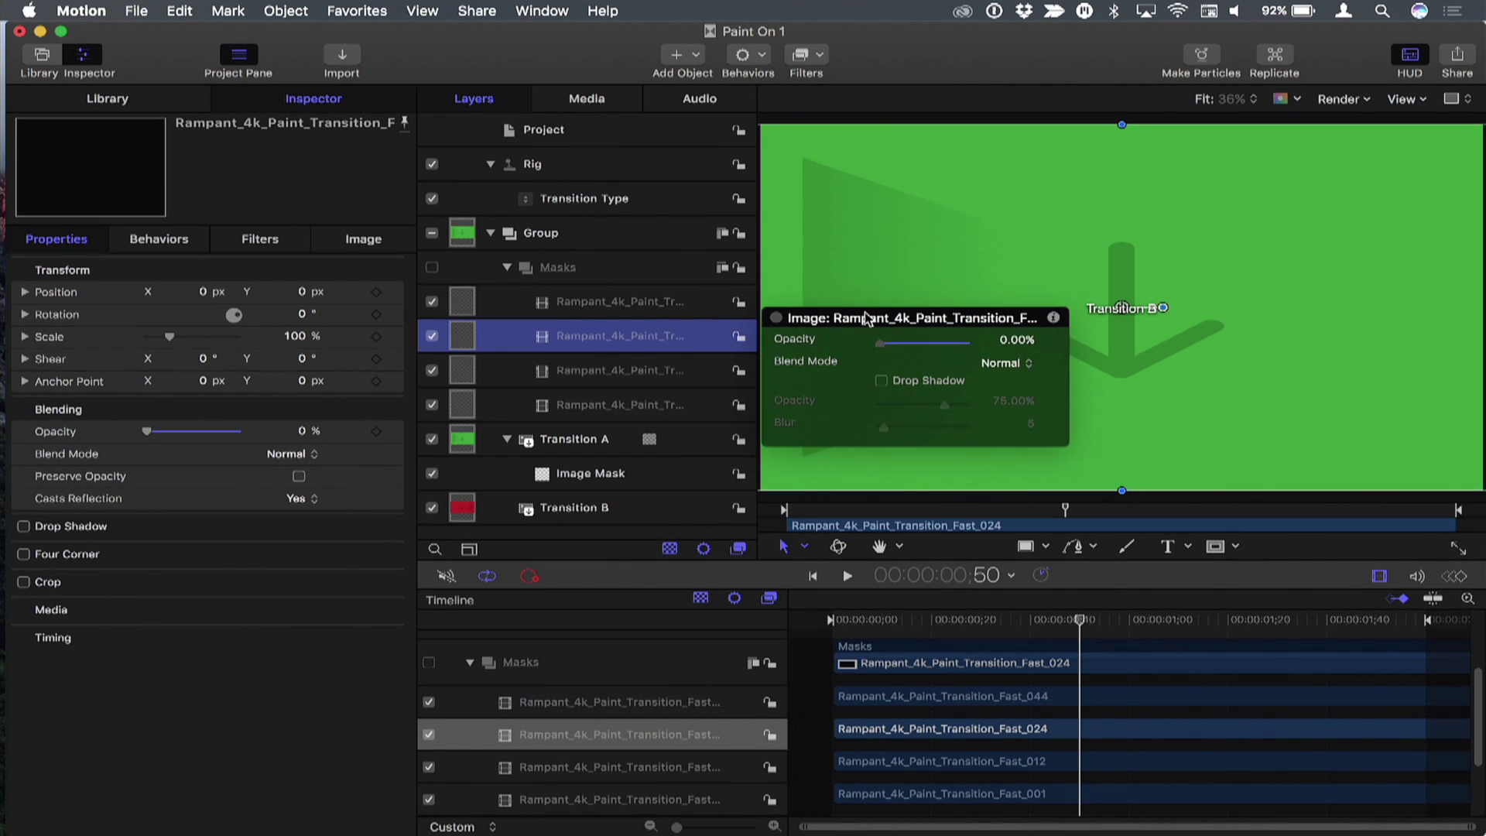
pyautogui.rightClick(797, 346)
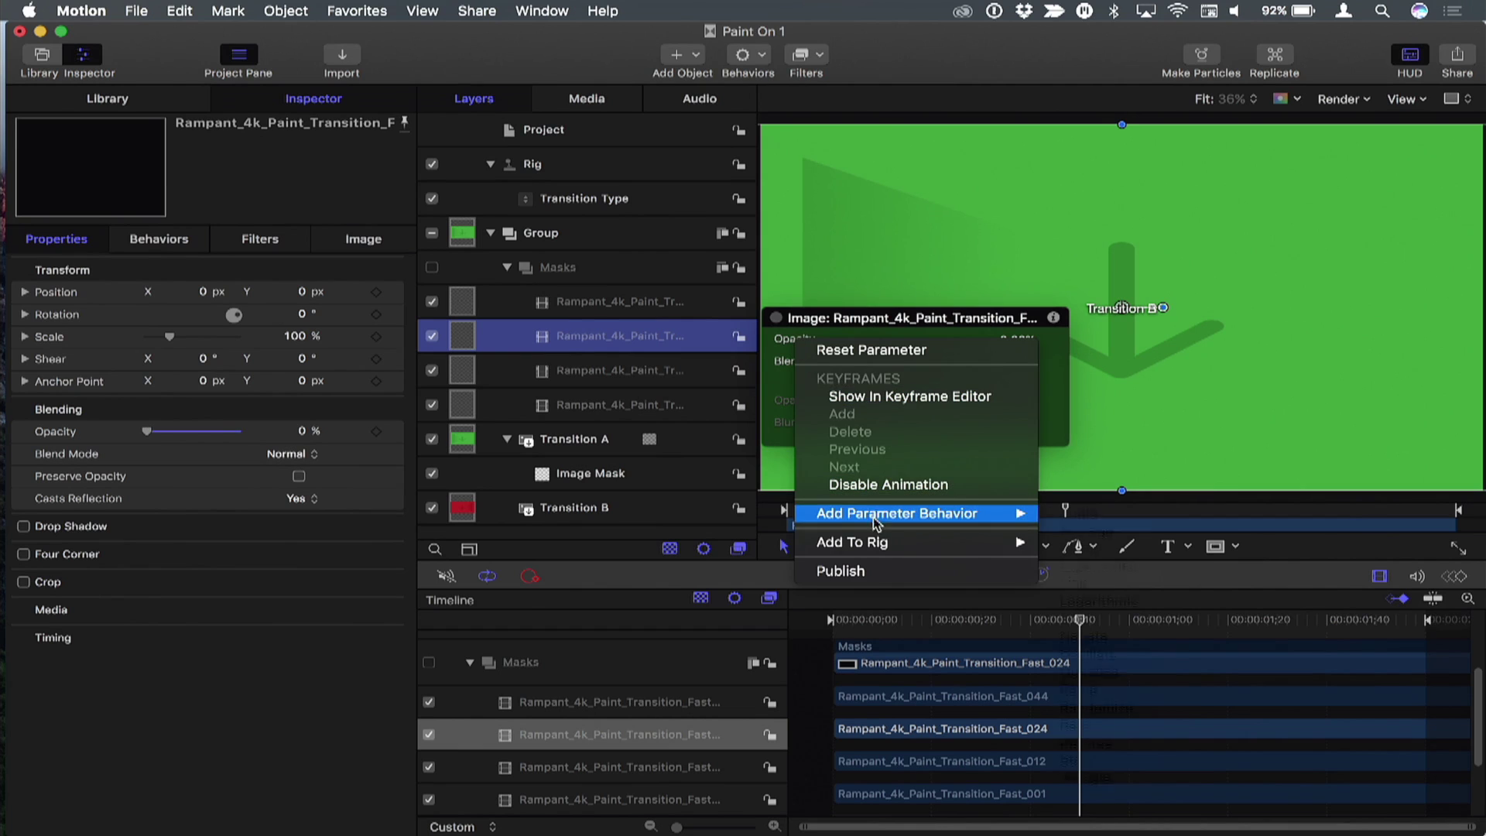
pyautogui.moveTo(968, 542)
pyautogui.moveTo(1115, 559)
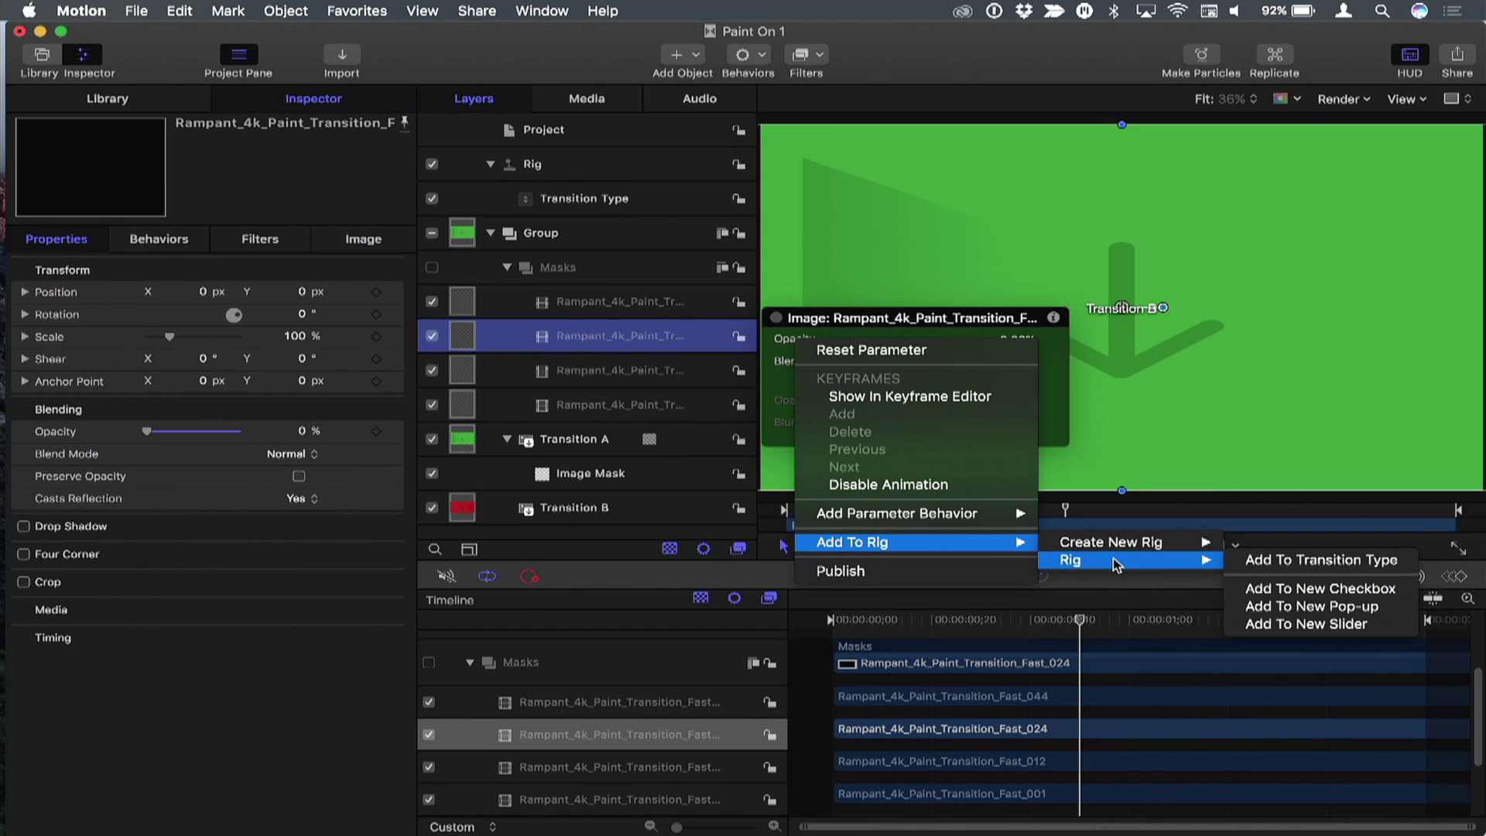
pyautogui.click(1269, 559)
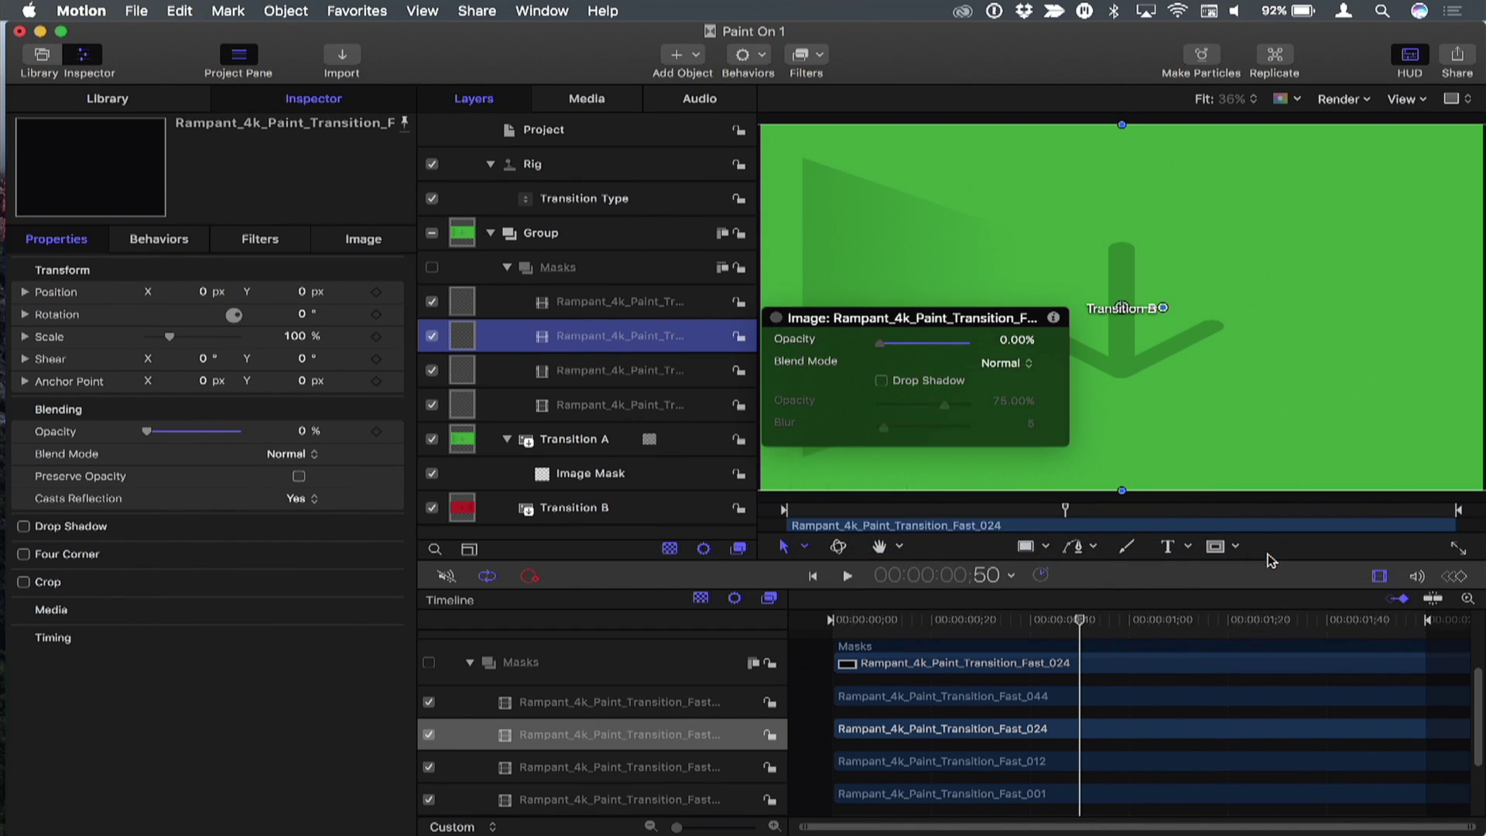
# Step: Drag the first paint mask's Opacity onto the Transition Type widget, then select the widget
pyautogui.click(617, 302)
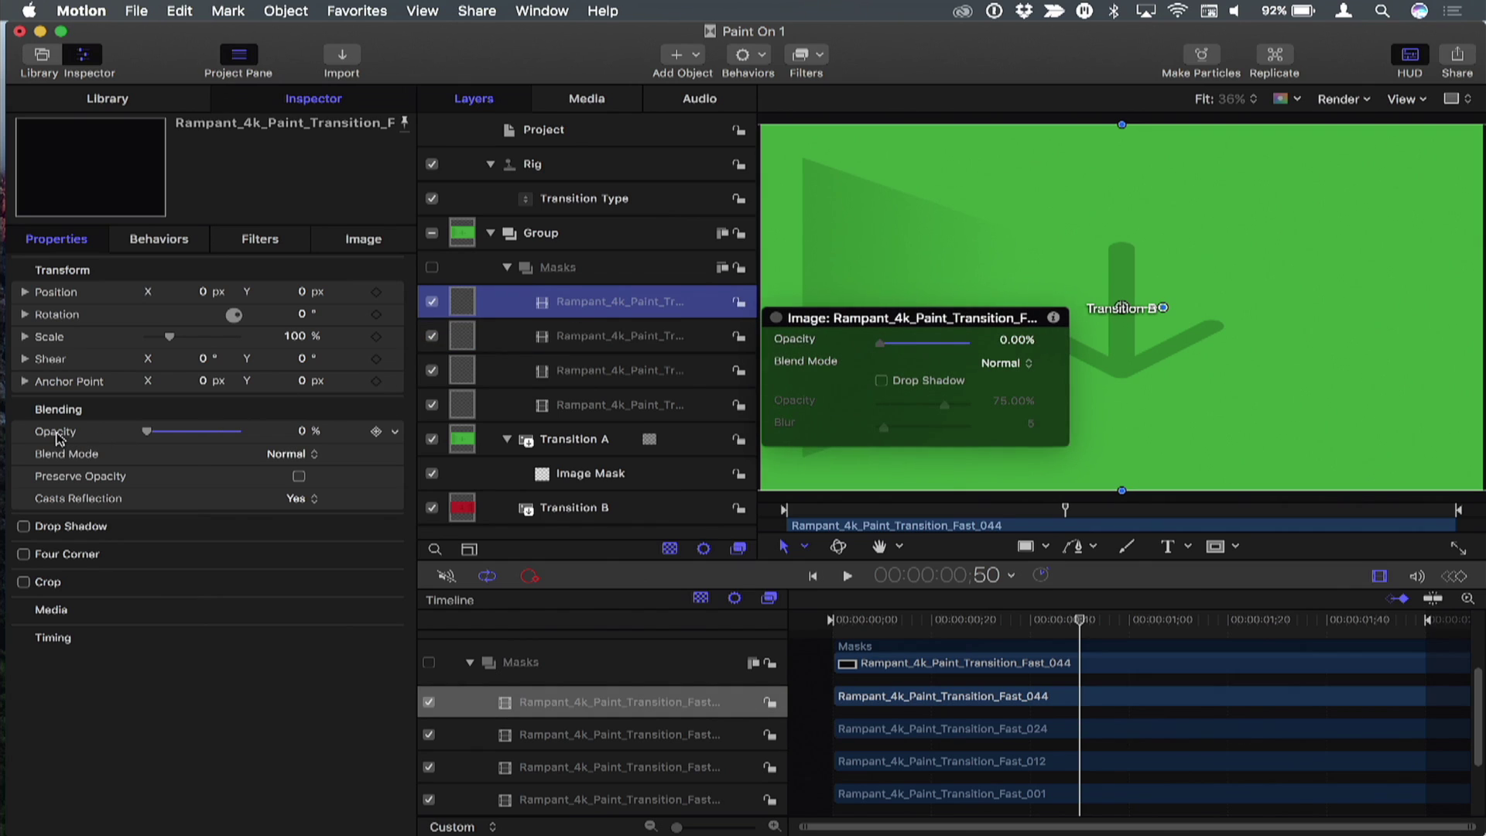
pyautogui.click(58, 438)
pyautogui.moveTo(60, 438); pyautogui.dragTo(595, 203)
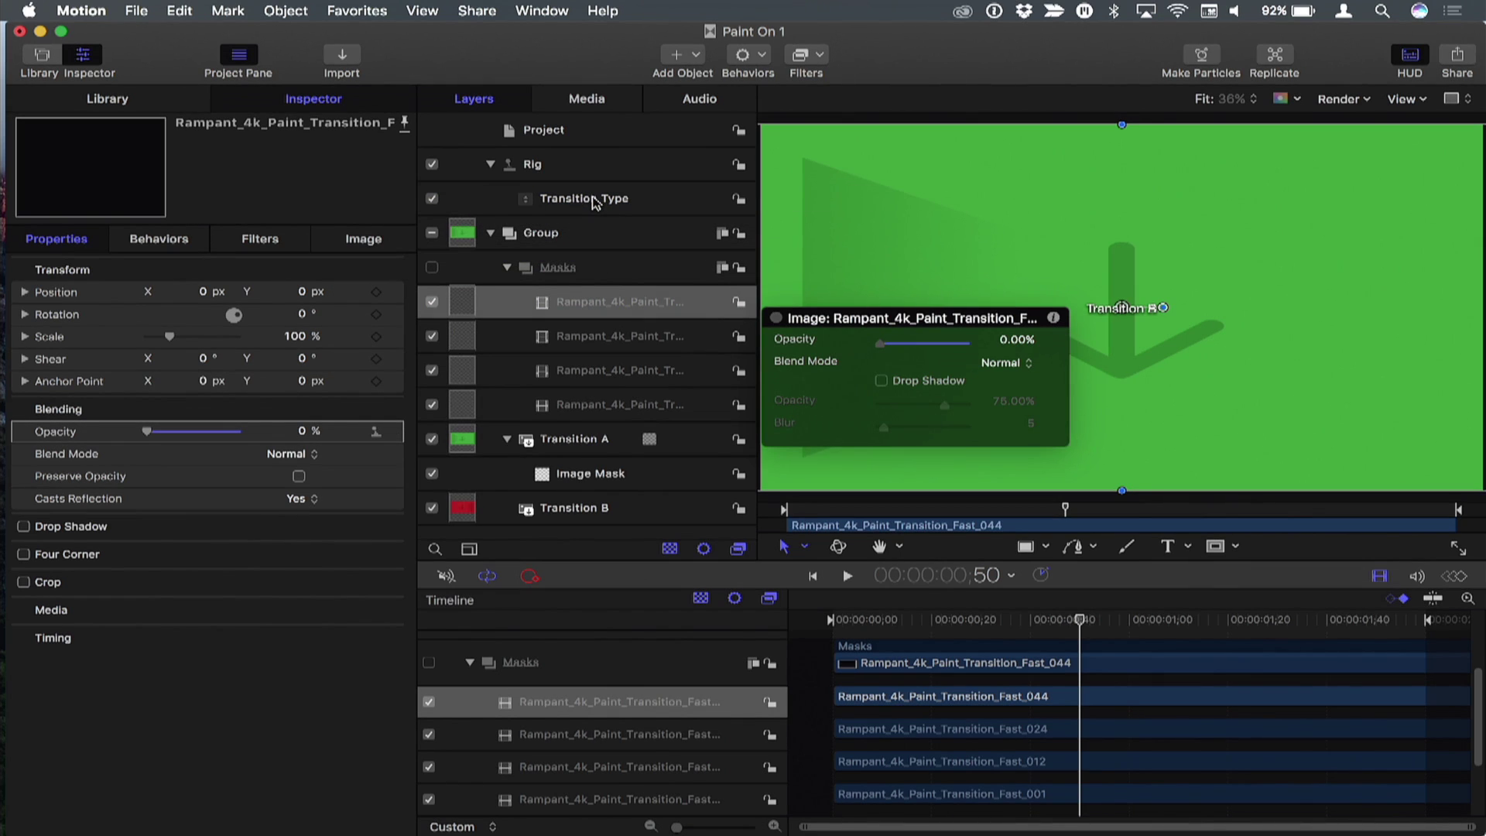
pyautogui.moveTo(848, 325); pyautogui.dragTo(652, 540)
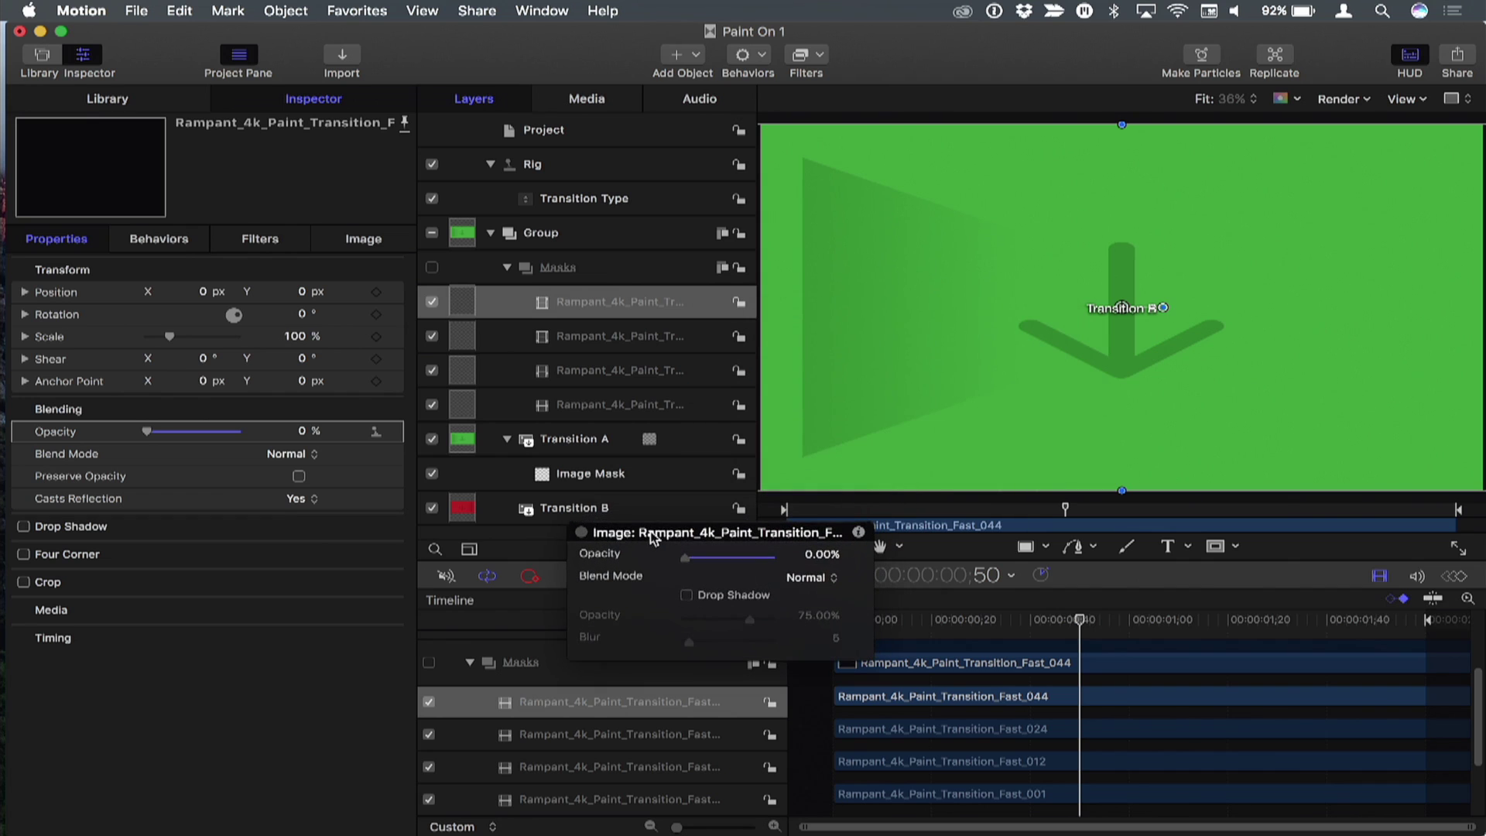
pyautogui.click(594, 202)
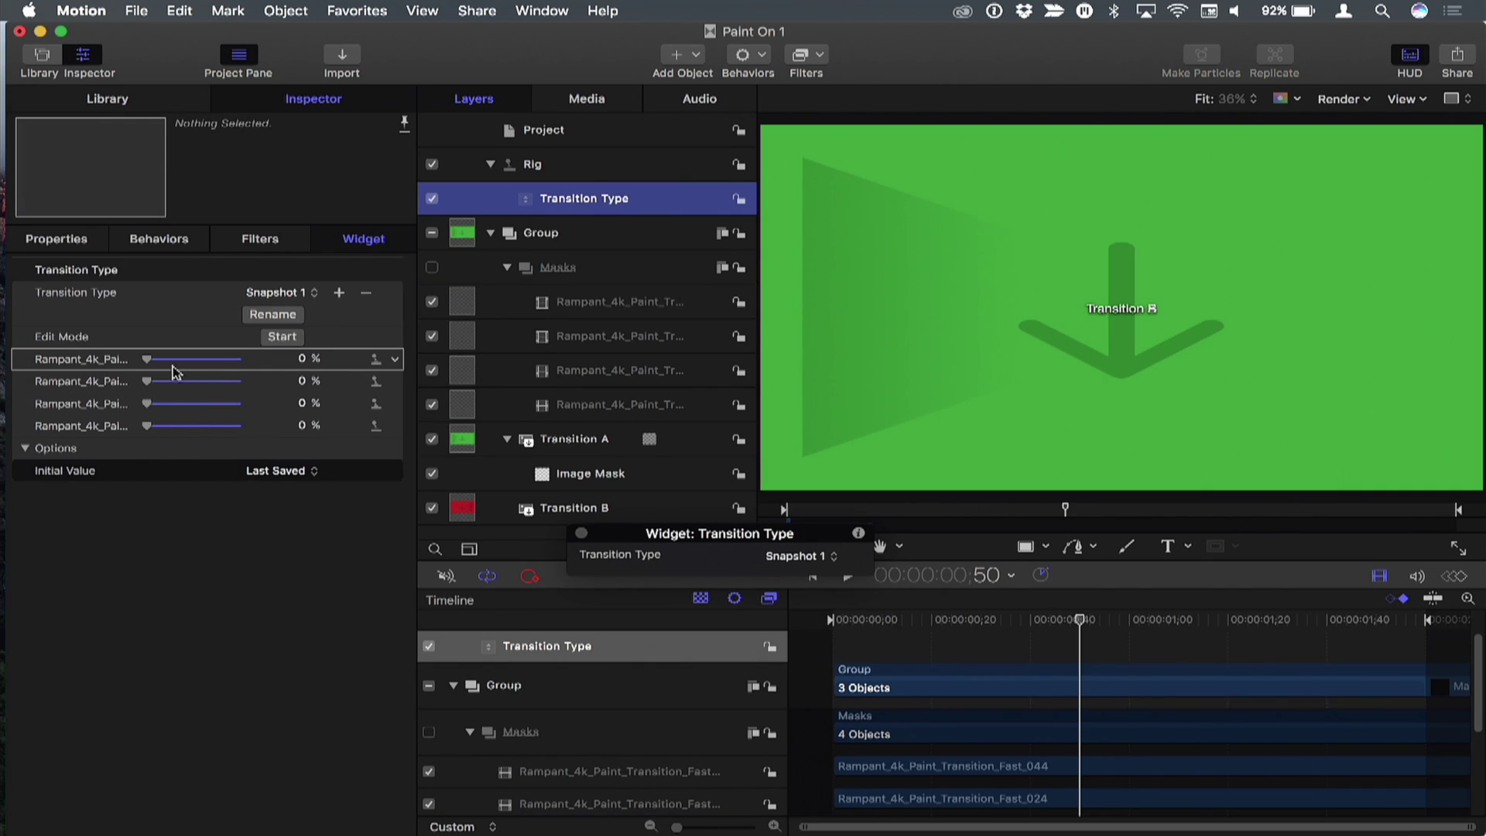
# Step: Set the first paint mask to full opacity and rename Snapshot 1 to 'Horizontal'
pyautogui.click(296, 295)
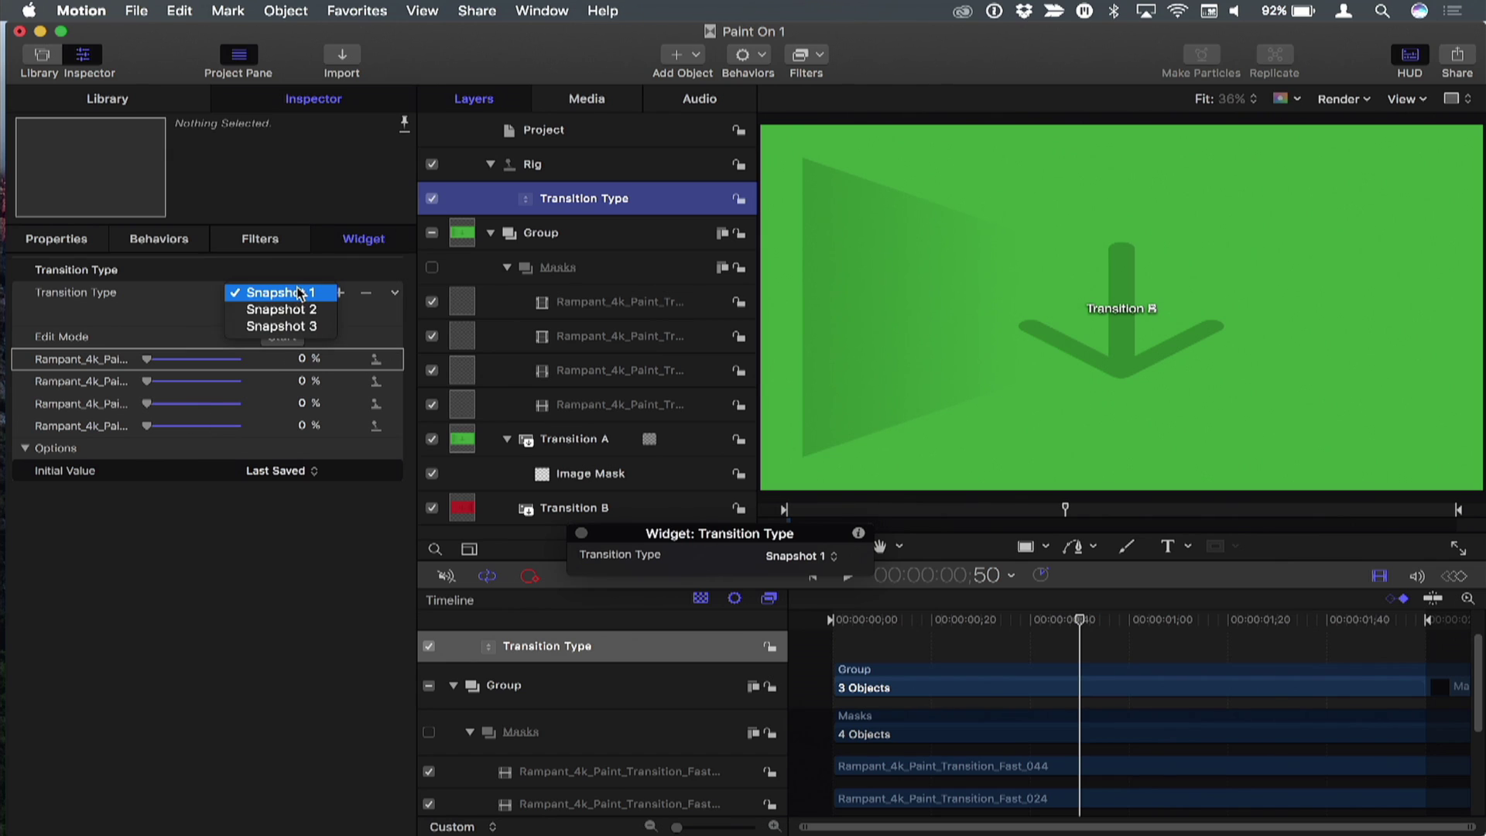
pyautogui.click(298, 293)
pyautogui.click(294, 296)
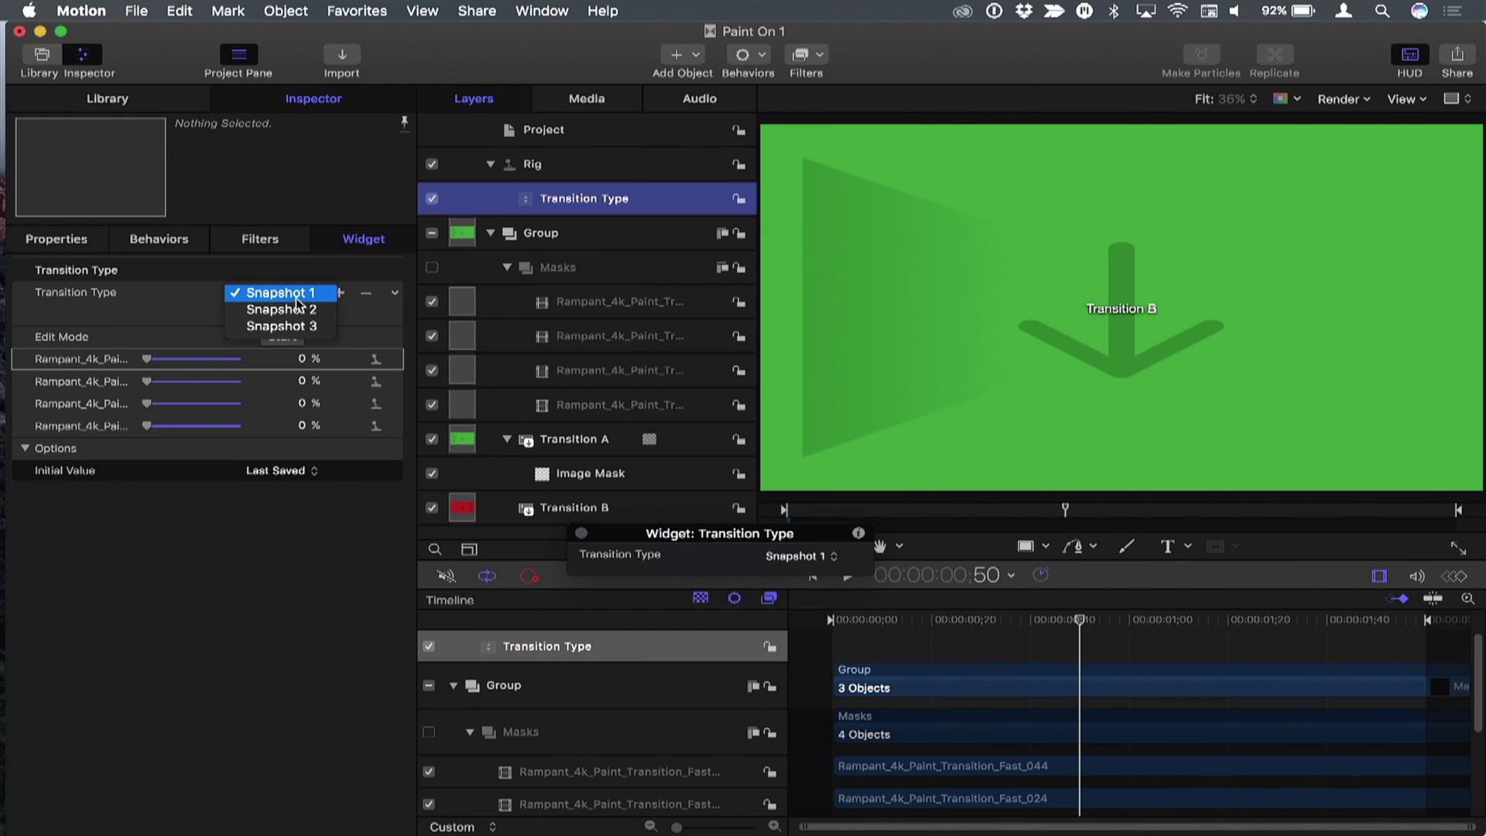
pyautogui.click(297, 295)
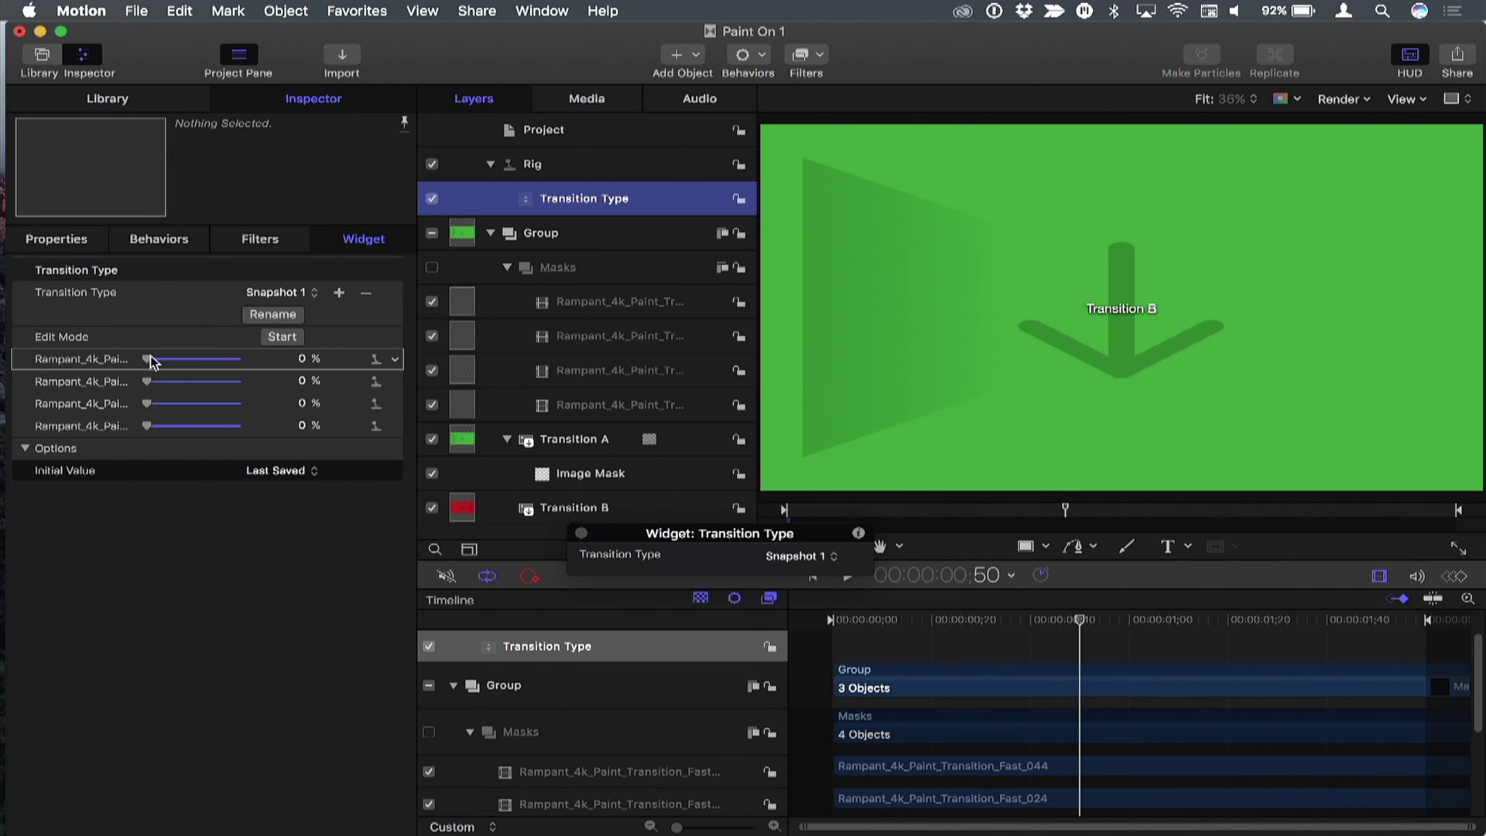
pyautogui.moveTo(152, 364); pyautogui.dragTo(288, 362)
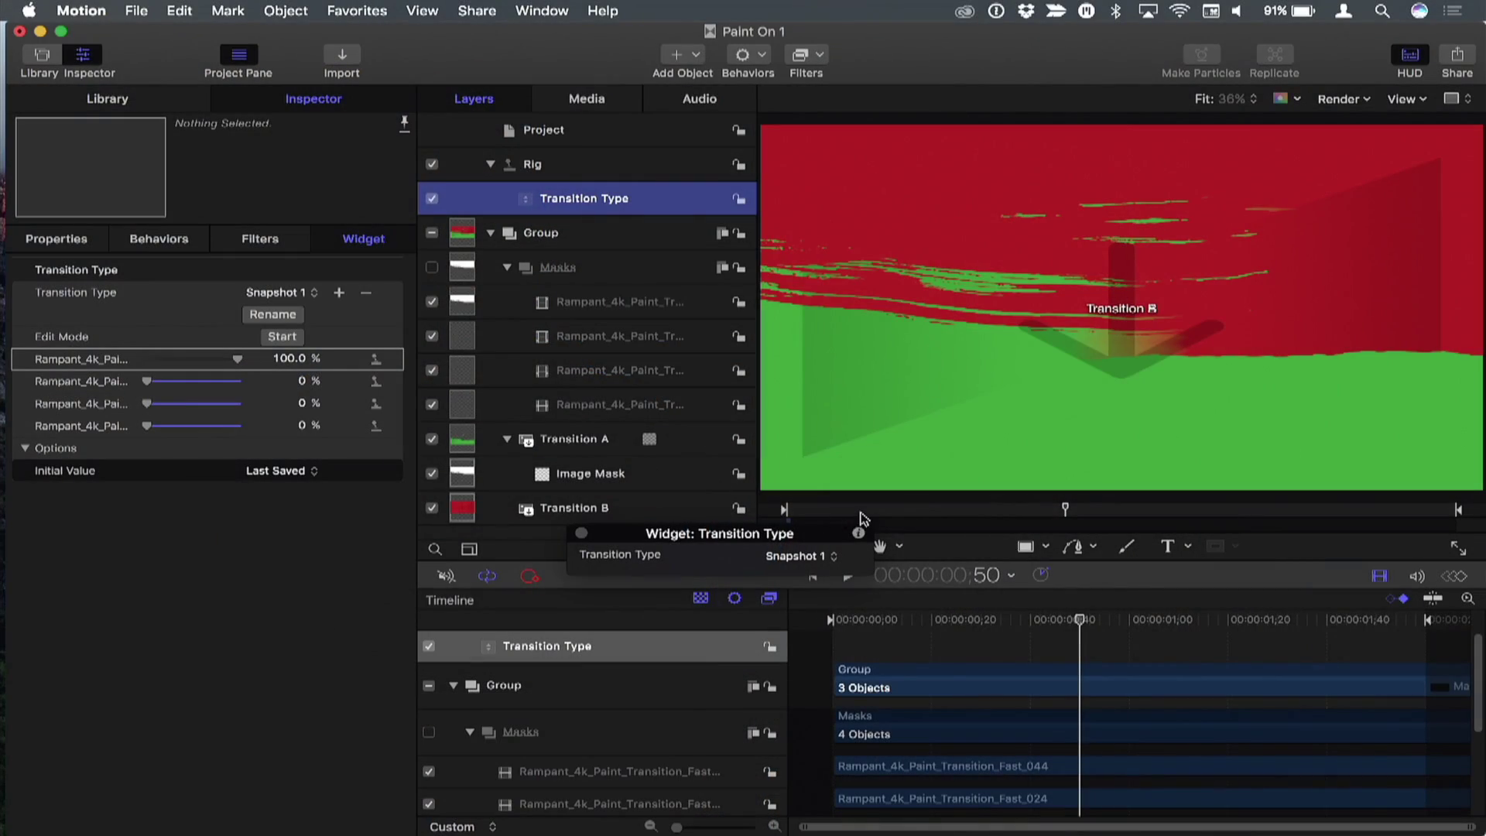
pyautogui.moveTo(863, 517)
pyautogui.mouseDown()
pyautogui.moveTo(787, 510)
pyautogui.moveTo(998, 509)
pyautogui.mouseUp()
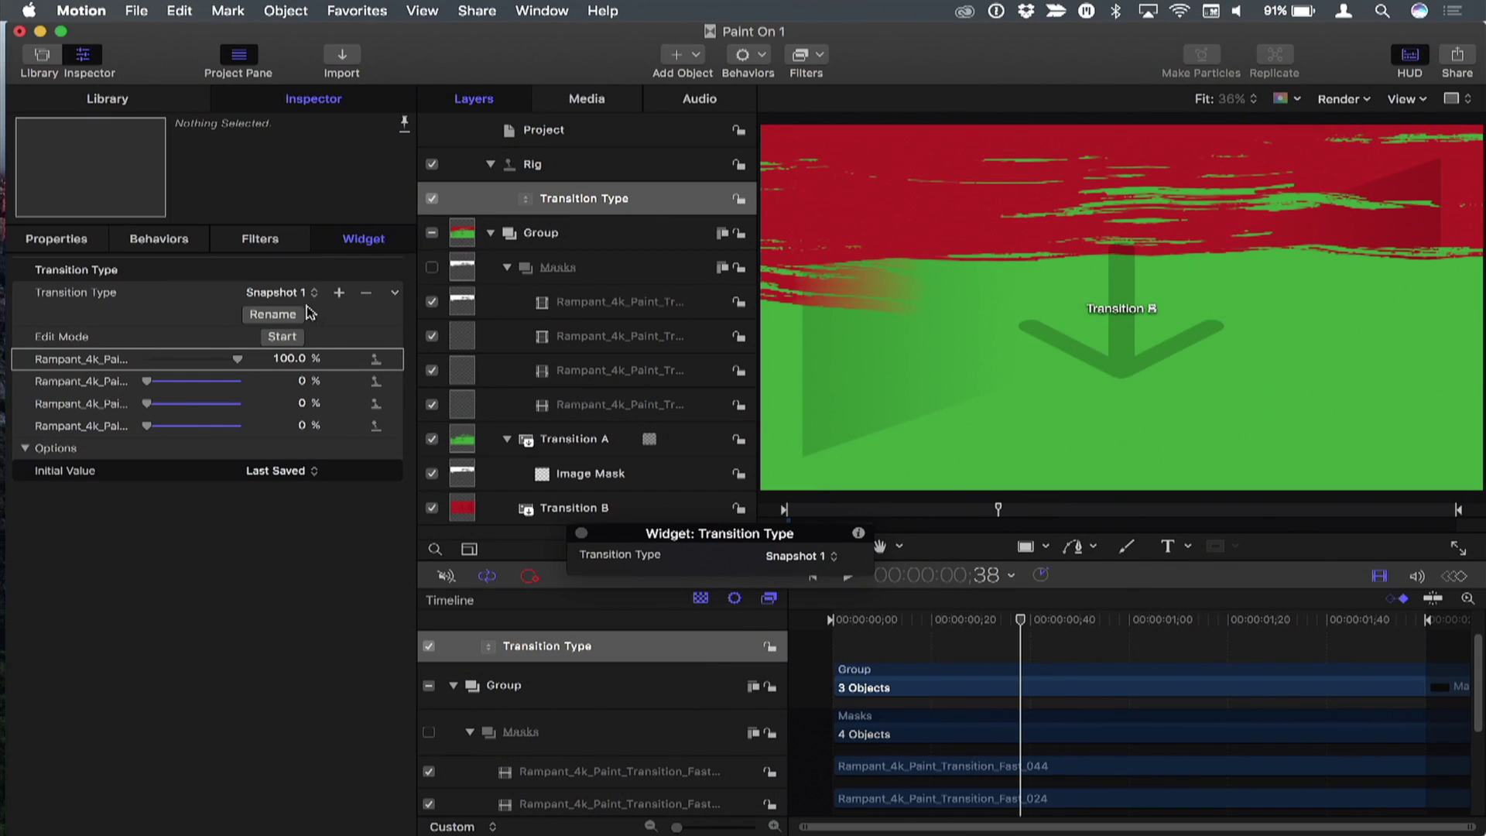
pyautogui.click(288, 316)
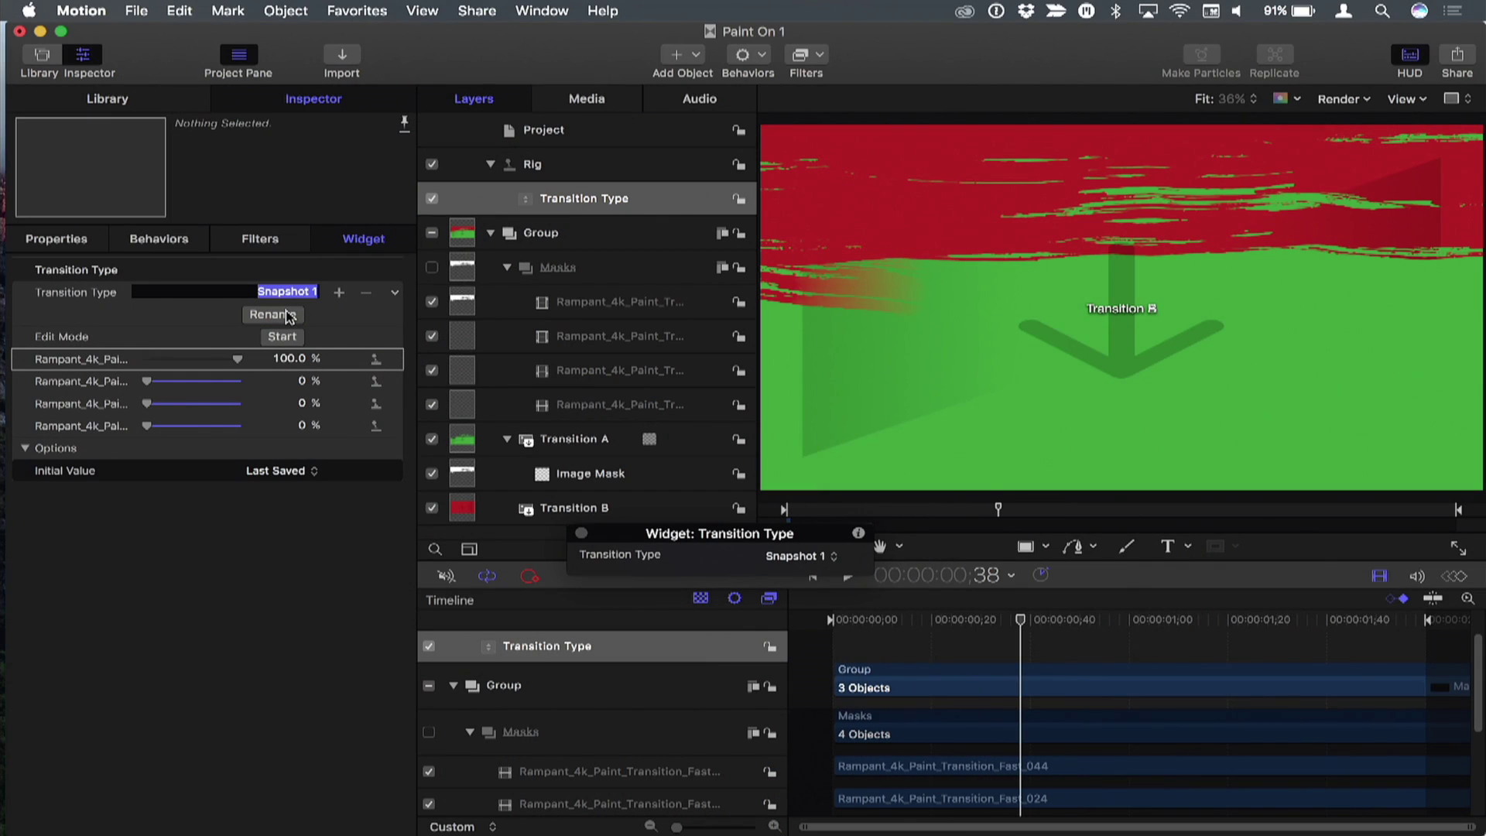
pyautogui.write('Horizontal')
pyautogui.press('Return')
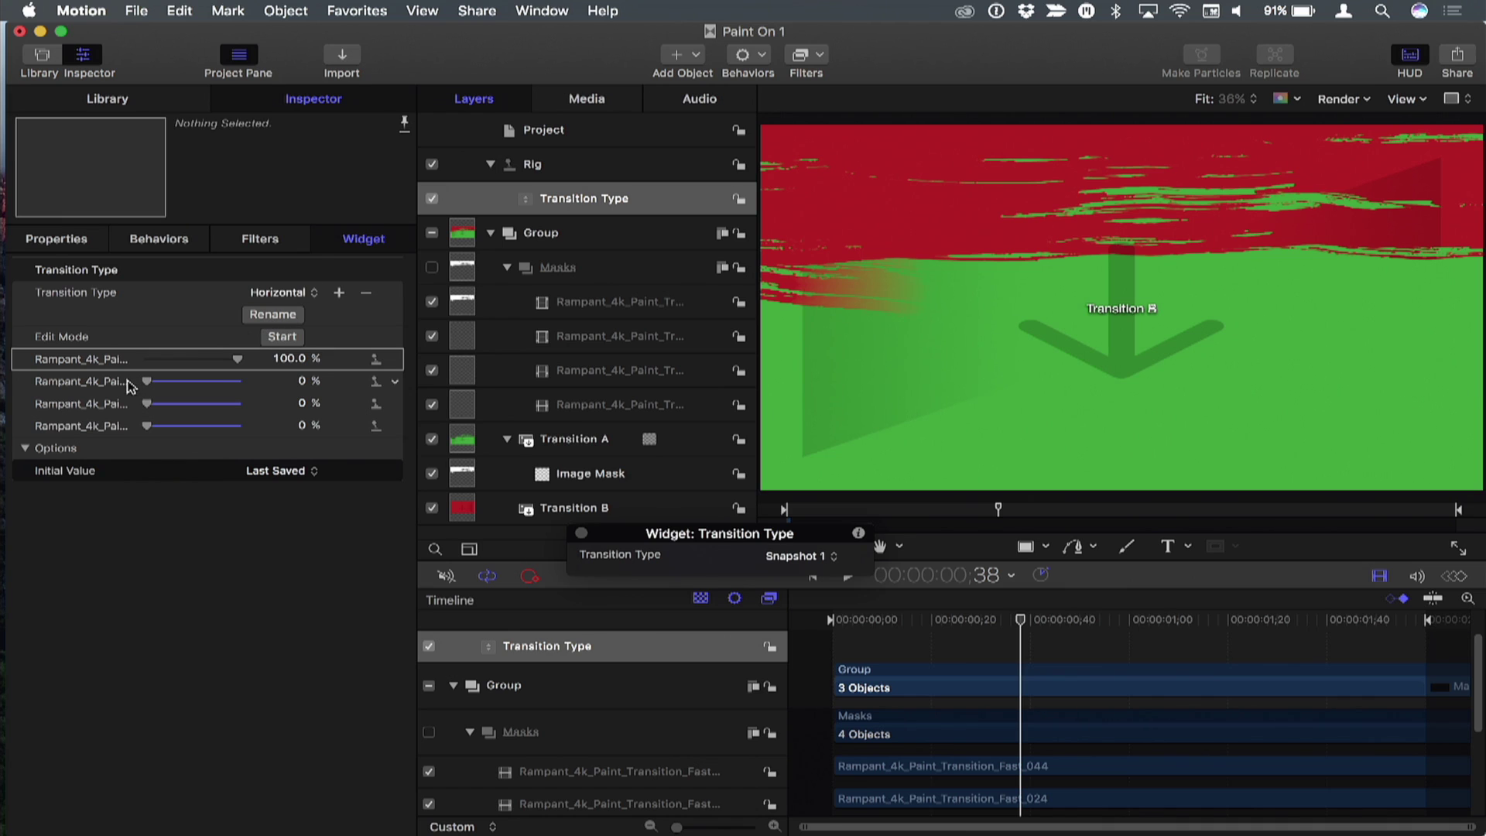
# Step: On Snapshot 2, set the second mask to full opacity and name it 'Center'
pyautogui.click(288, 302)
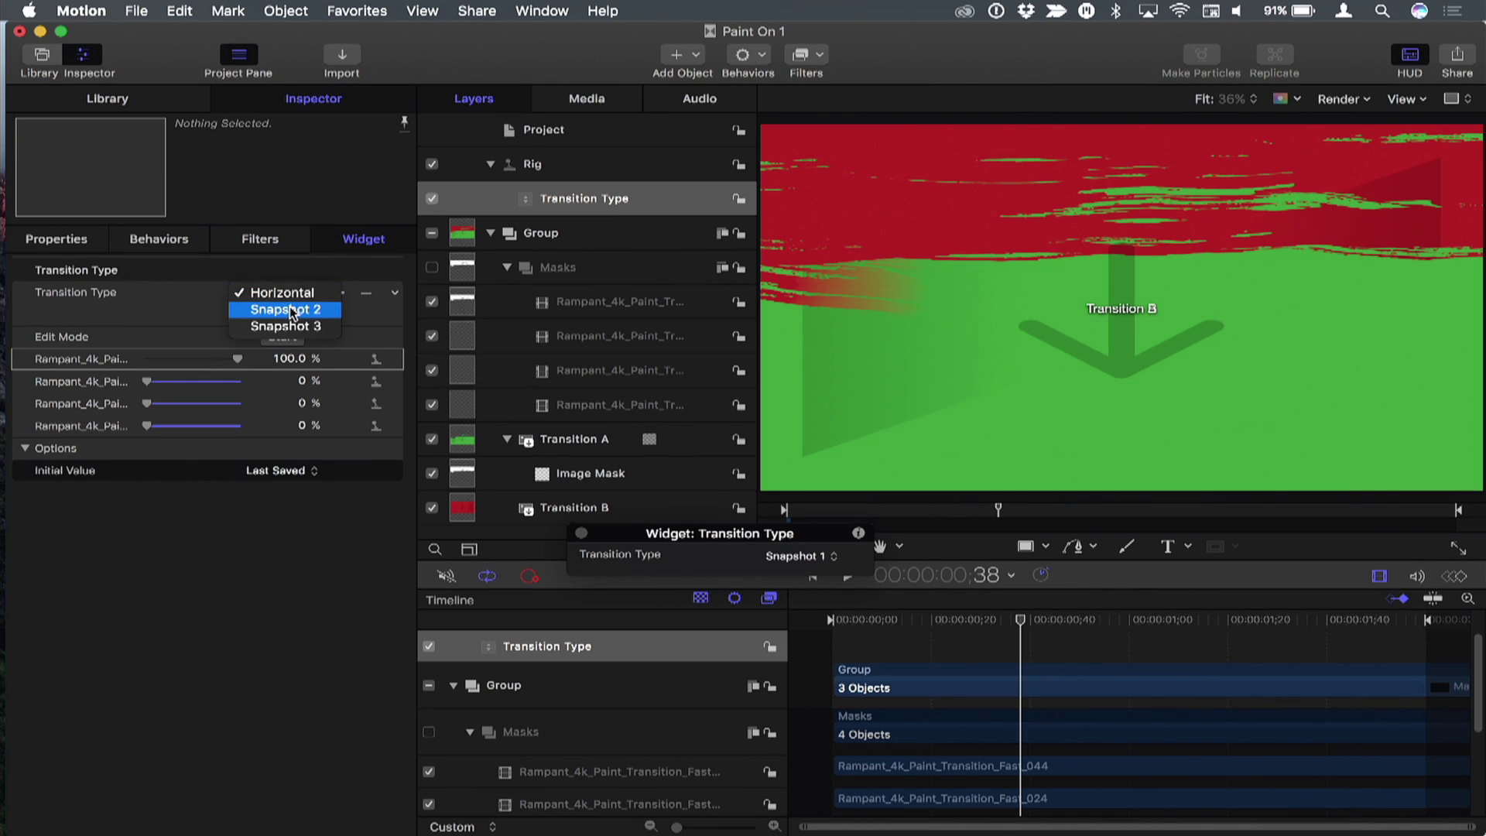
pyautogui.click(292, 312)
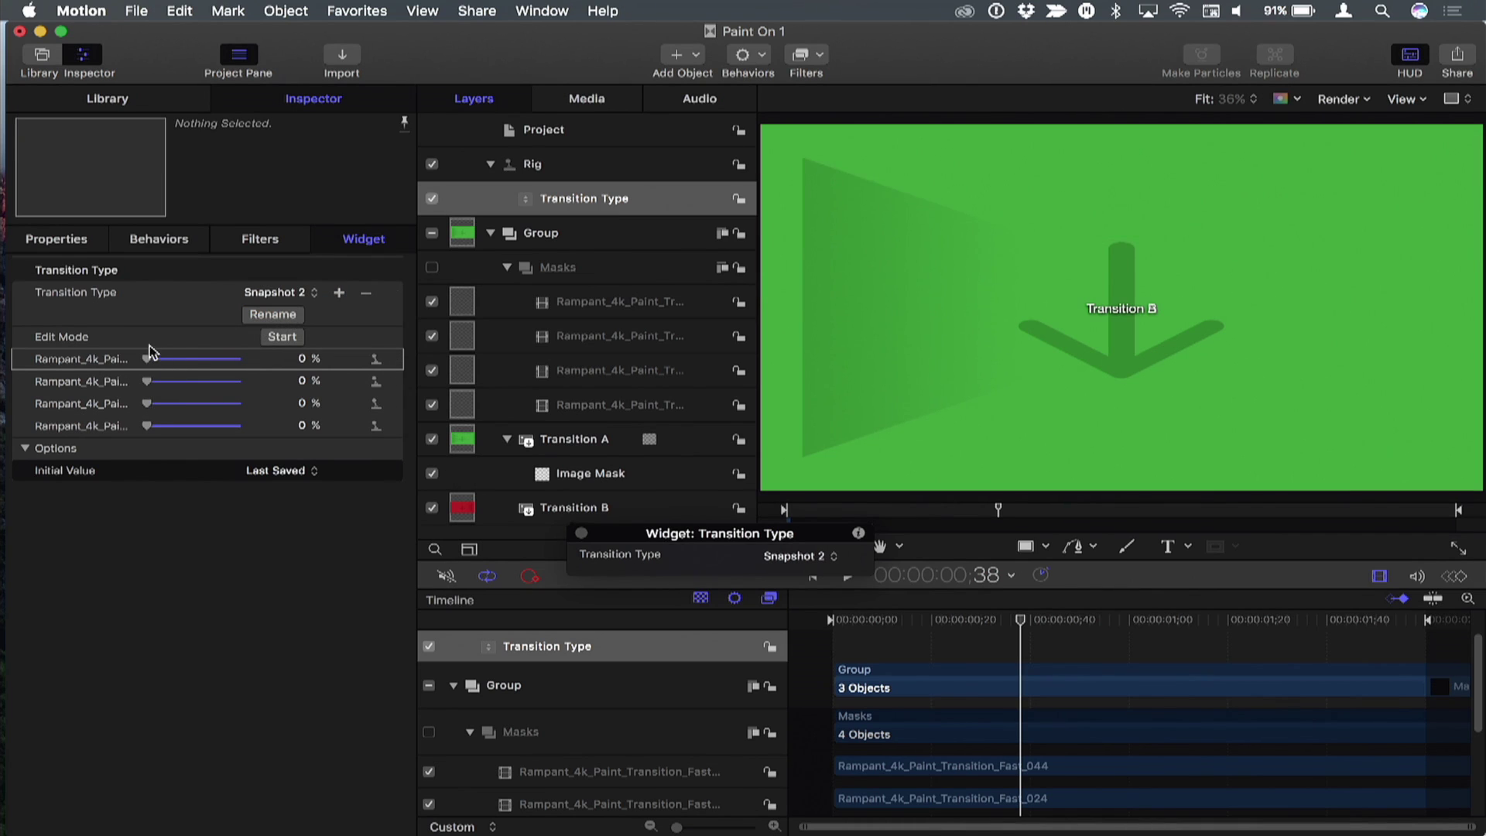
pyautogui.moveTo(148, 381); pyautogui.dragTo(303, 381)
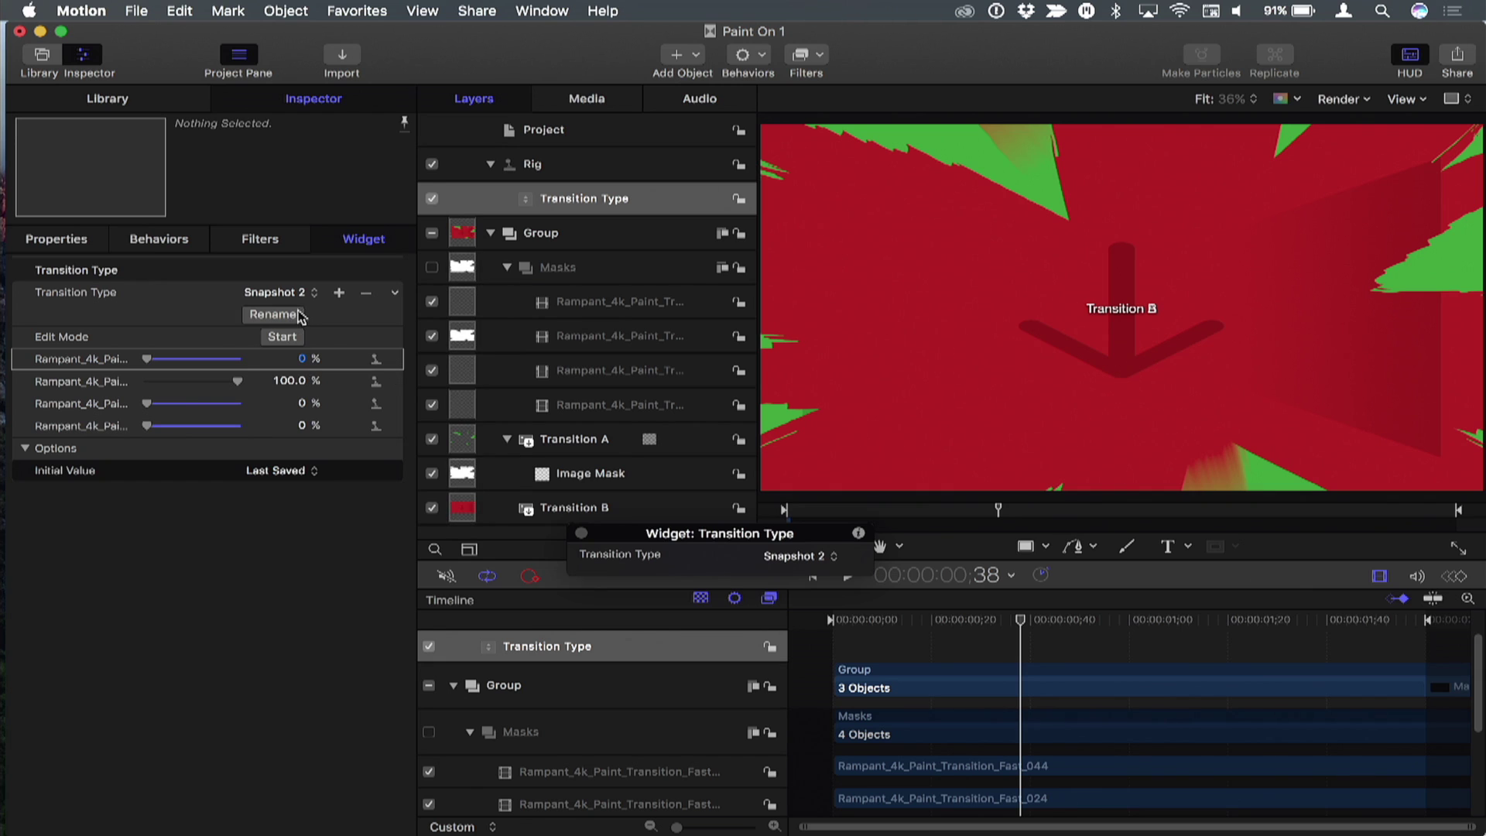
pyautogui.click(273, 315)
pyautogui.write('Centerd')
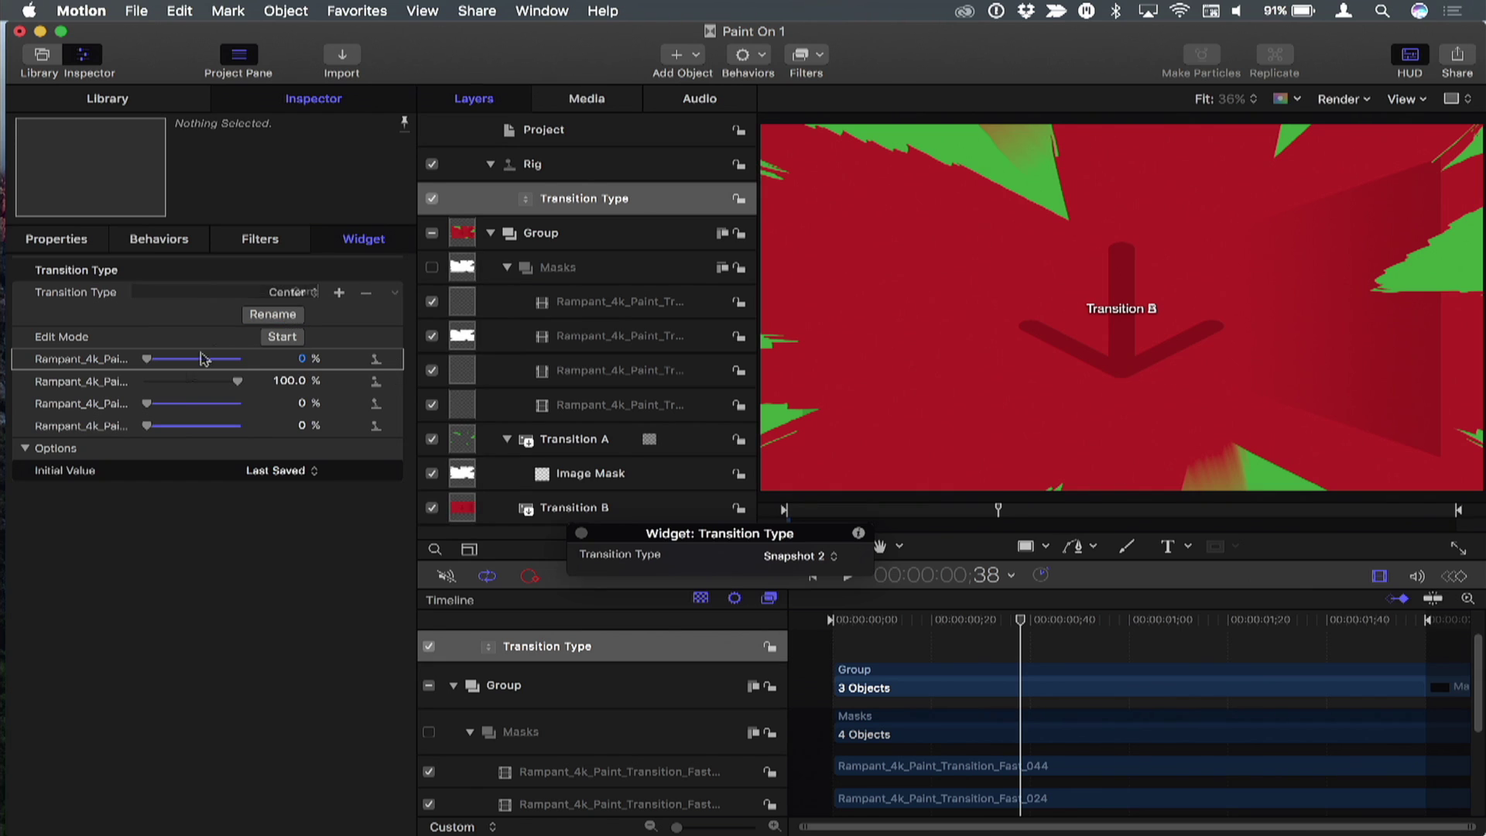
pyautogui.press('Return')
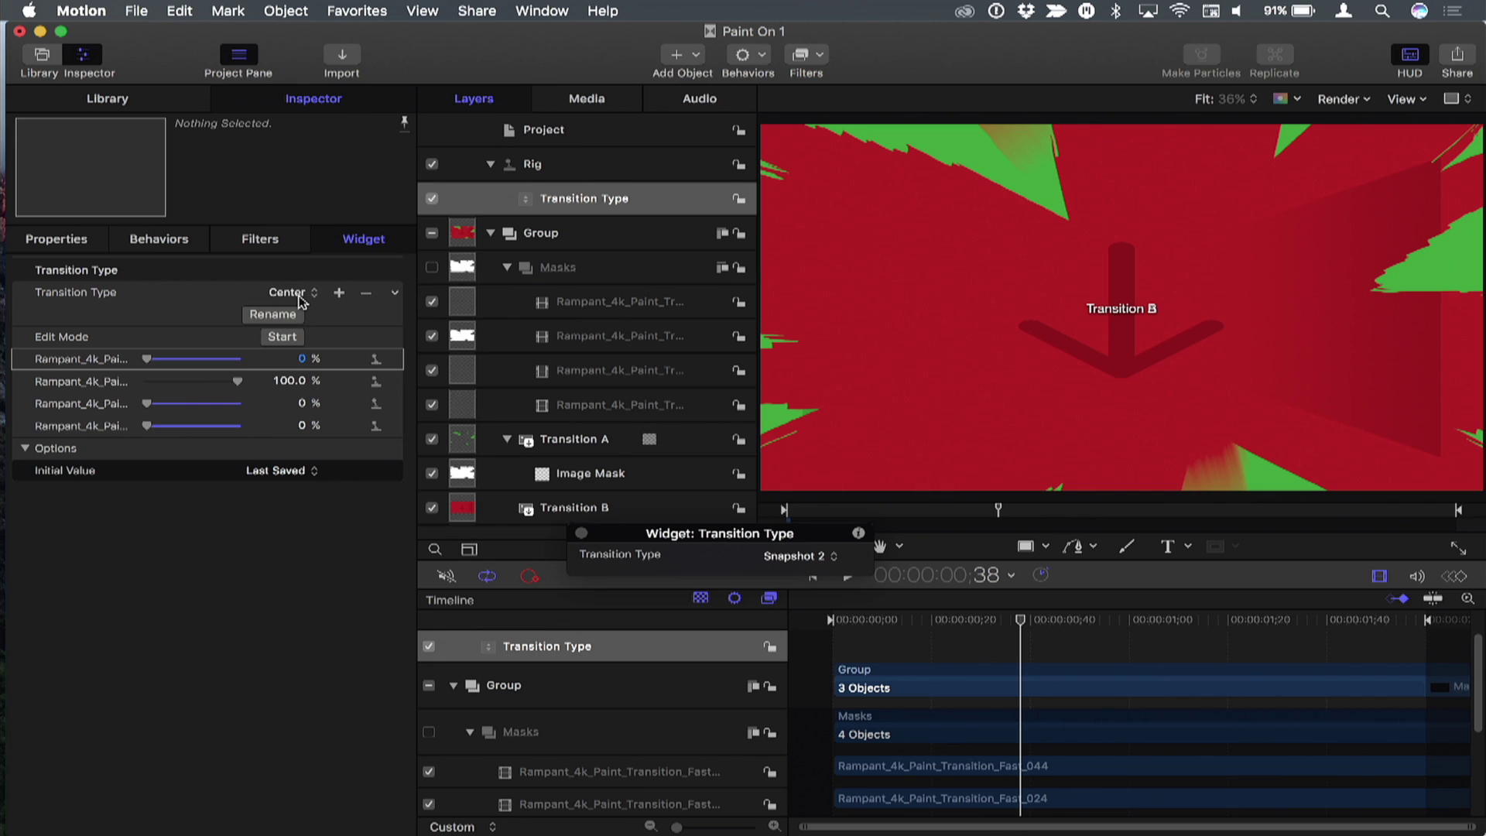
# Step: On Snapshot 3, raise the third mask's opacity and name it 'Up and Down'
pyautogui.click(300, 300)
pyautogui.click(302, 309)
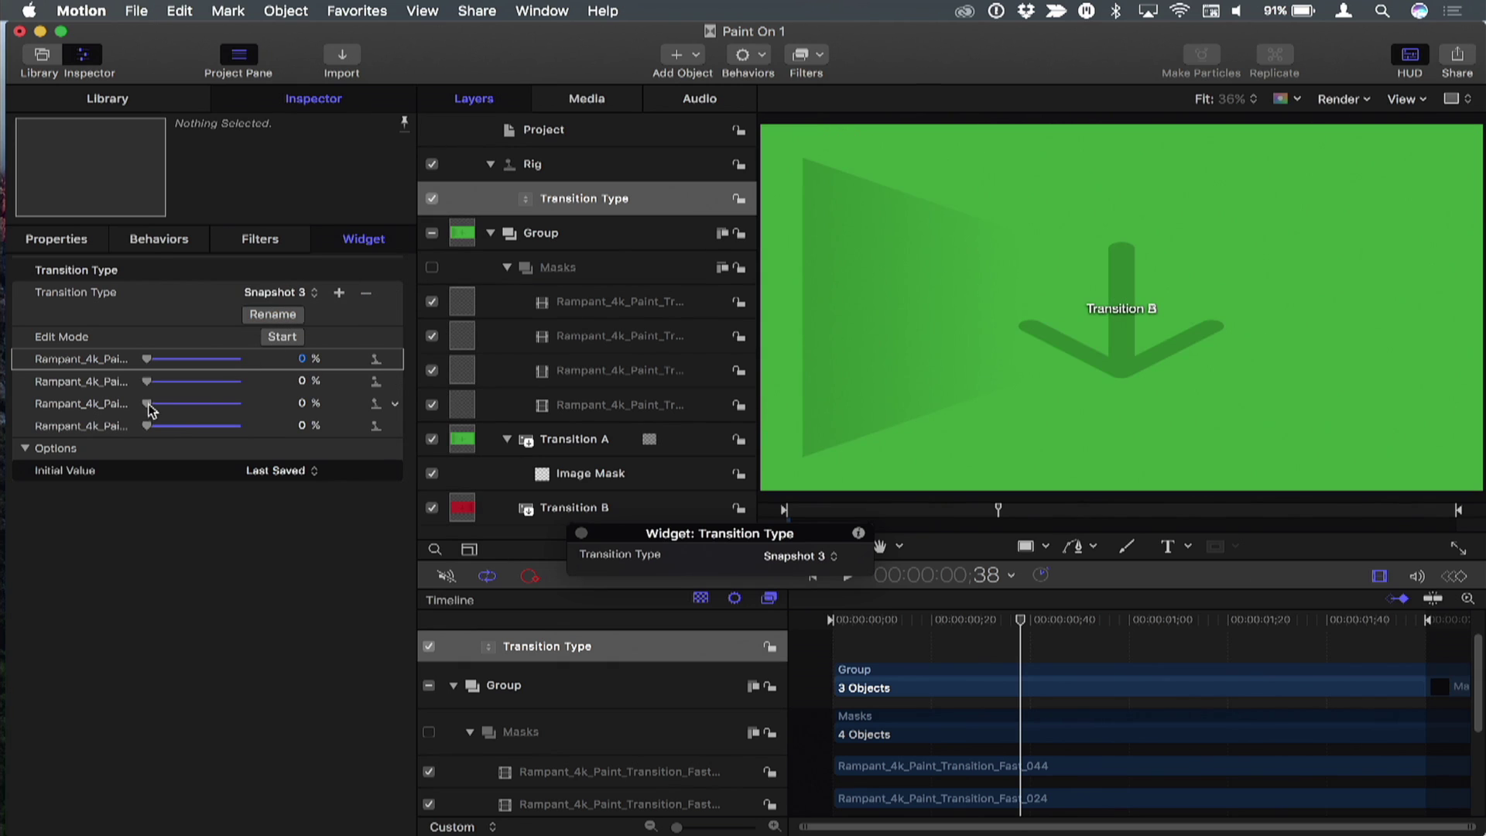
pyautogui.moveTo(151, 408); pyautogui.dragTo(240, 405)
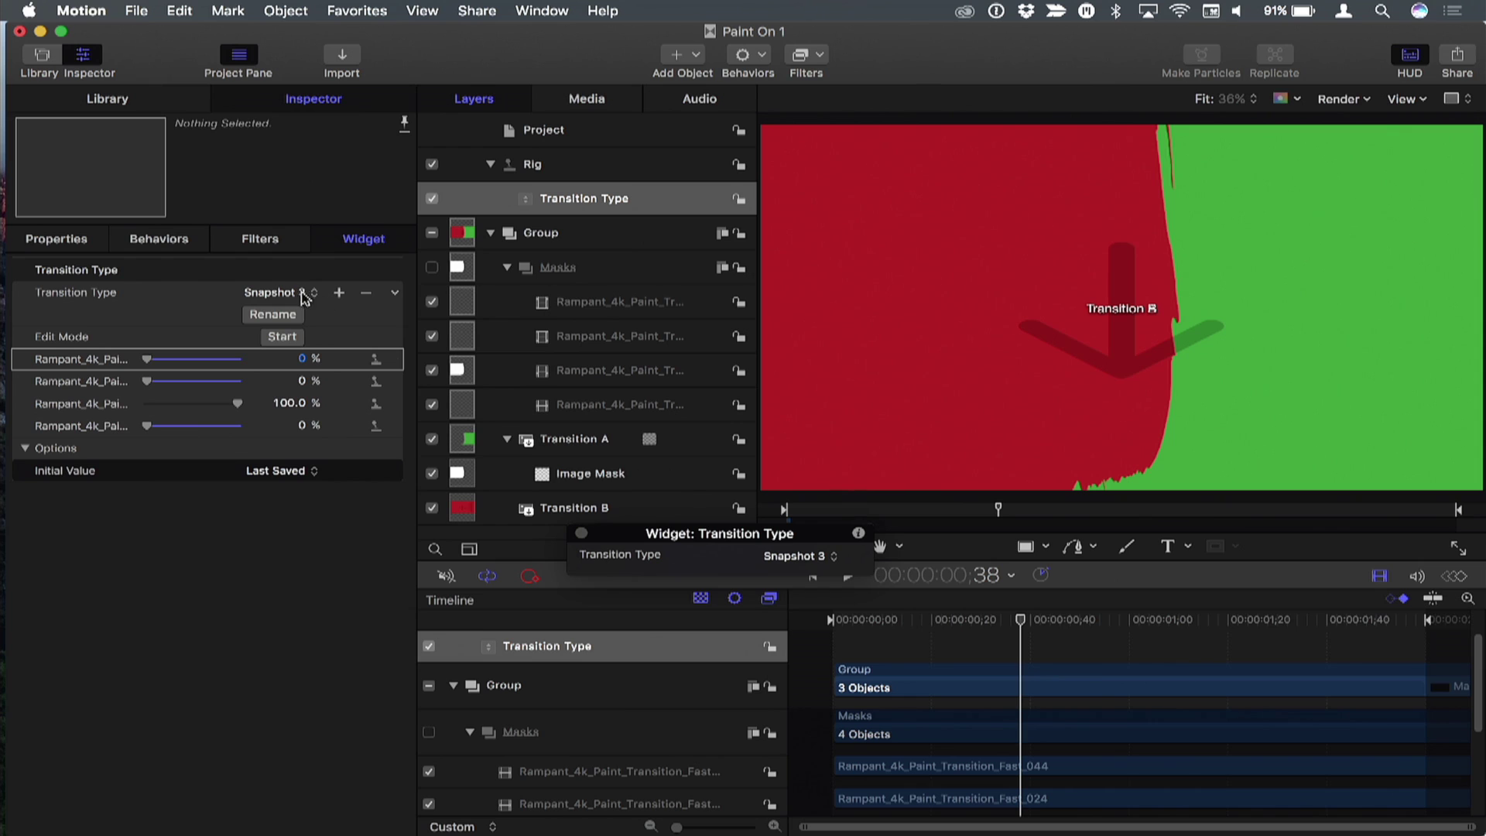
pyautogui.click(273, 315)
pyautogui.write('Up')
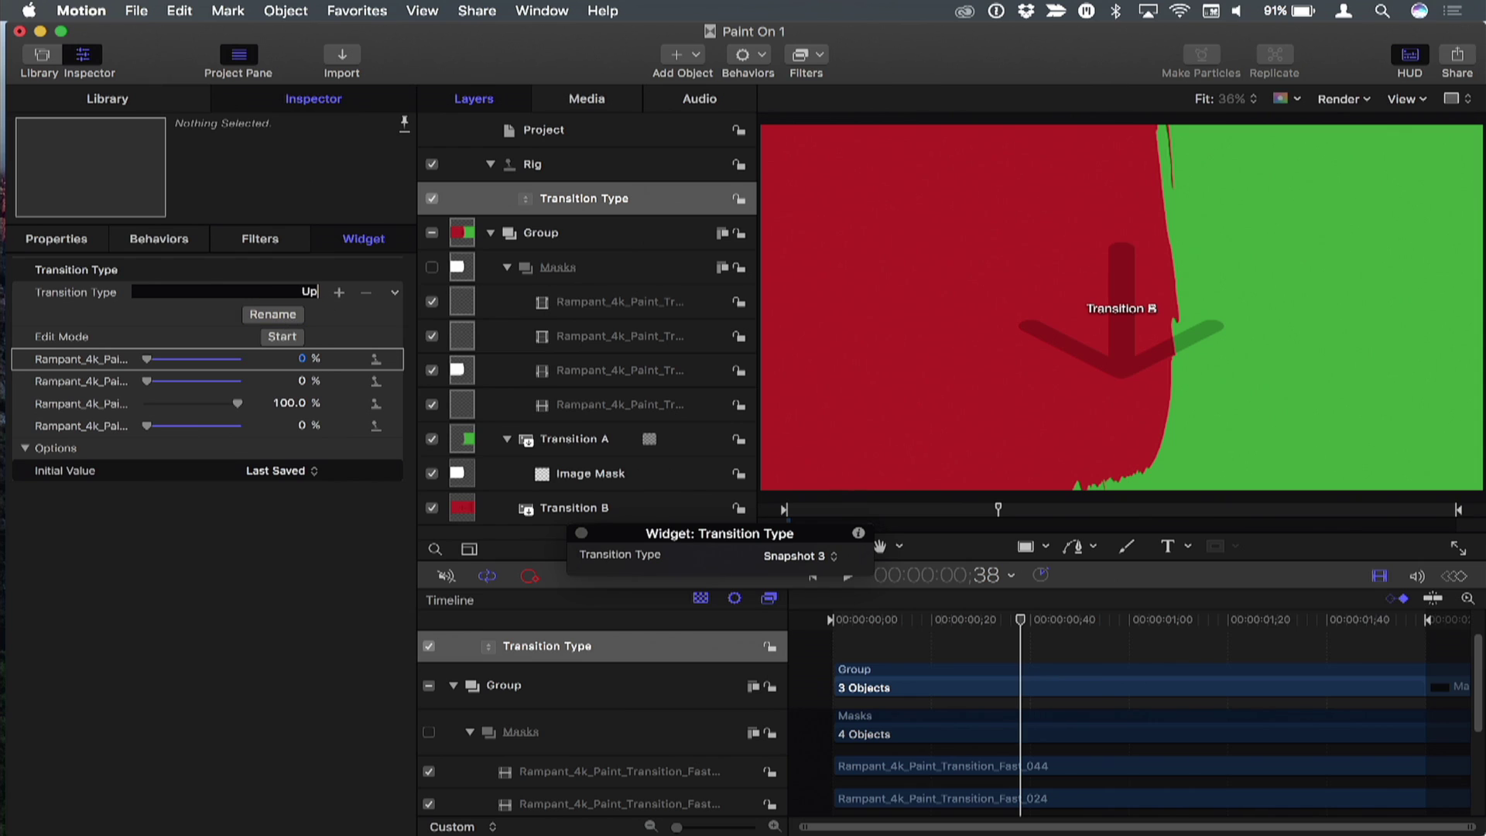
pyautogui.write(' and Down')
pyautogui.press('Return')
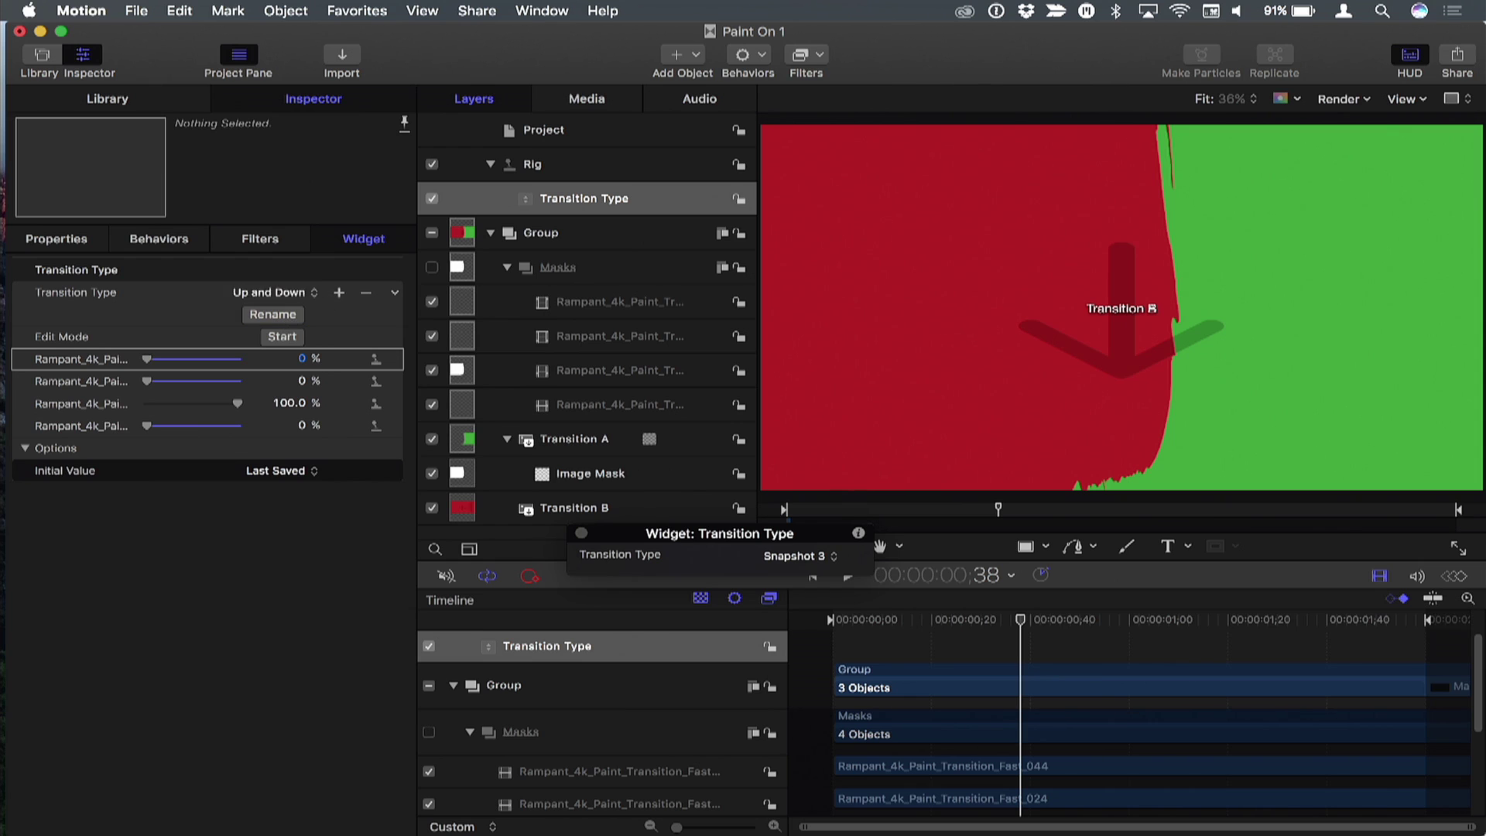
pyautogui.click(299, 294)
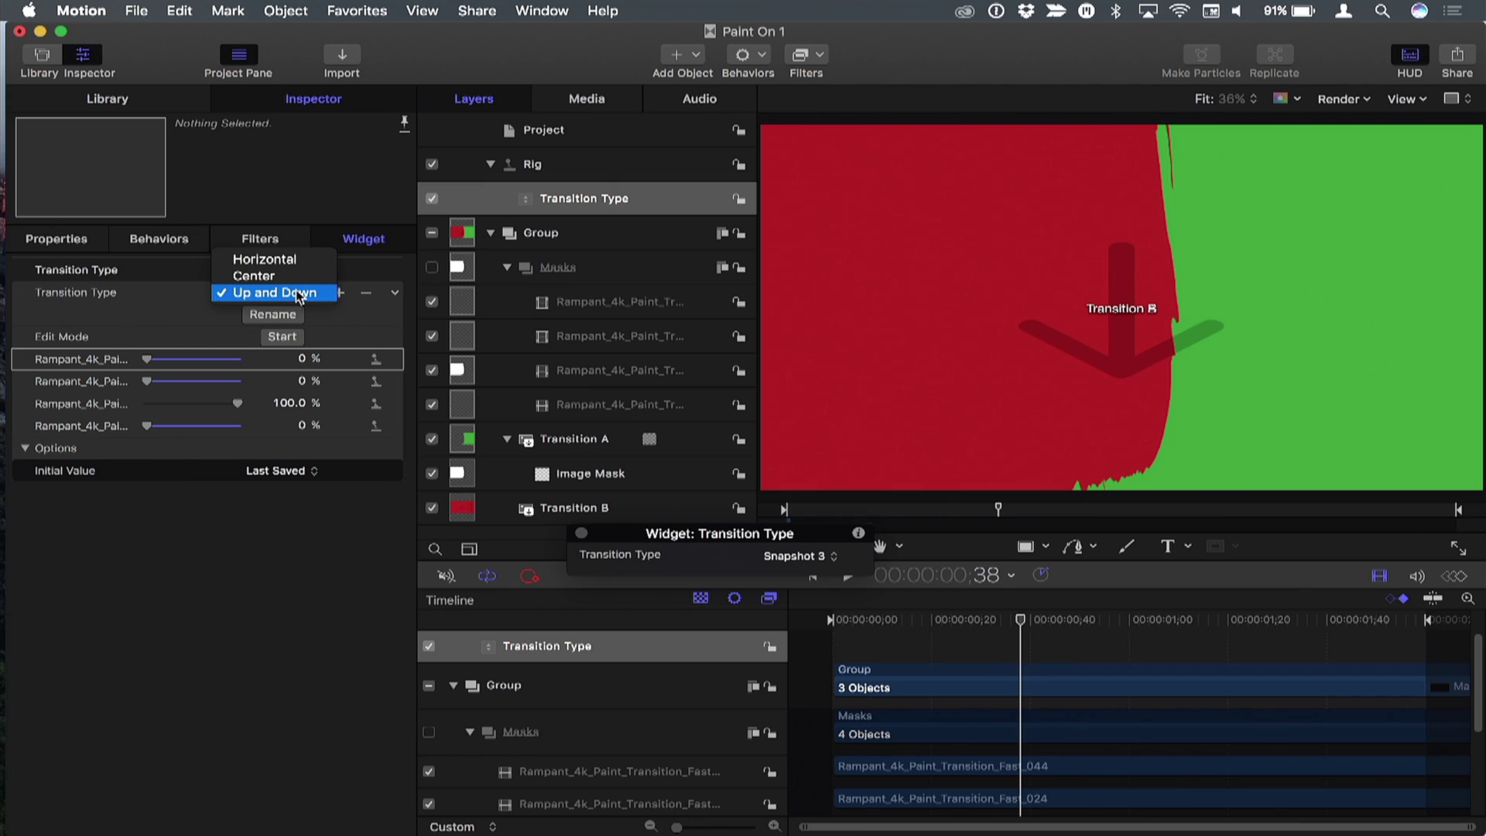
pyautogui.click(299, 295)
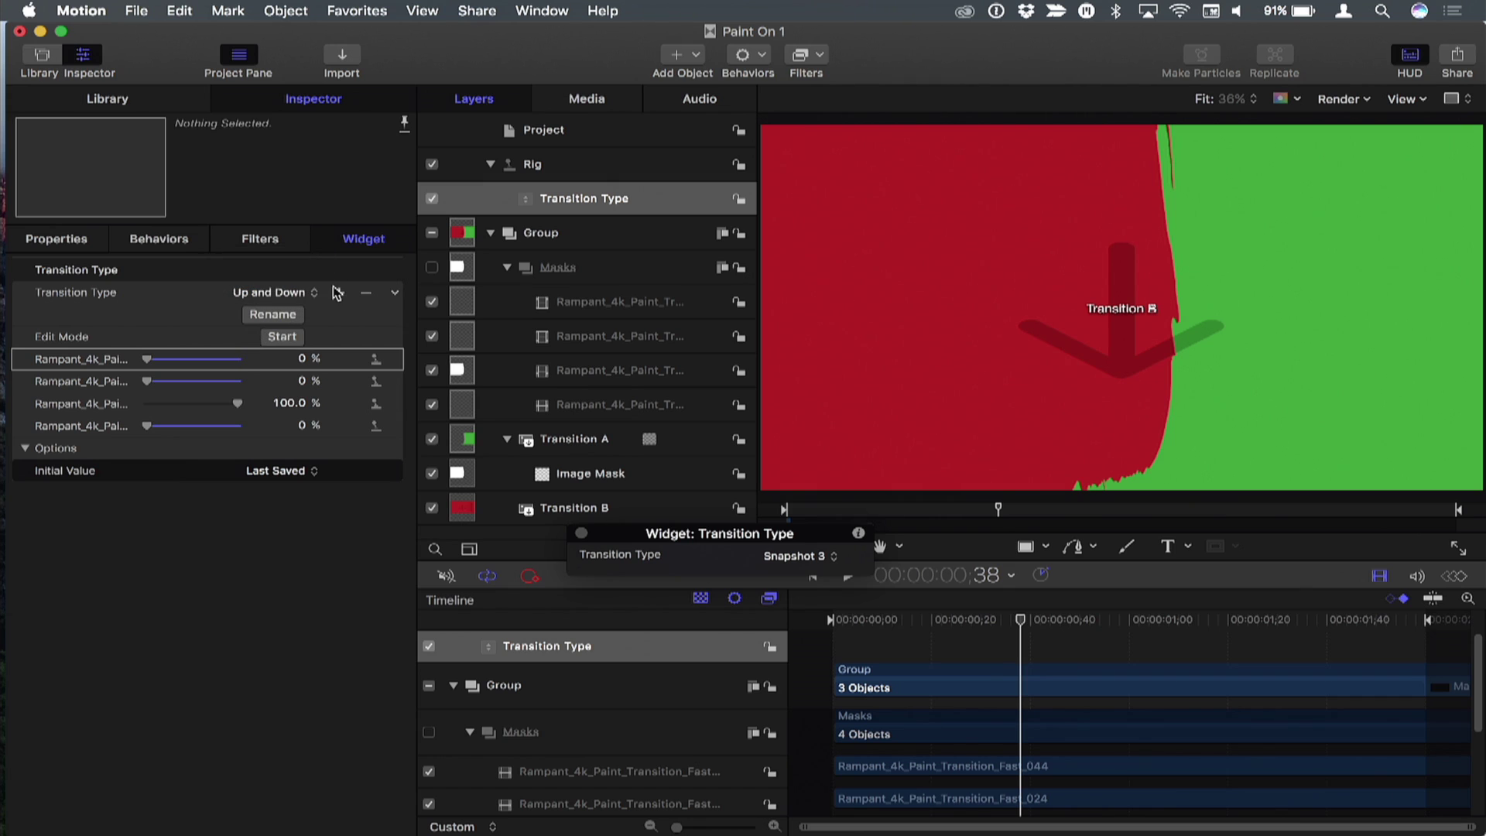
# Step: Add a fourth snapshot, turn the third mask down to 0%, and name it 'Sideways'
pyautogui.click(335, 292)
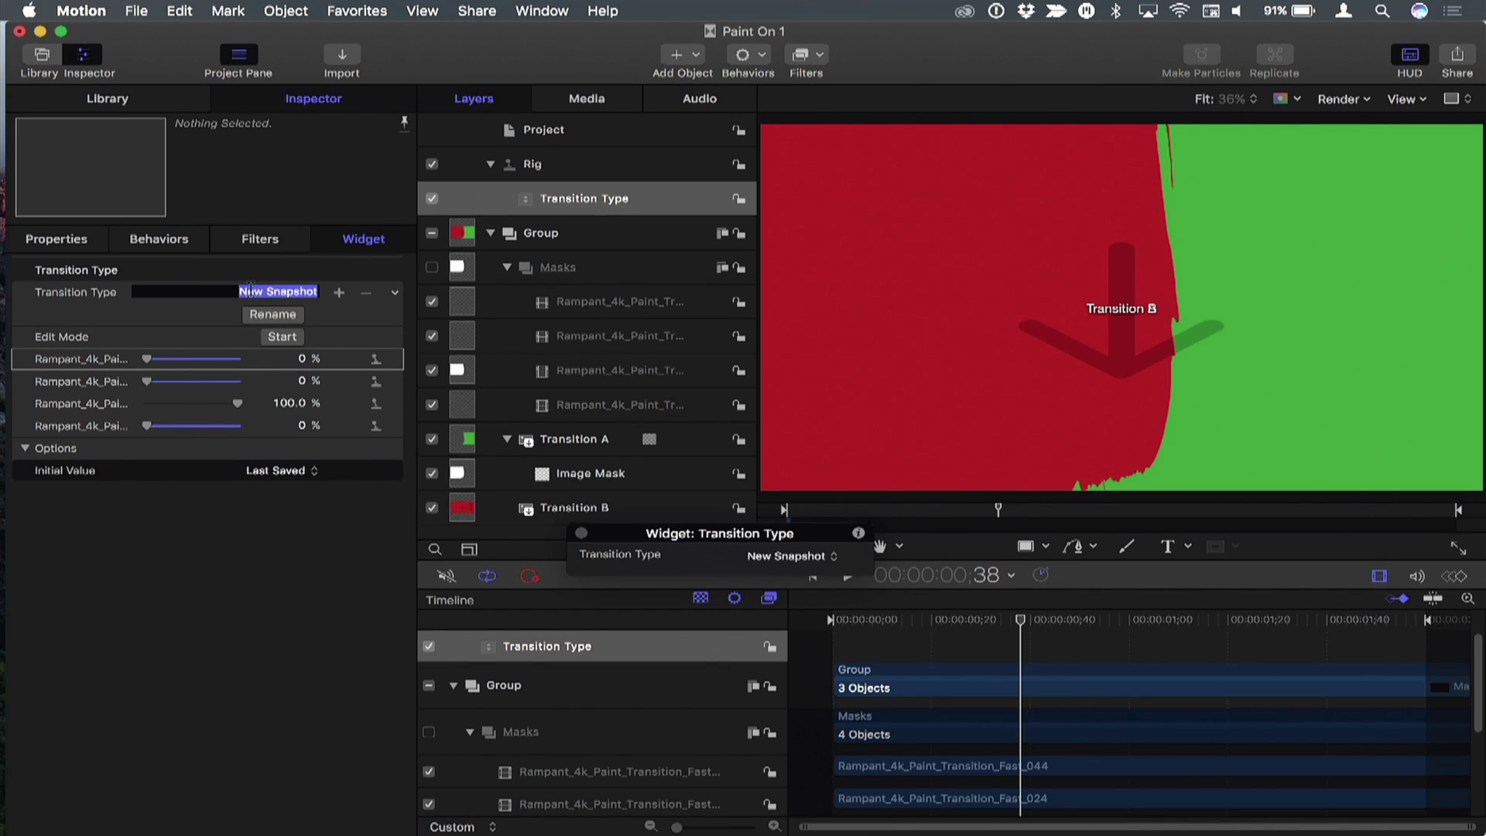
pyautogui.press('Return')
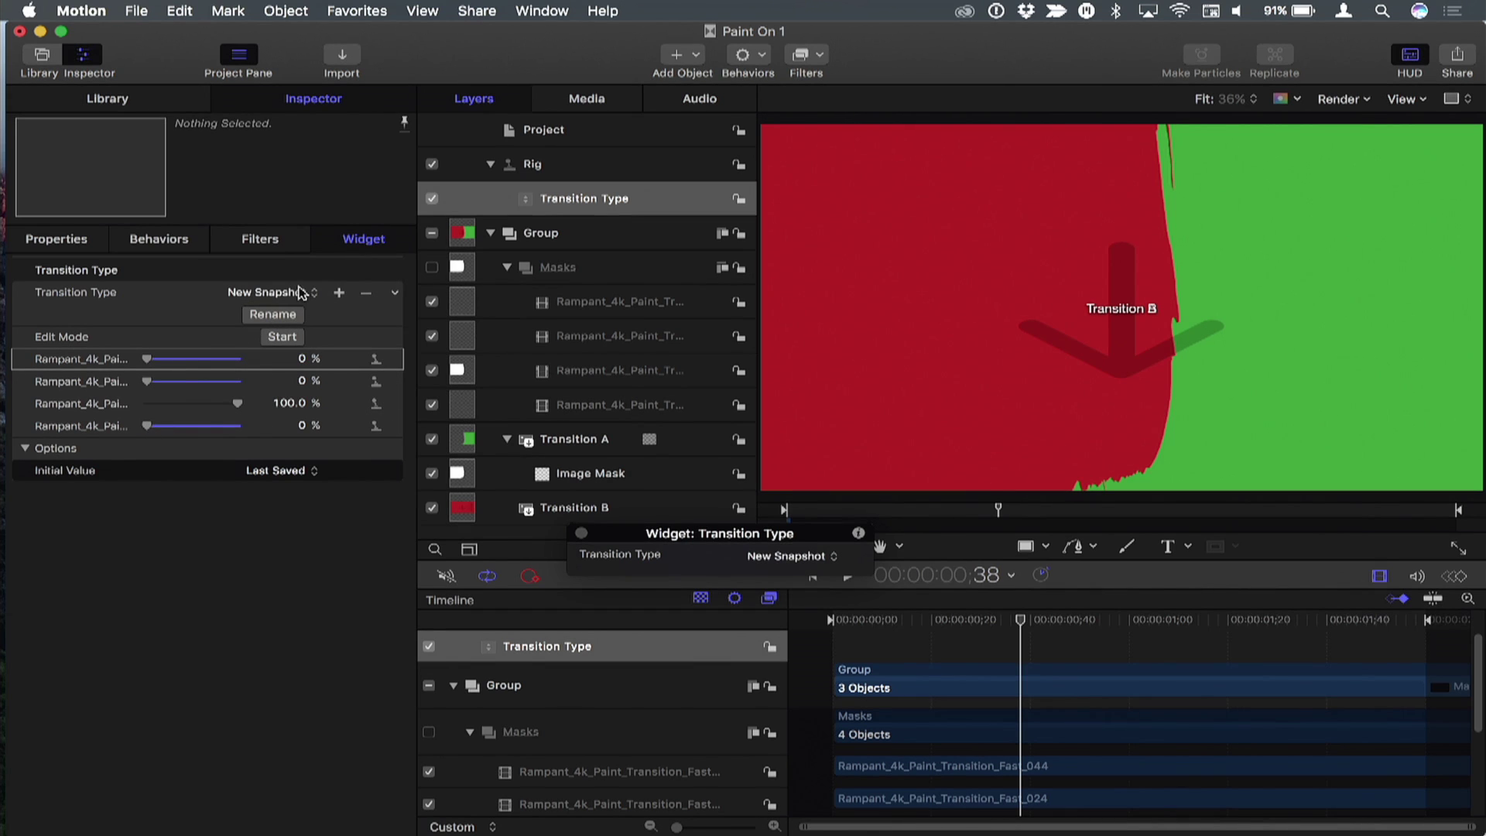
pyautogui.click(294, 301)
pyautogui.click(294, 300)
pyautogui.moveTo(208, 403); pyautogui.dragTo(237, 426)
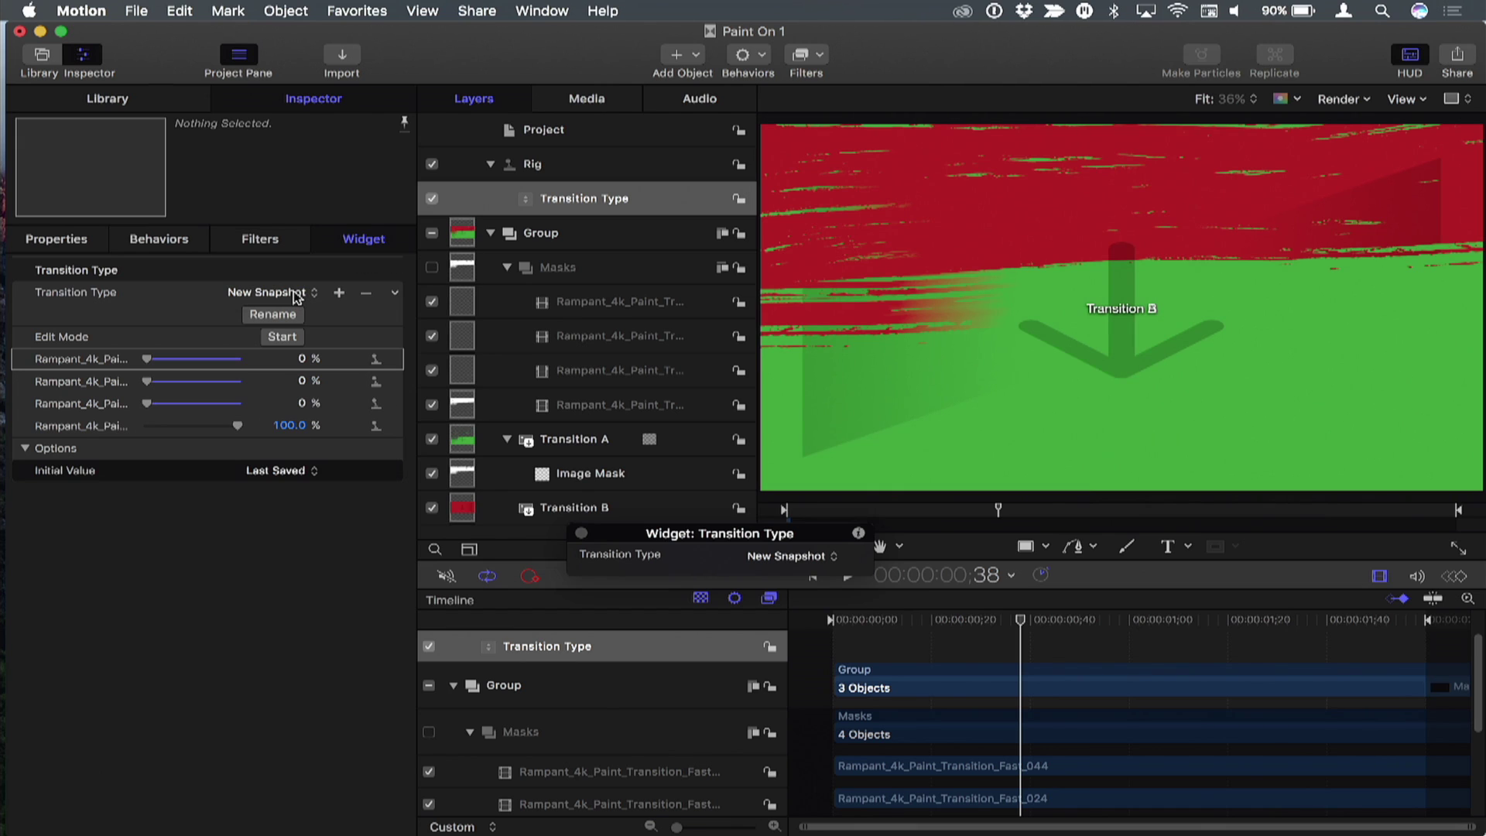
pyautogui.moveTo(894, 515)
pyautogui.mouseDown()
pyautogui.moveTo(829, 514)
pyautogui.moveTo(1060, 509)
pyautogui.mouseUp()
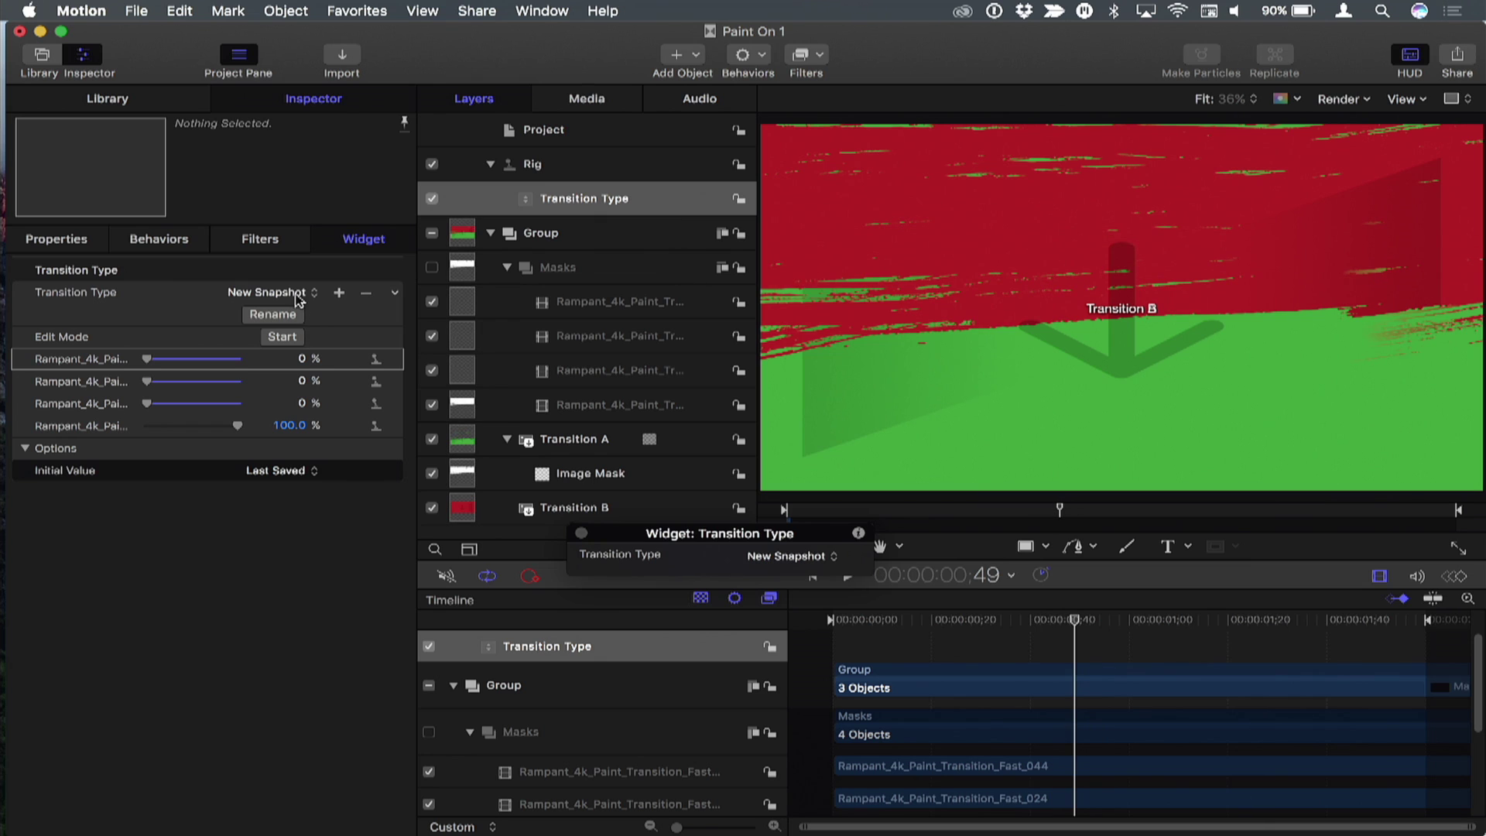
pyautogui.click(275, 314)
pyautogui.write('Side')
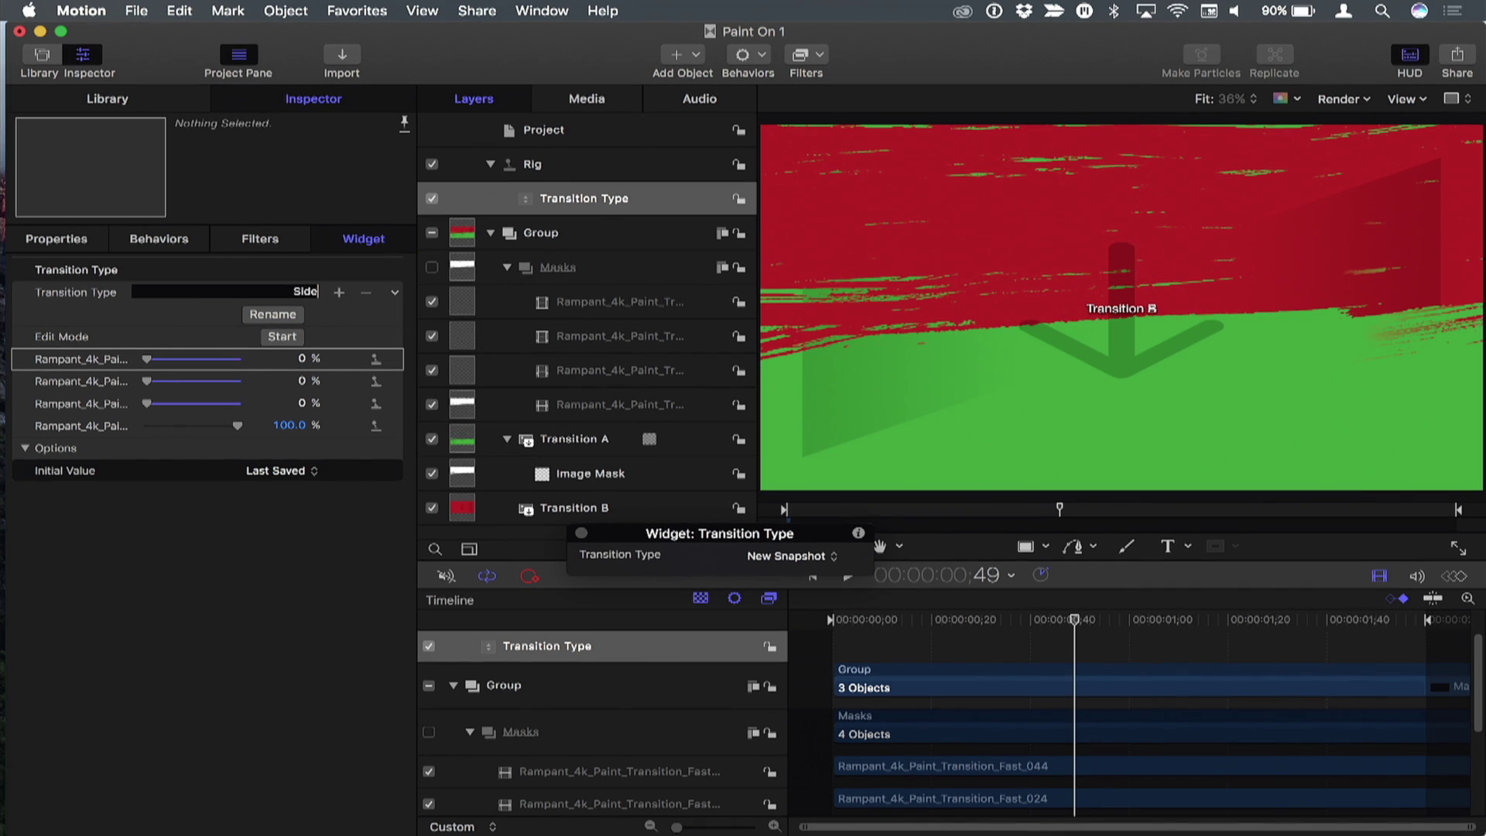
pyautogui.write('ways')
pyautogui.press('Return')
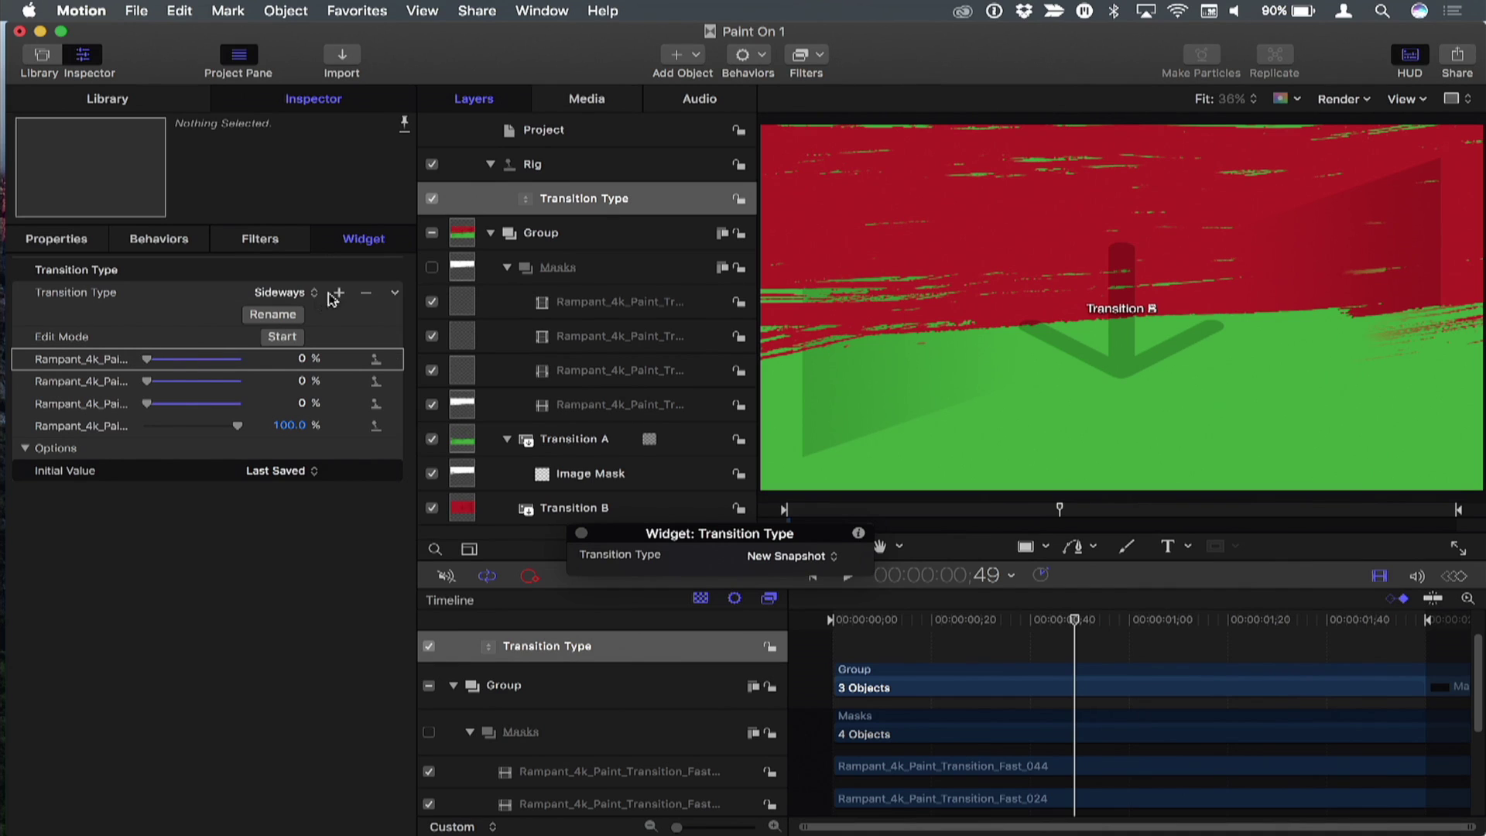
# Step: Cycle Transition Type through Horizontal and Center, ending on Up and Down
pyautogui.click(287, 293)
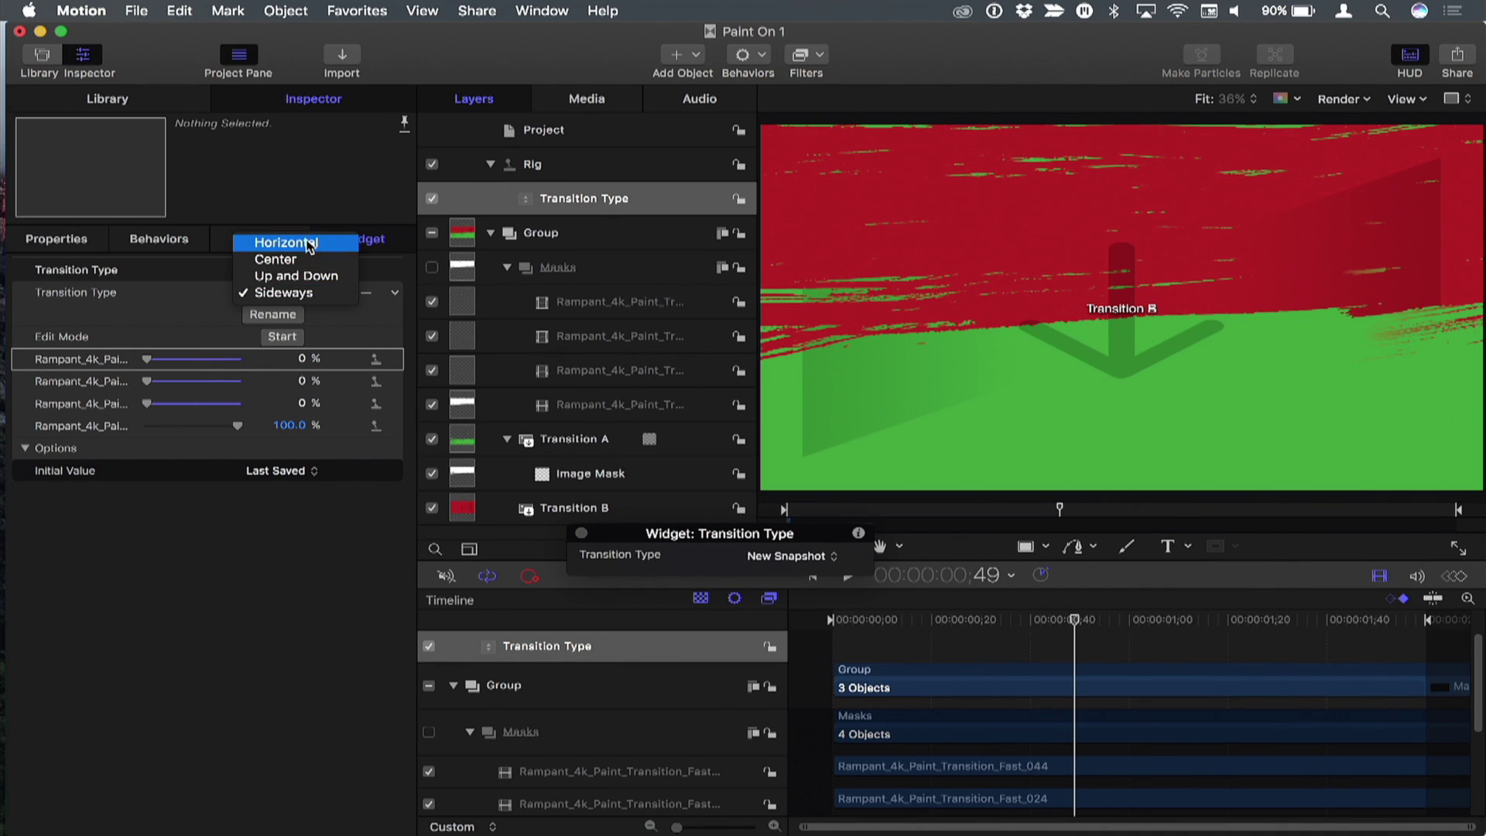
pyautogui.click(310, 243)
pyautogui.click(295, 294)
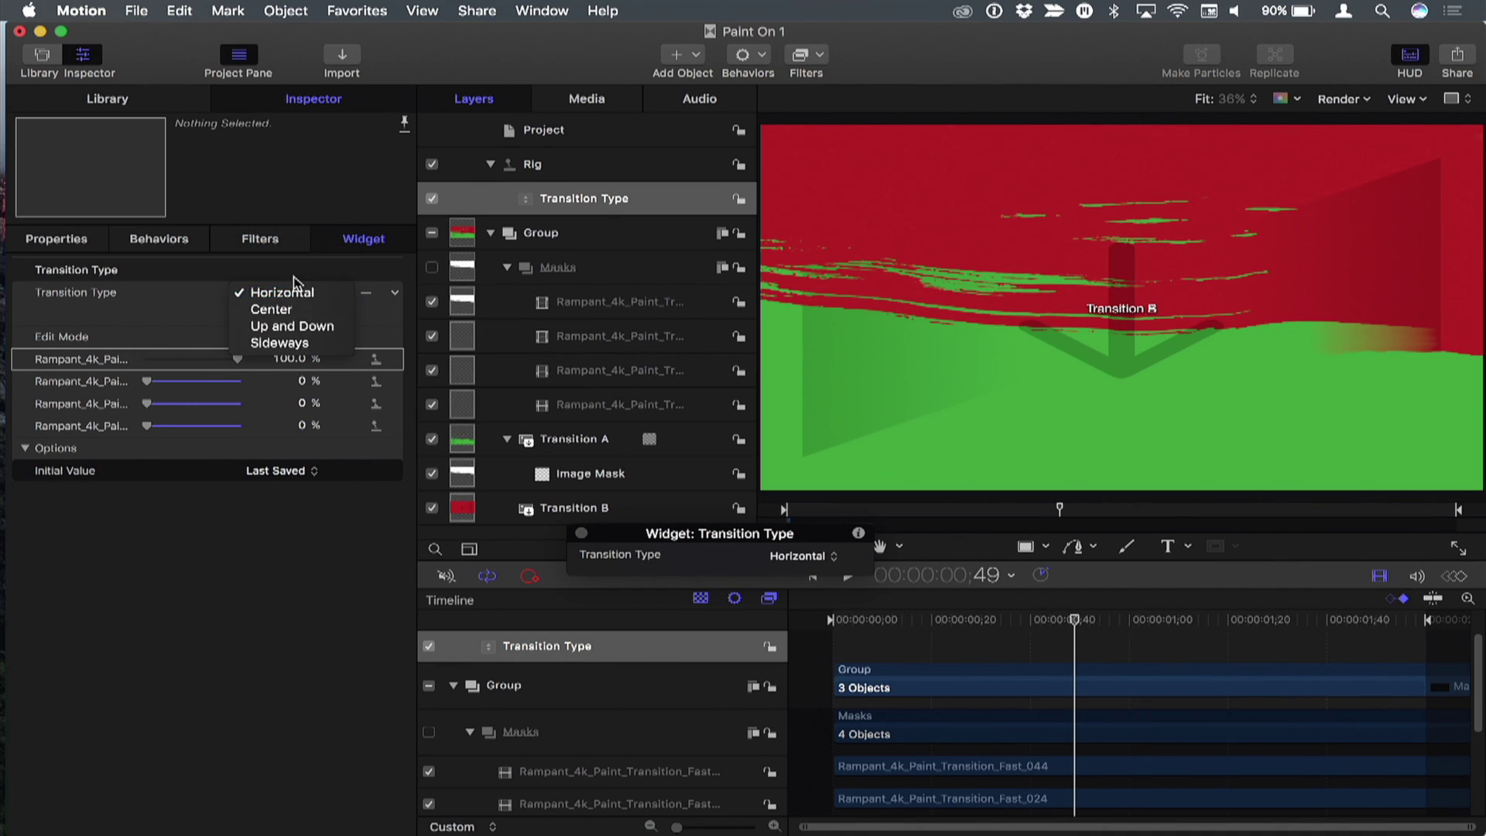
pyautogui.click(298, 308)
pyautogui.click(299, 297)
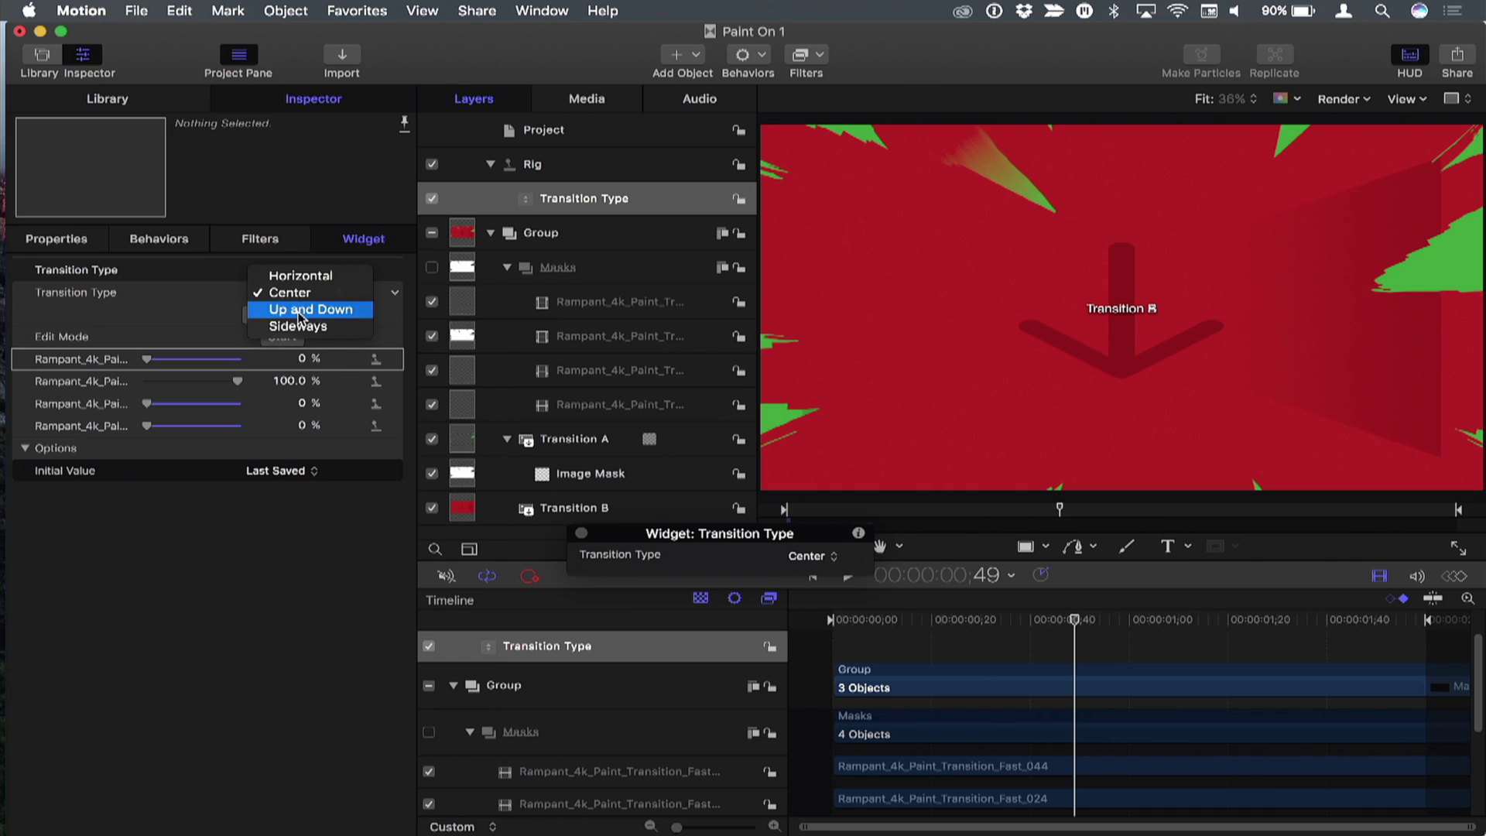
pyautogui.click(298, 309)
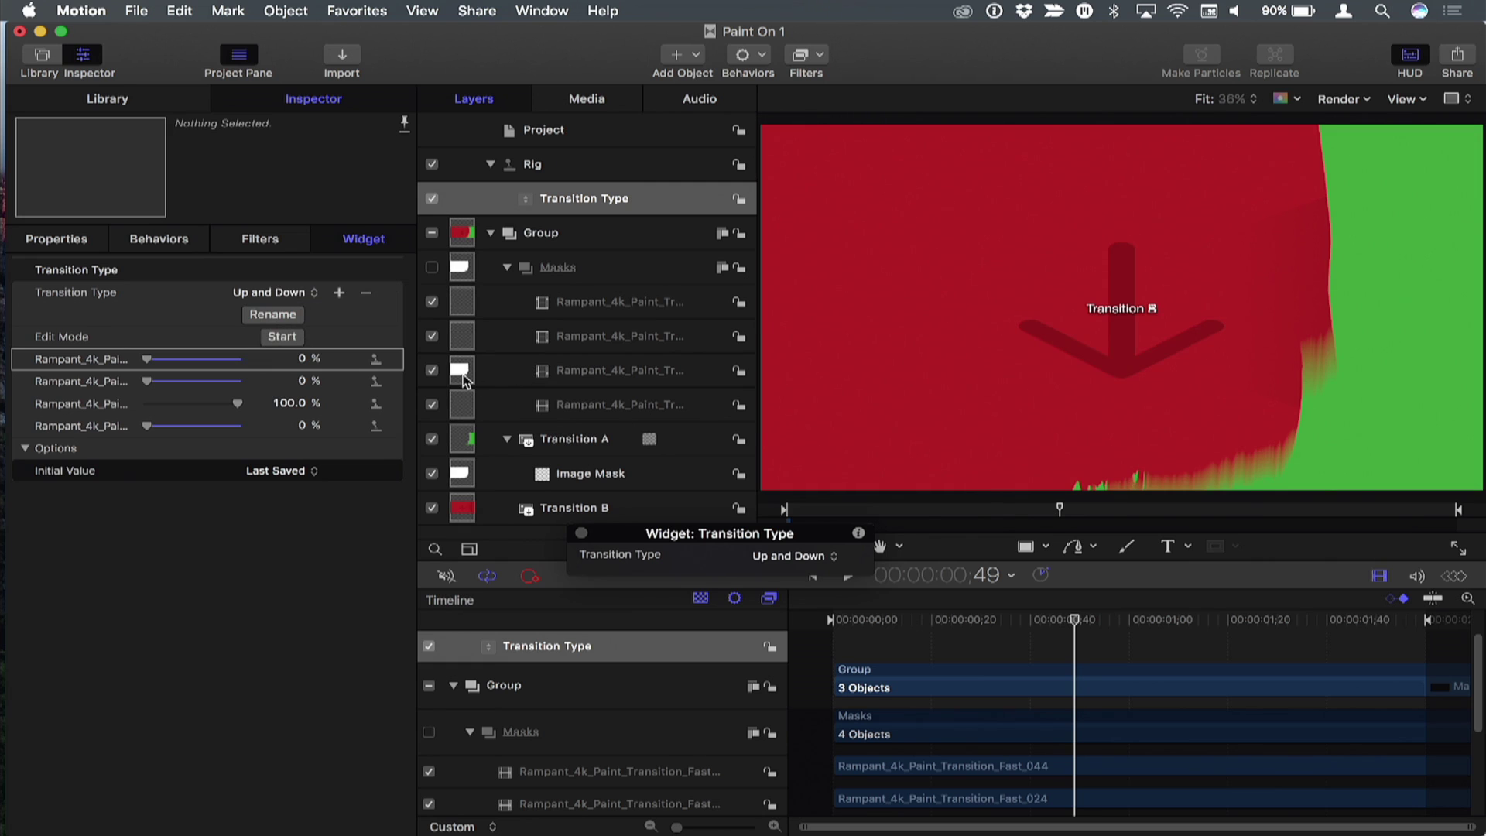
# Step: Publish the Transition Type parameter and check it in the Project's published parameters
pyautogui.rightClick(72, 300)
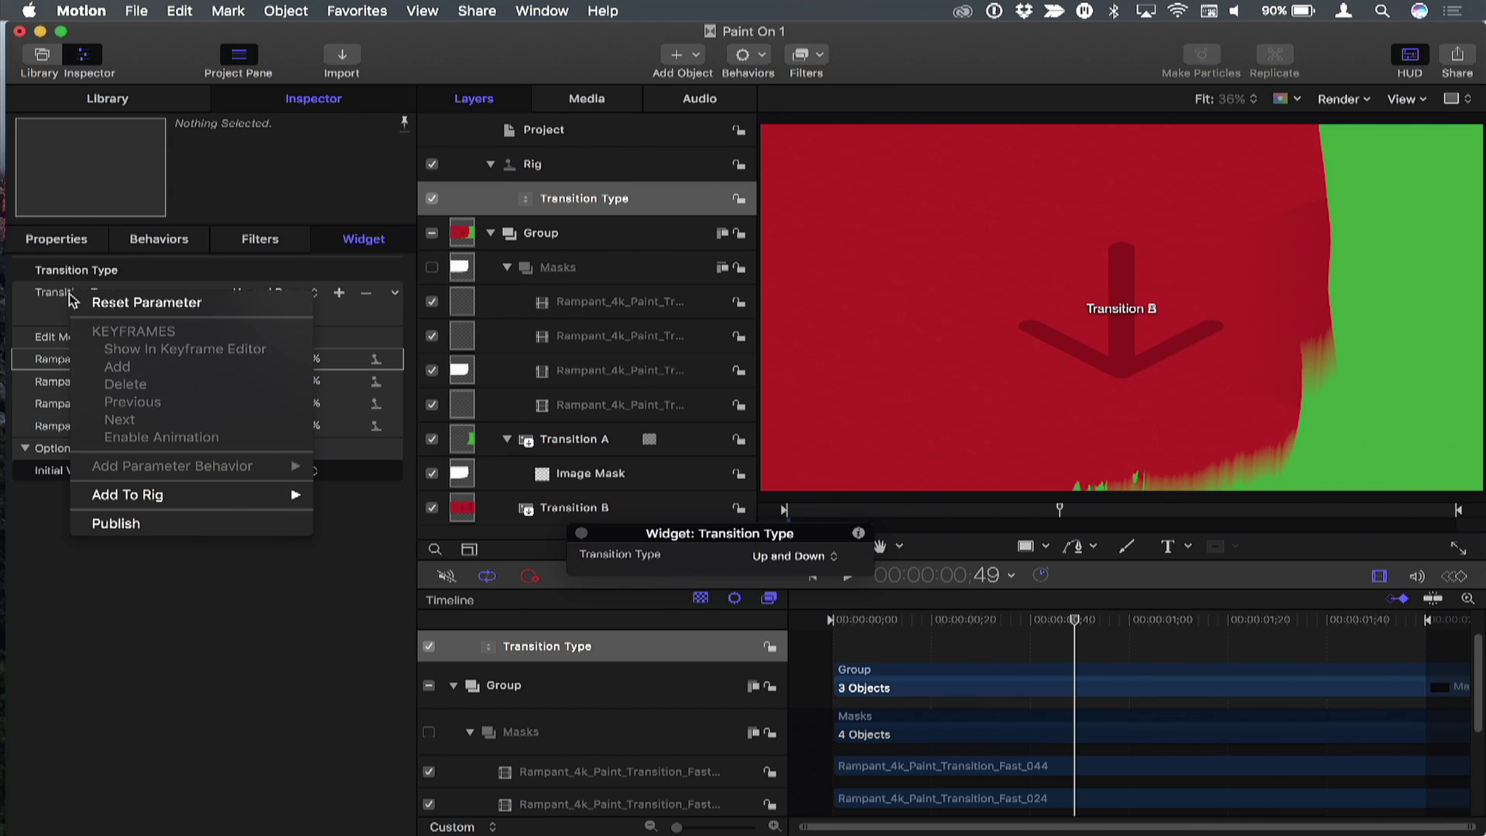
pyautogui.click(116, 524)
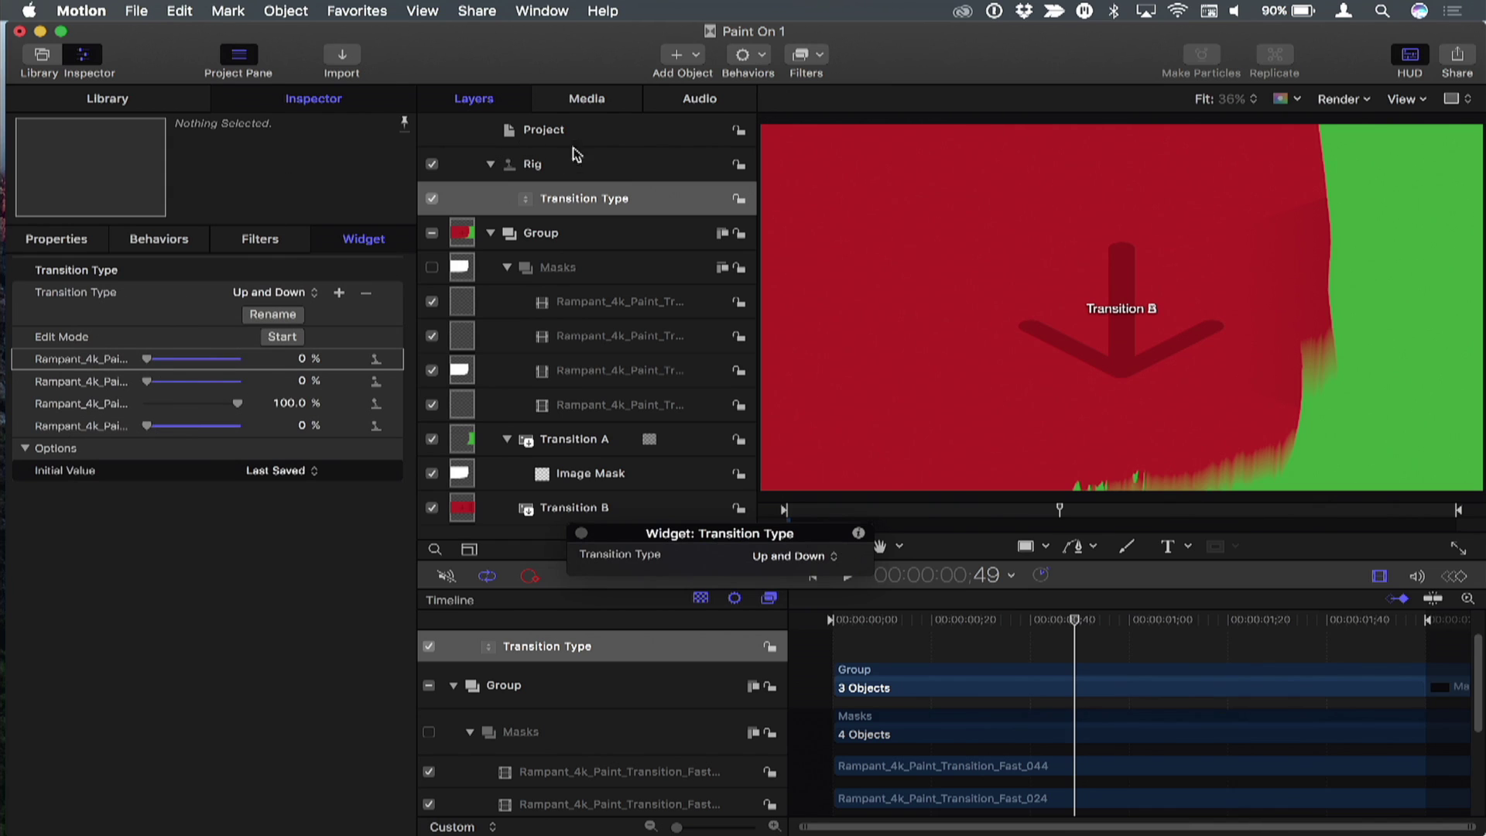
pyautogui.click(597, 133)
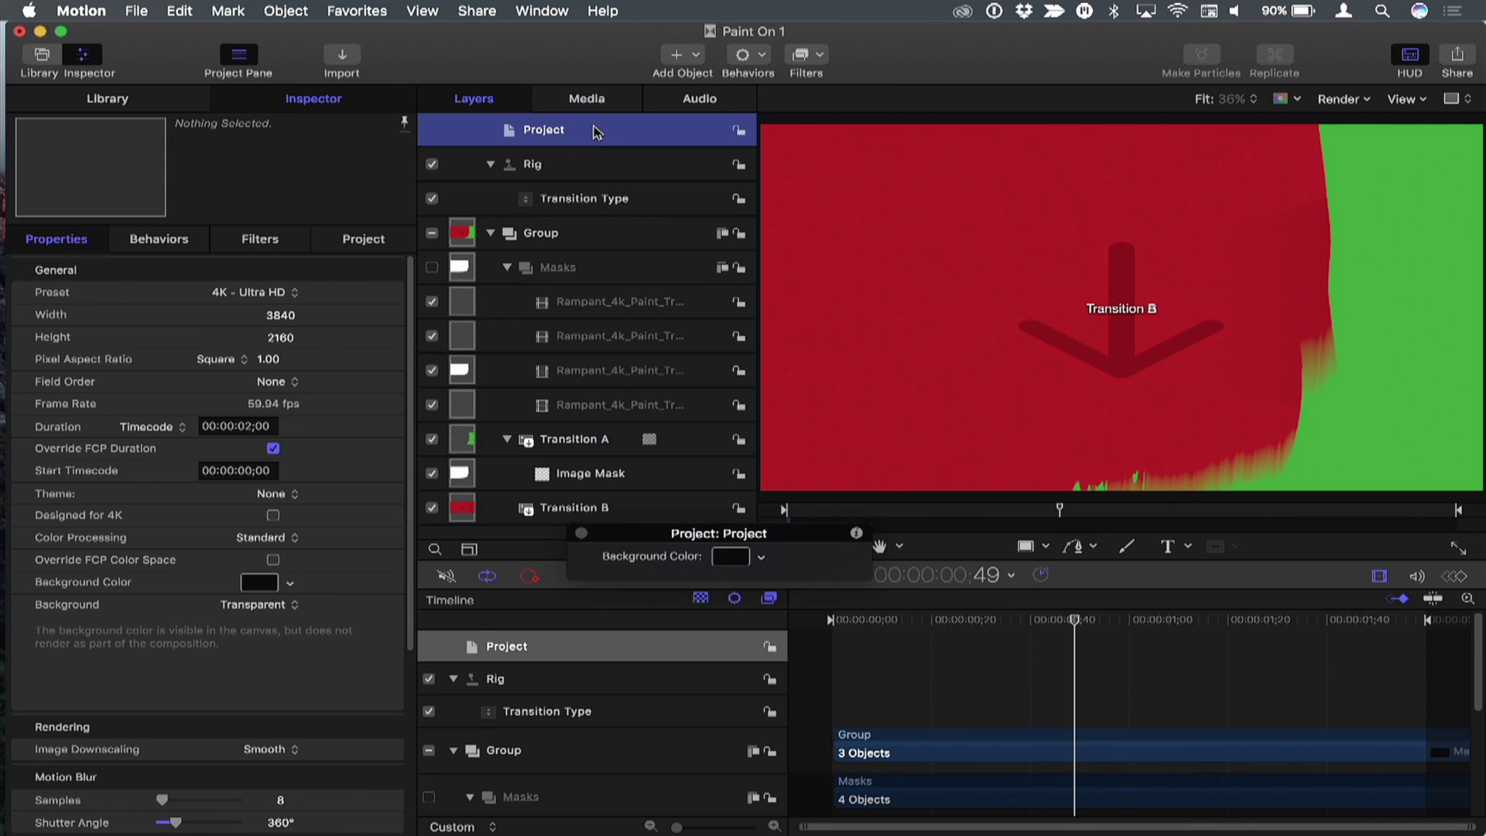
pyautogui.click(364, 240)
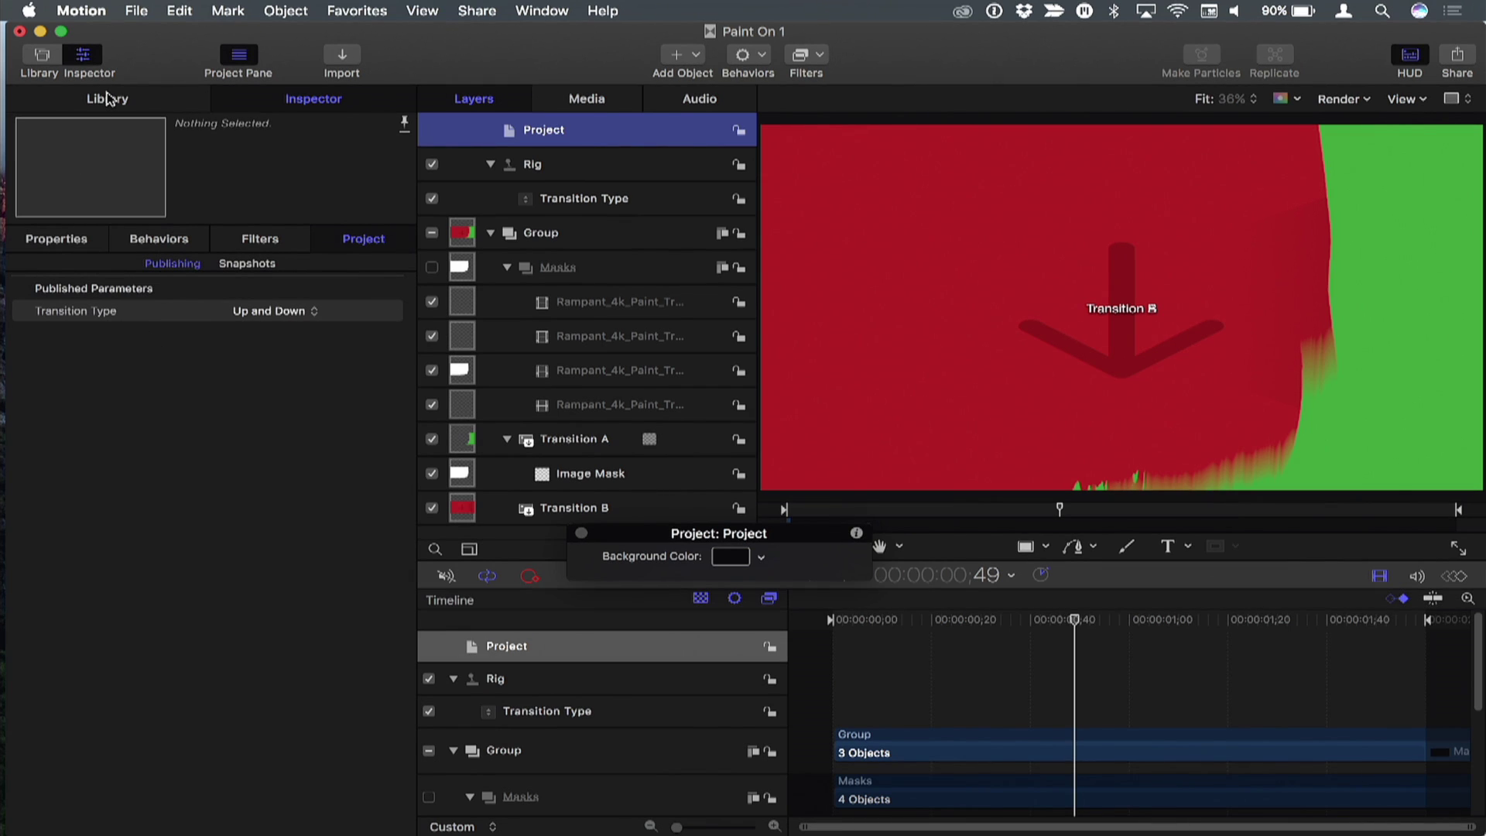
pyautogui.press('super+s')
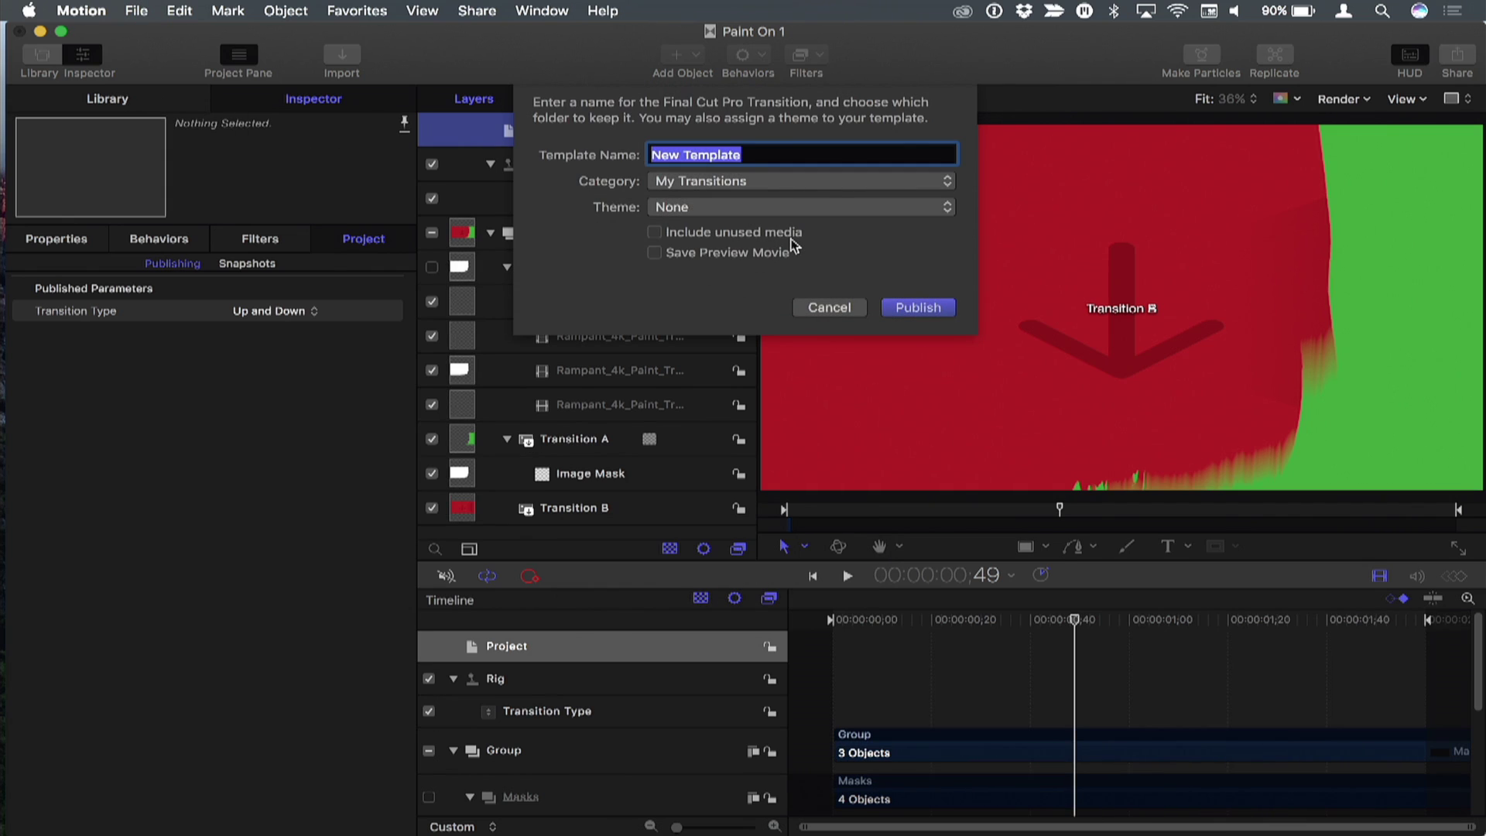
# Step: Name the template 'Paint On', create a new MBS category, and publish it
pyautogui.write('Paint')
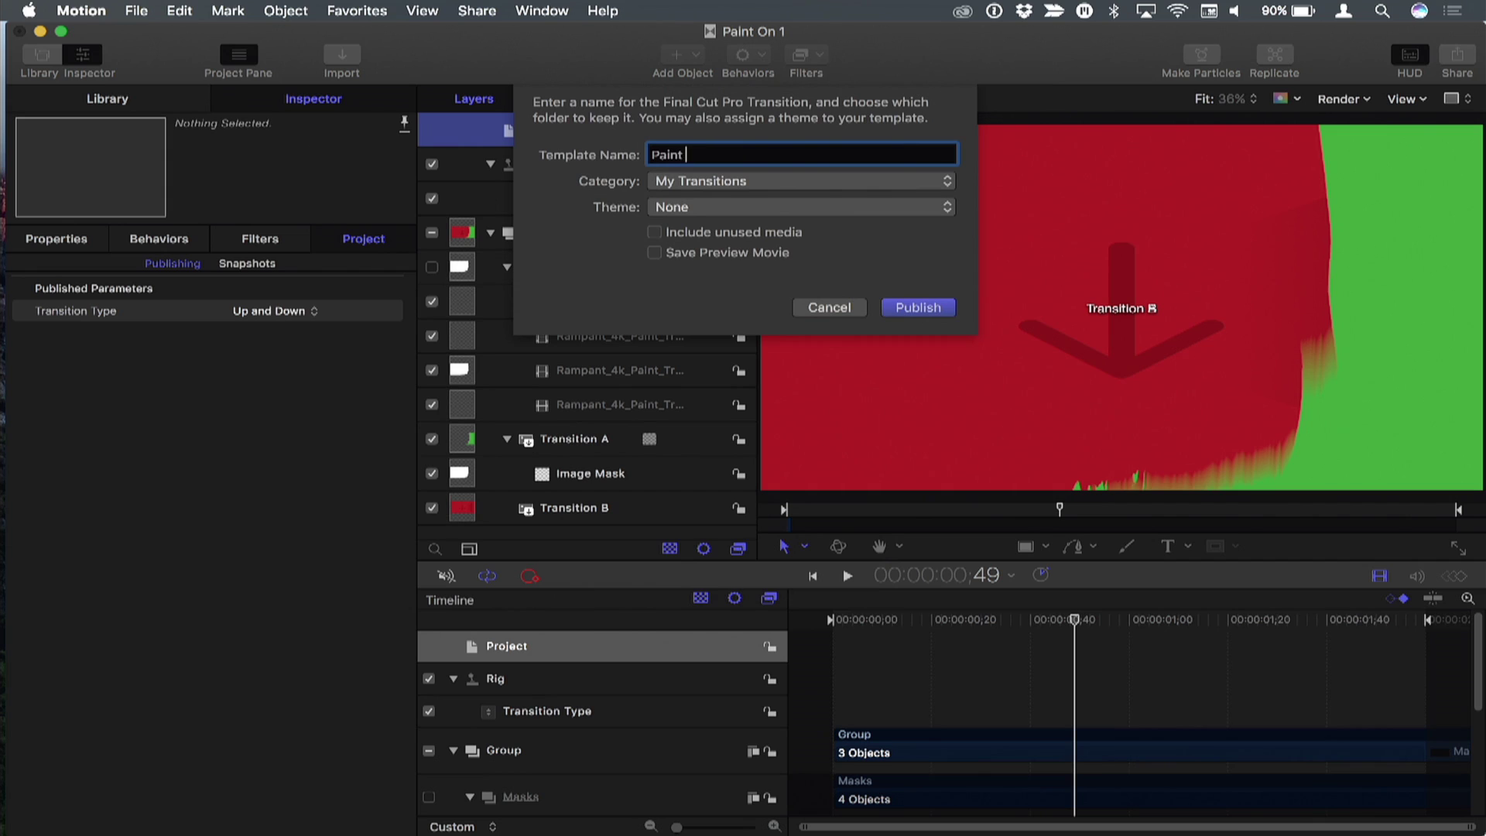
pyautogui.write(' On')
pyautogui.click(795, 181)
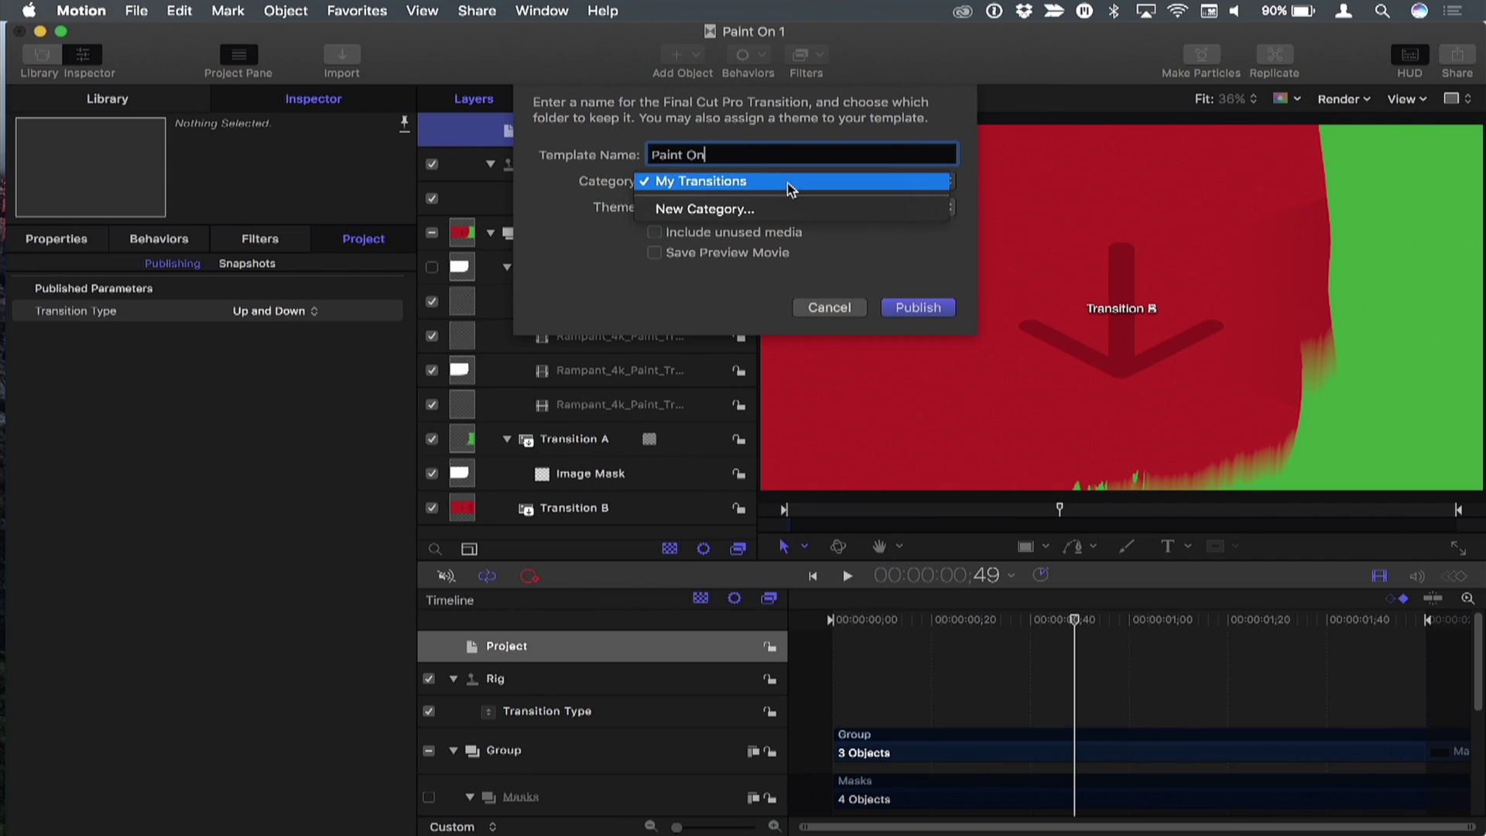
pyautogui.click(780, 206)
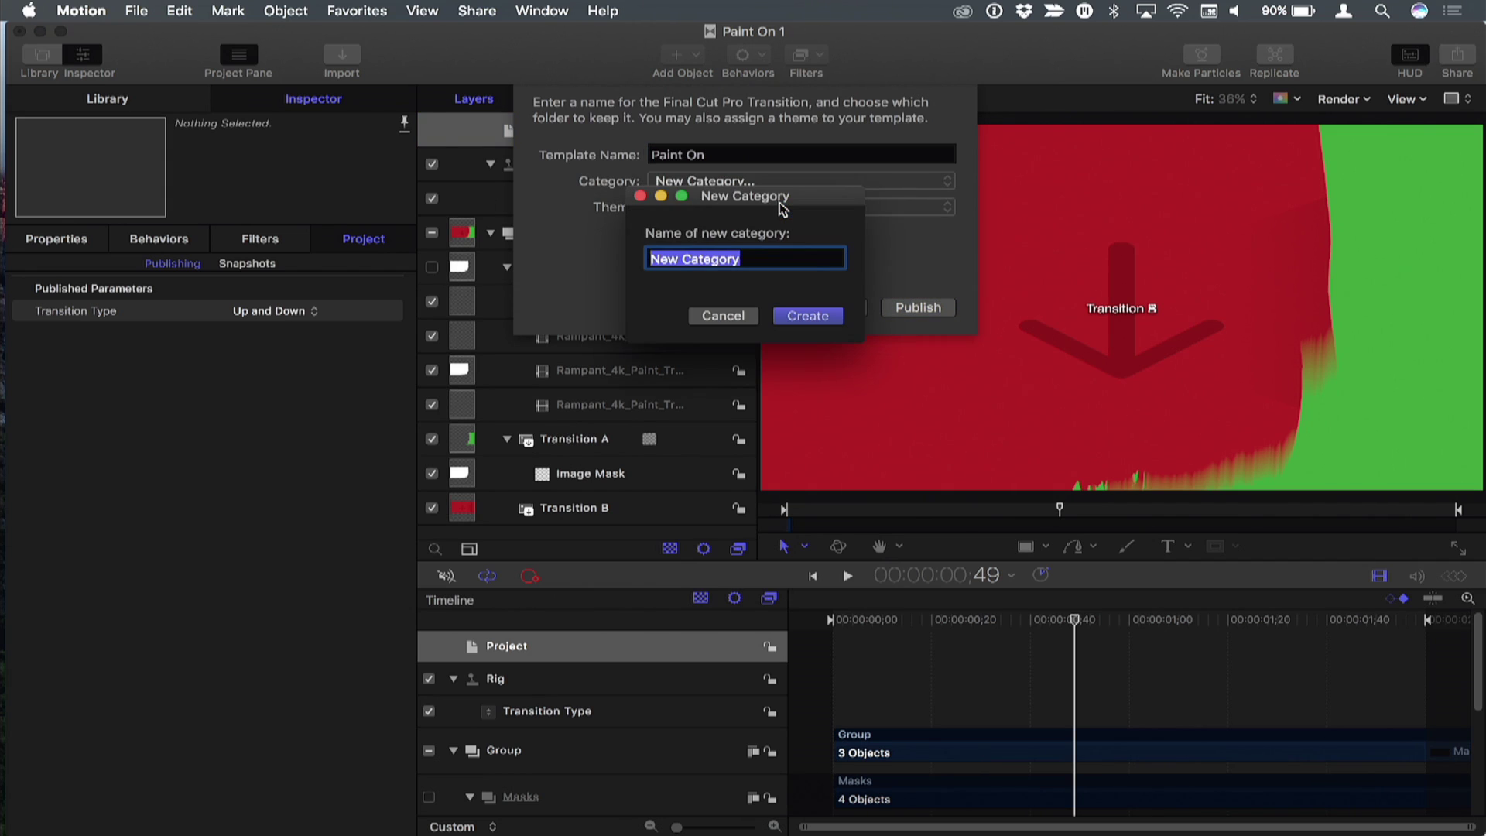
pyautogui.write('MBS')
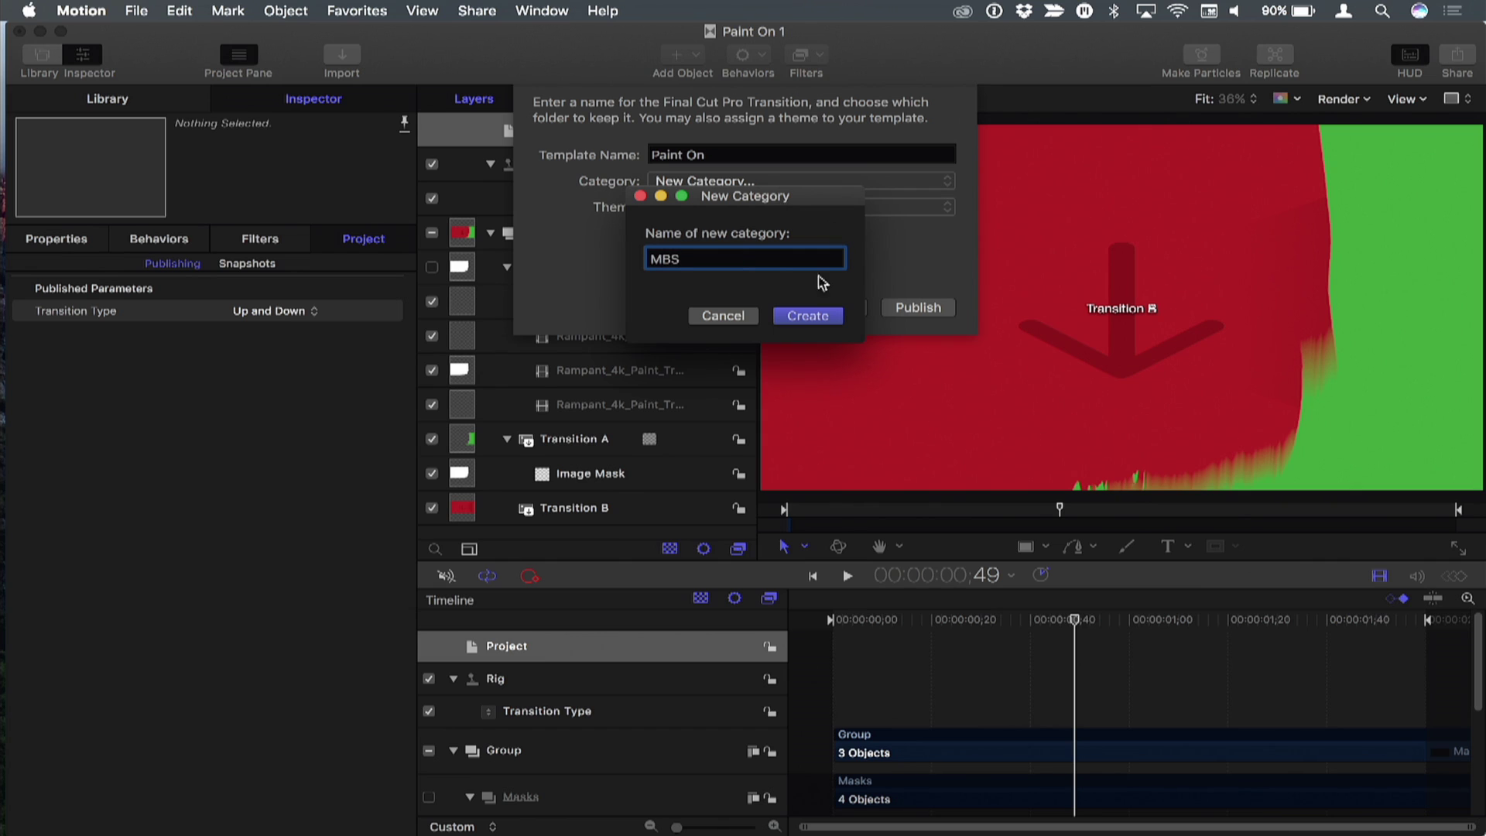
pyautogui.click(807, 315)
pyautogui.click(932, 310)
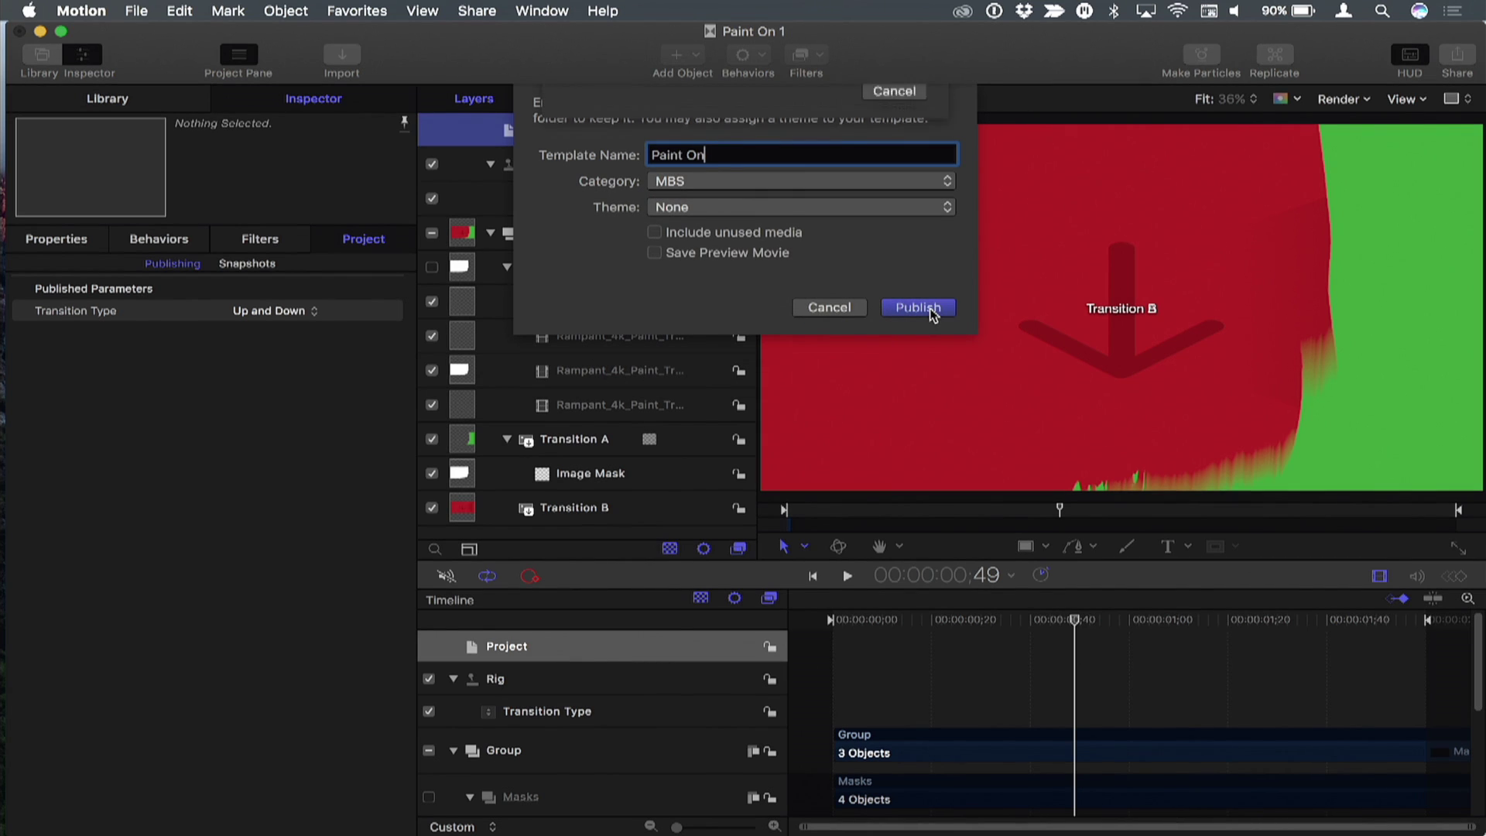
pyautogui.press('super+Tab')
pyautogui.press('super+Tab')
pyautogui.press('super+Tab')
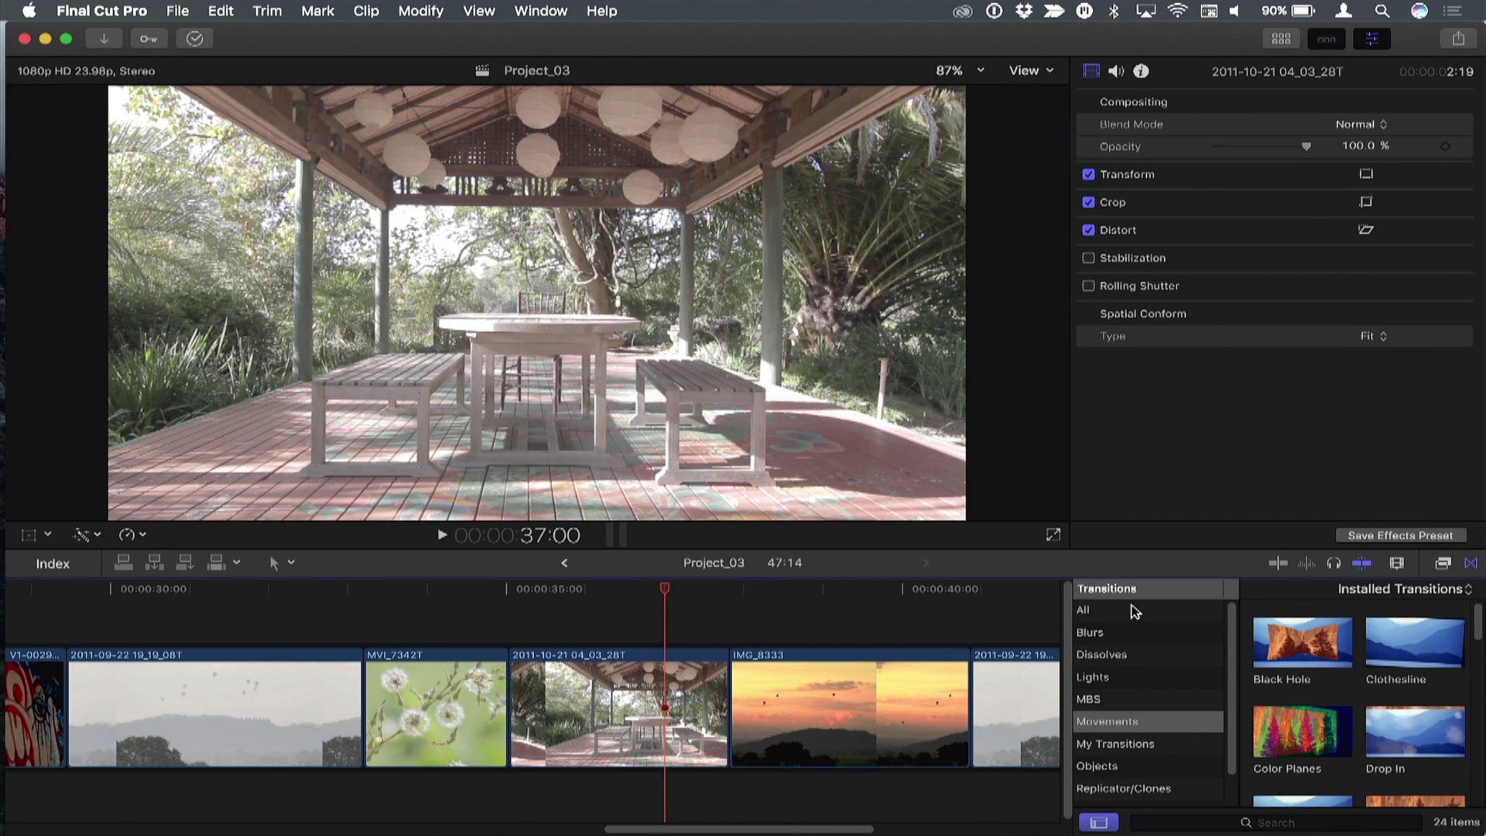
# Step: Drag Paint On from the MBS transitions onto the edit between the pavilion and sunset clips
pyautogui.click(1099, 614)
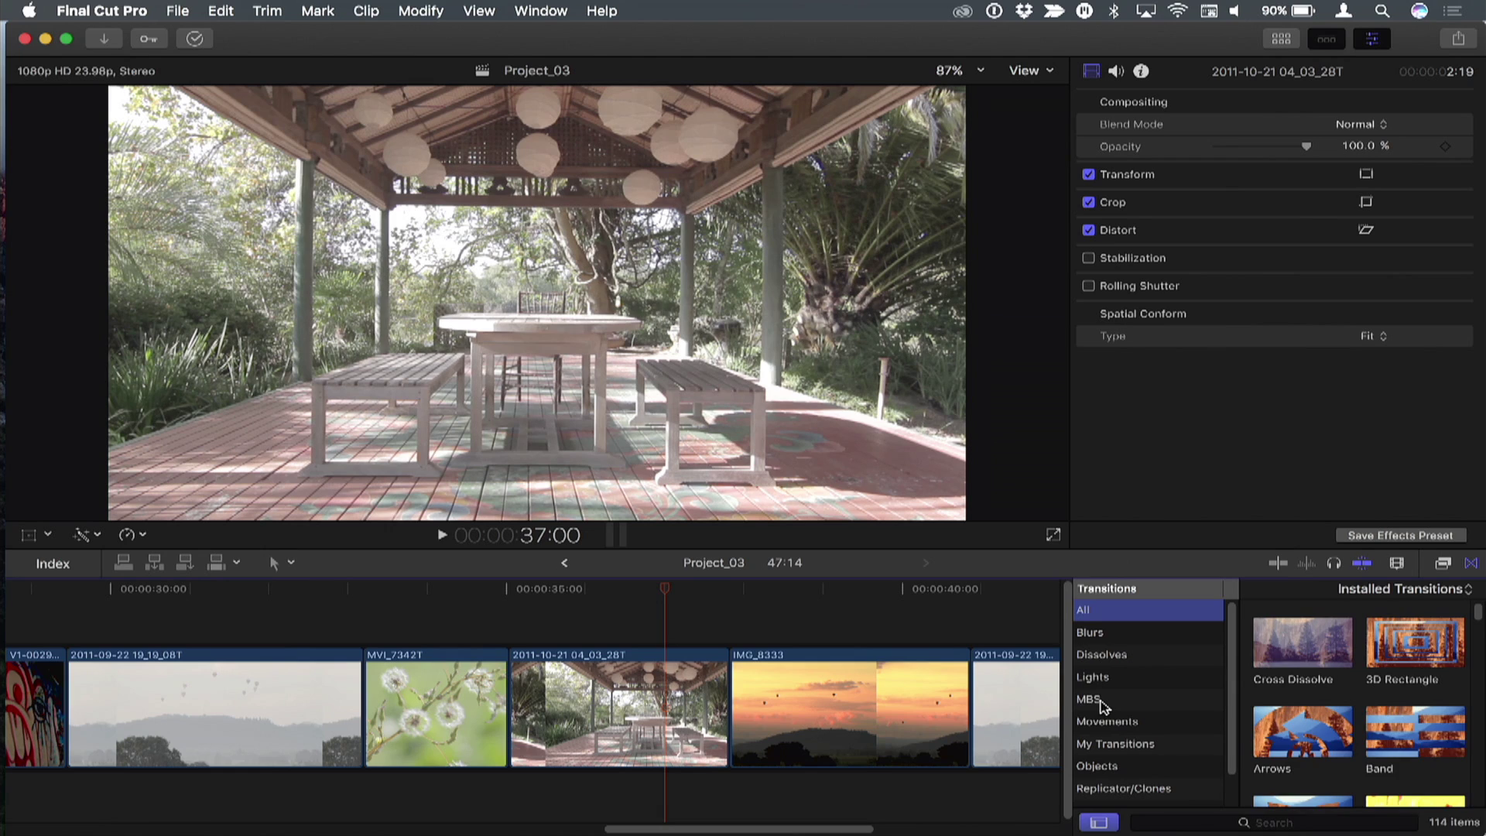
pyautogui.click(1100, 704)
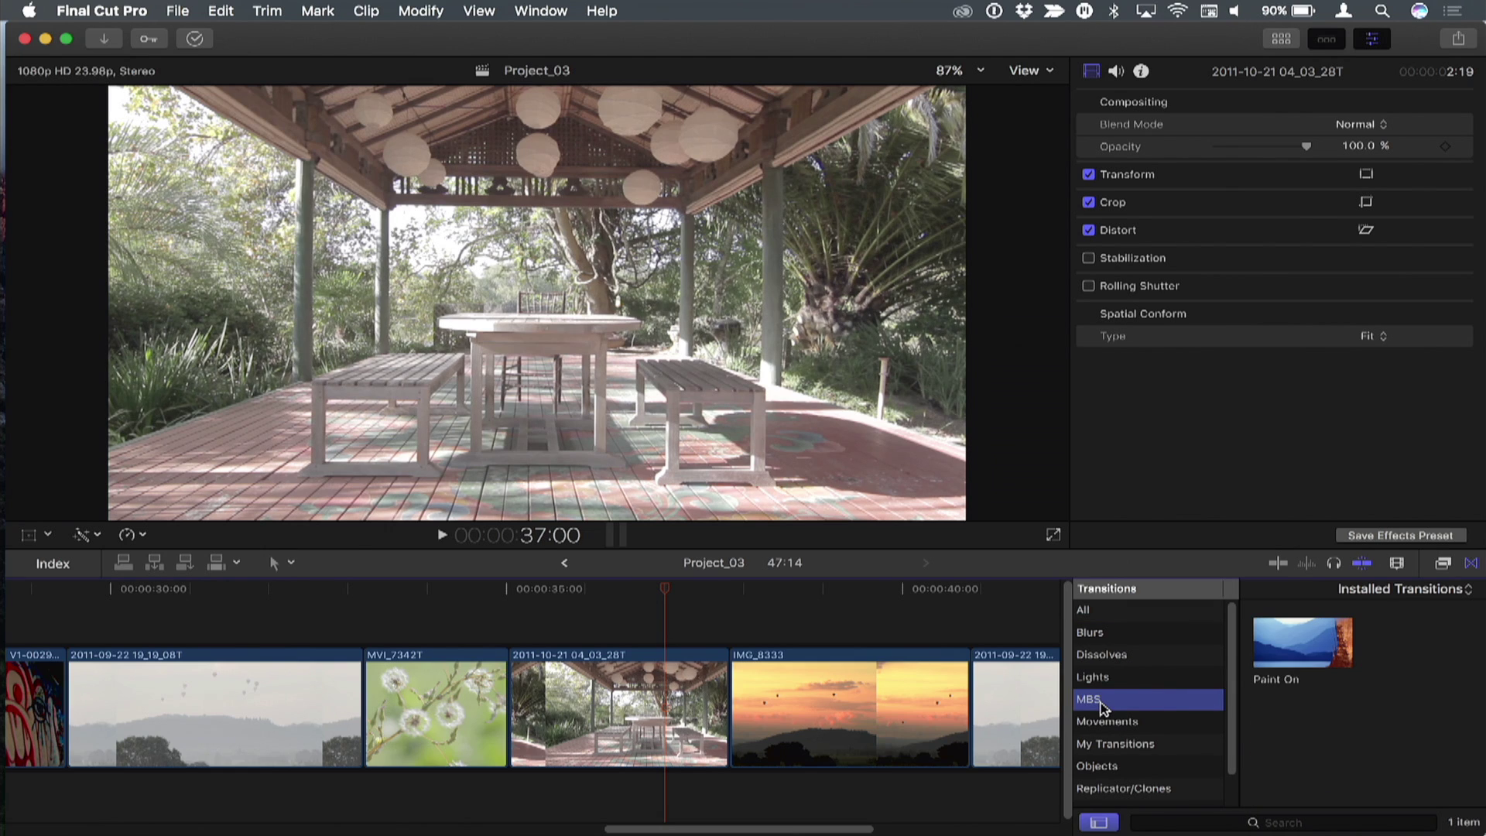
pyautogui.moveTo(1308, 643)
pyautogui.mouseDown()
pyautogui.moveTo(1184, 631)
pyautogui.moveTo(763, 701)
pyautogui.mouseUp()
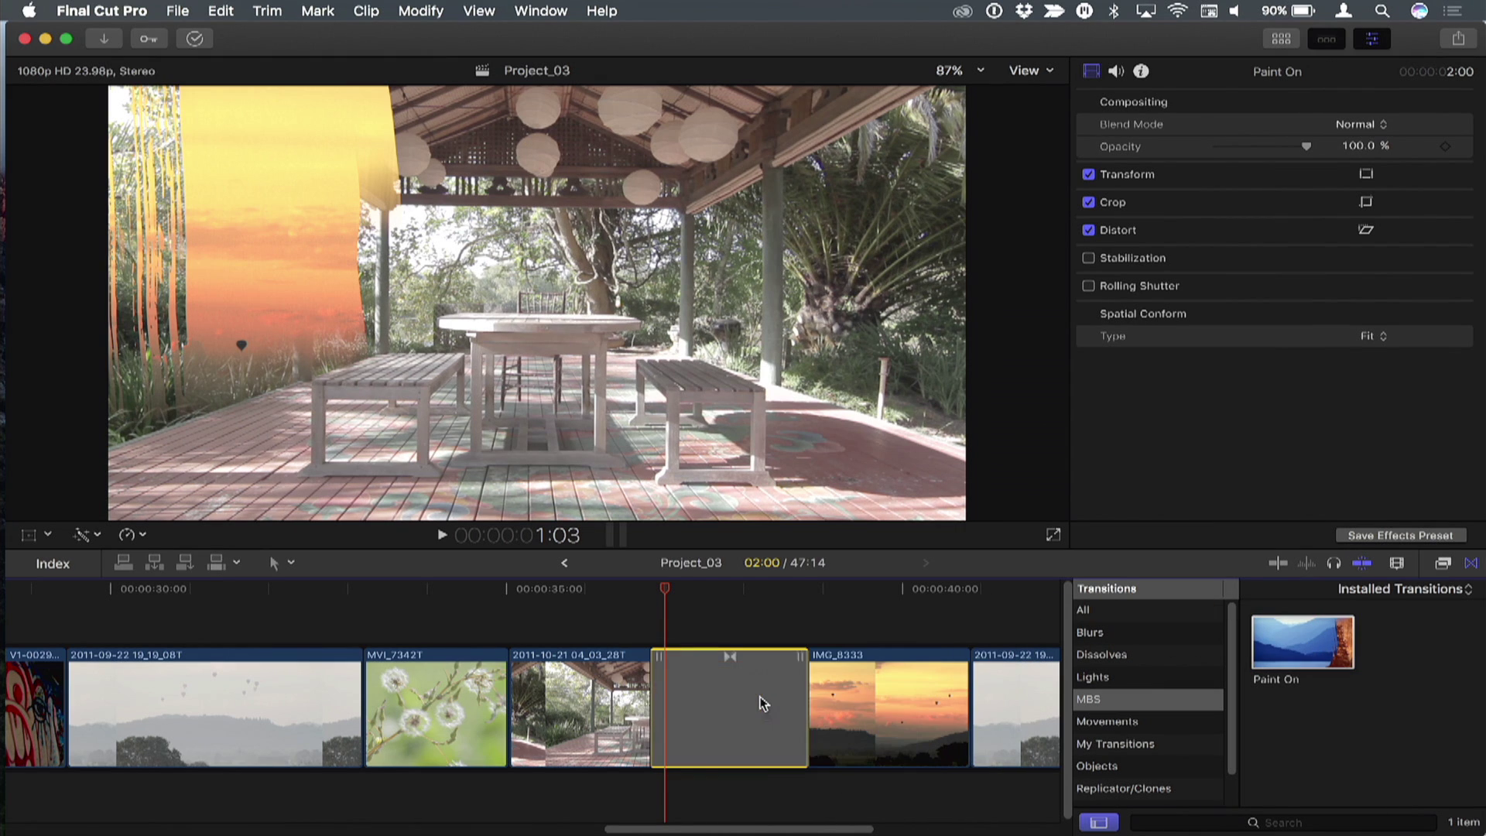
pyautogui.click(724, 594)
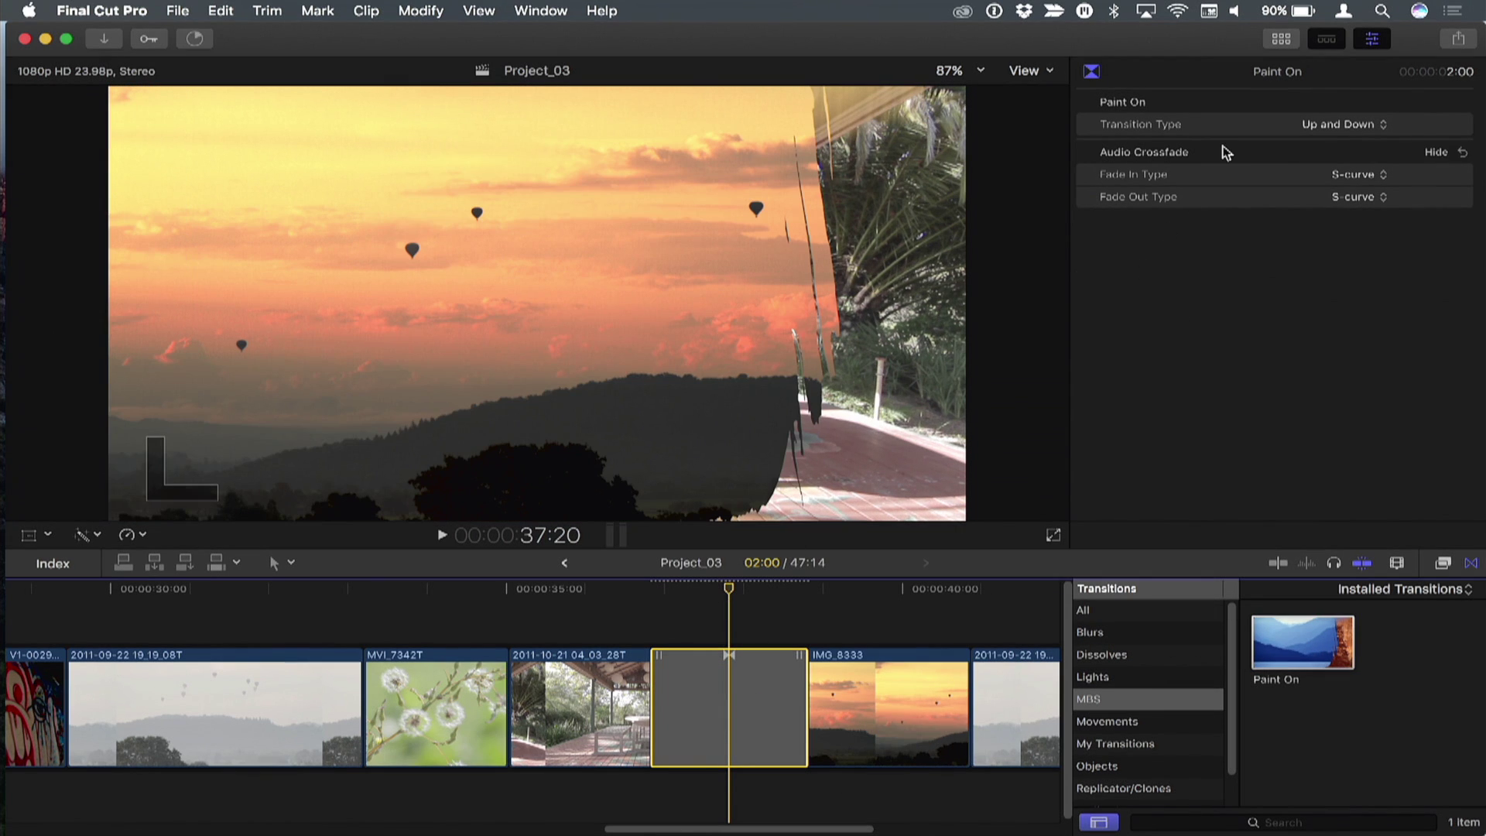
# Step: Preview the transition with Transition Type set to Center, then set it back to Up and Down
pyautogui.click(1343, 124)
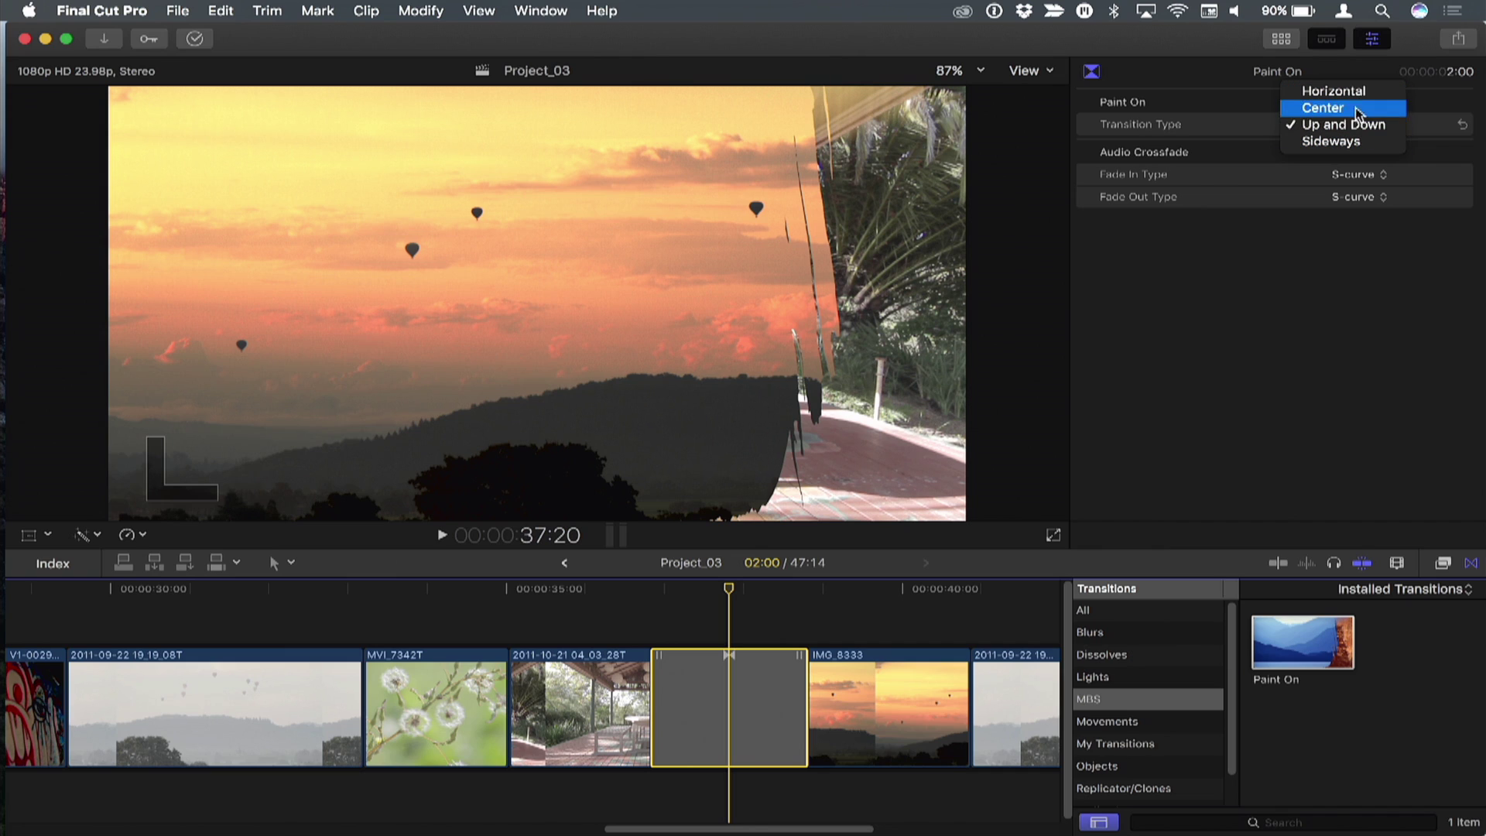
pyautogui.click(1356, 111)
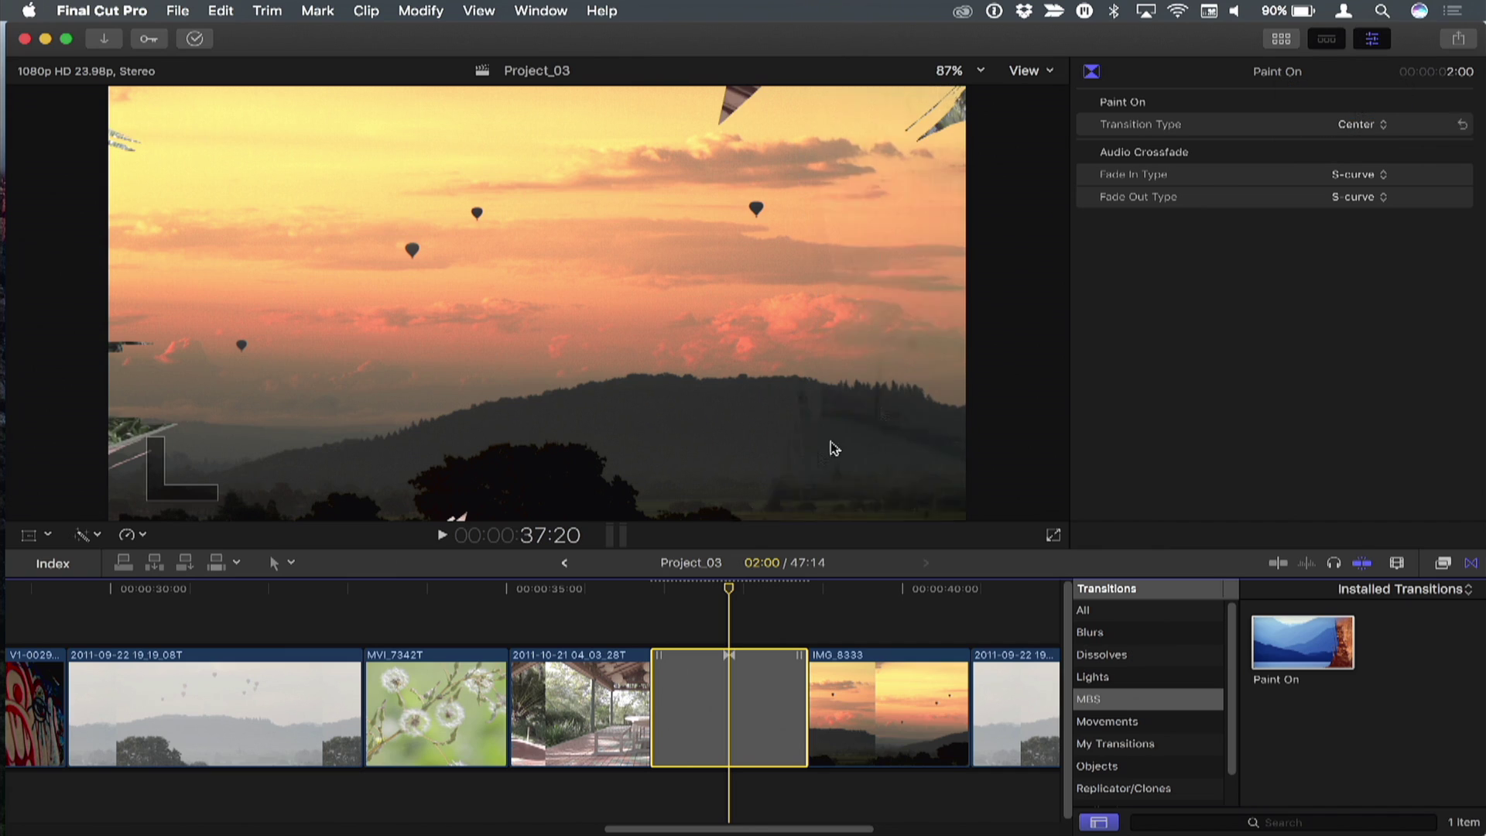
pyautogui.click(619, 601)
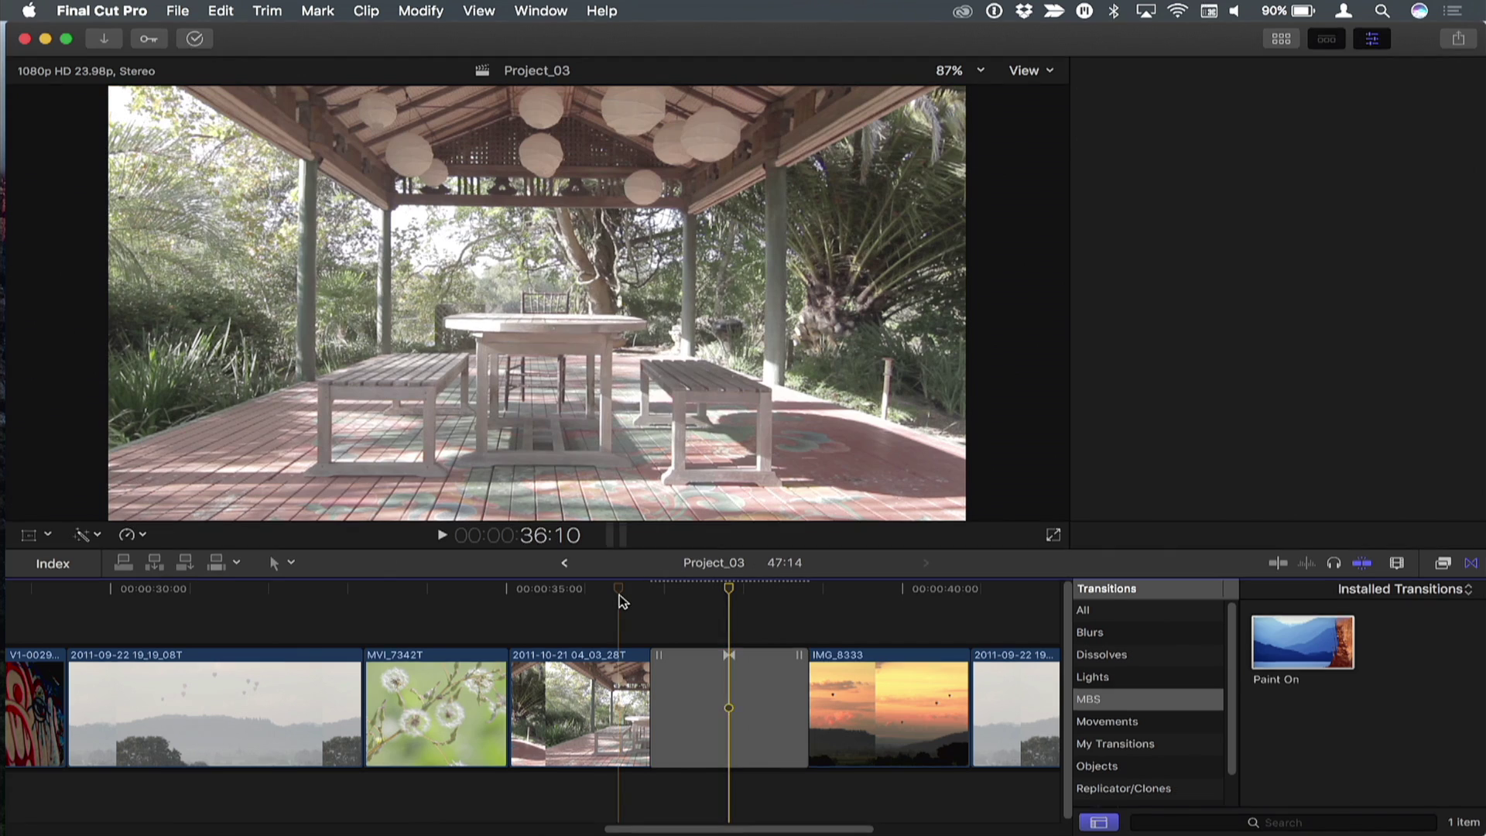
pyautogui.press('space')
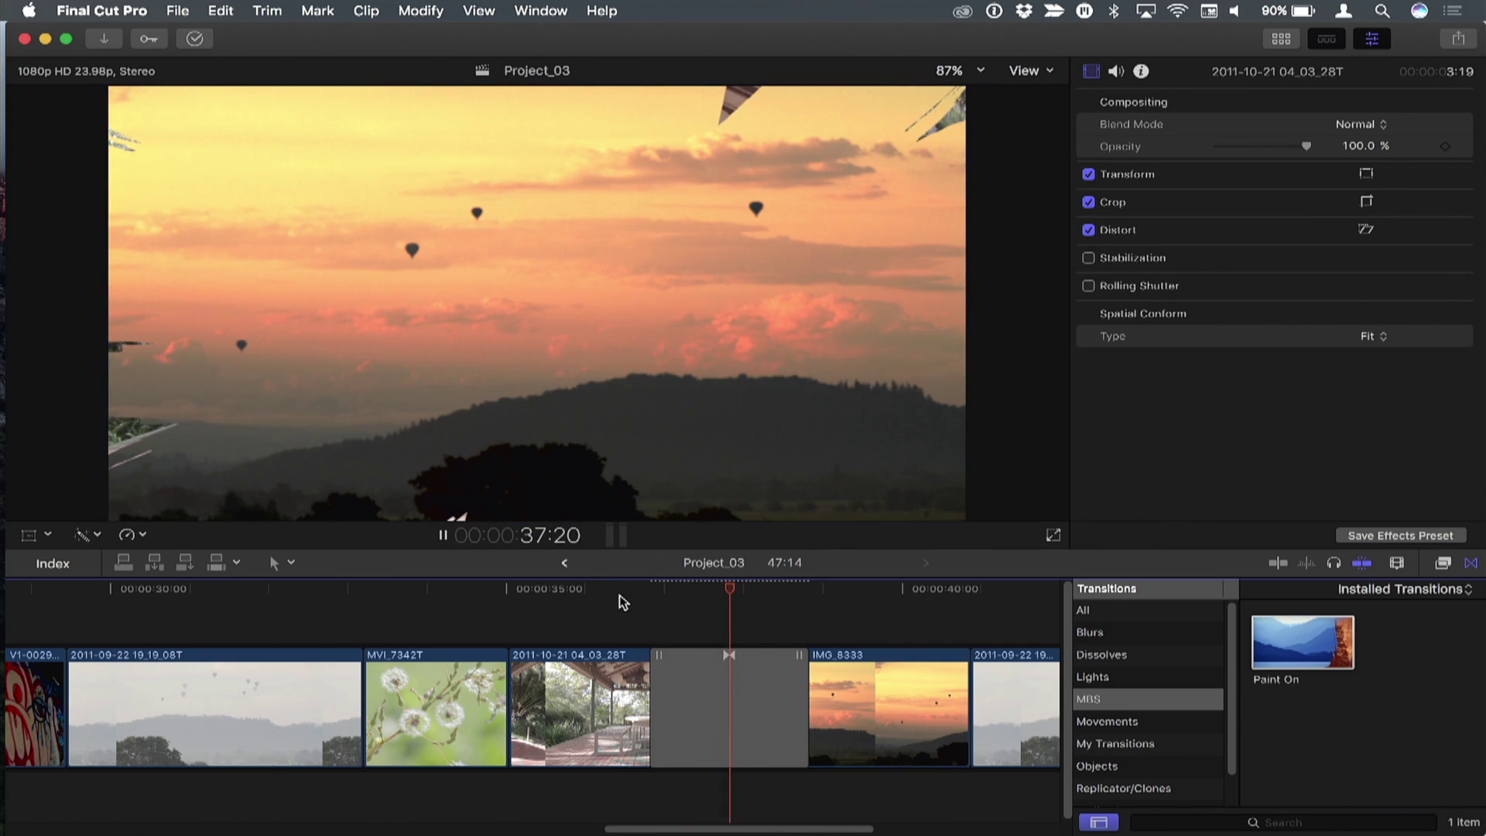
pyautogui.press('space')
pyautogui.click(711, 596)
pyautogui.click(742, 670)
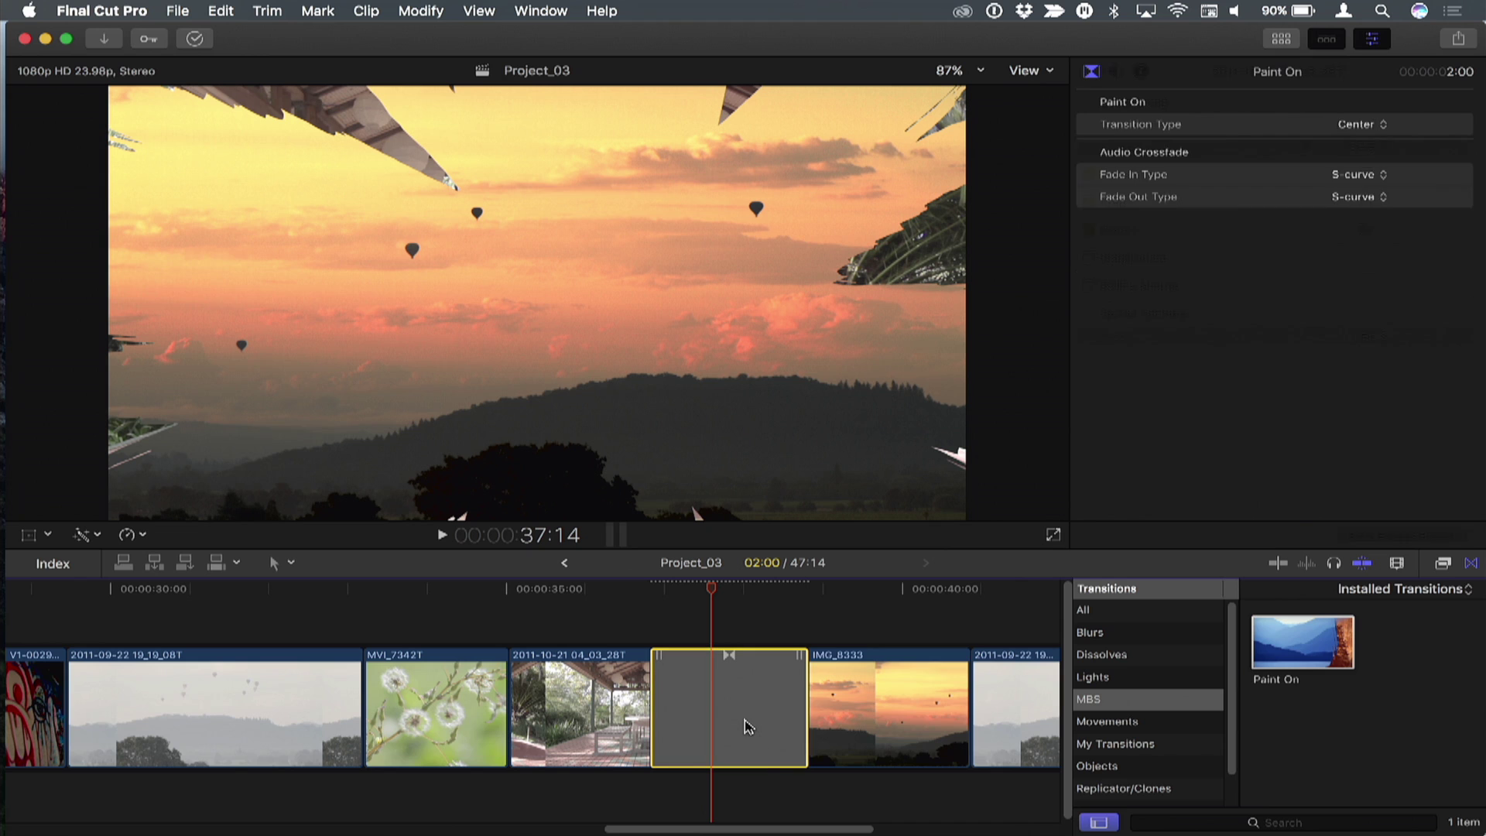
pyautogui.click(1351, 130)
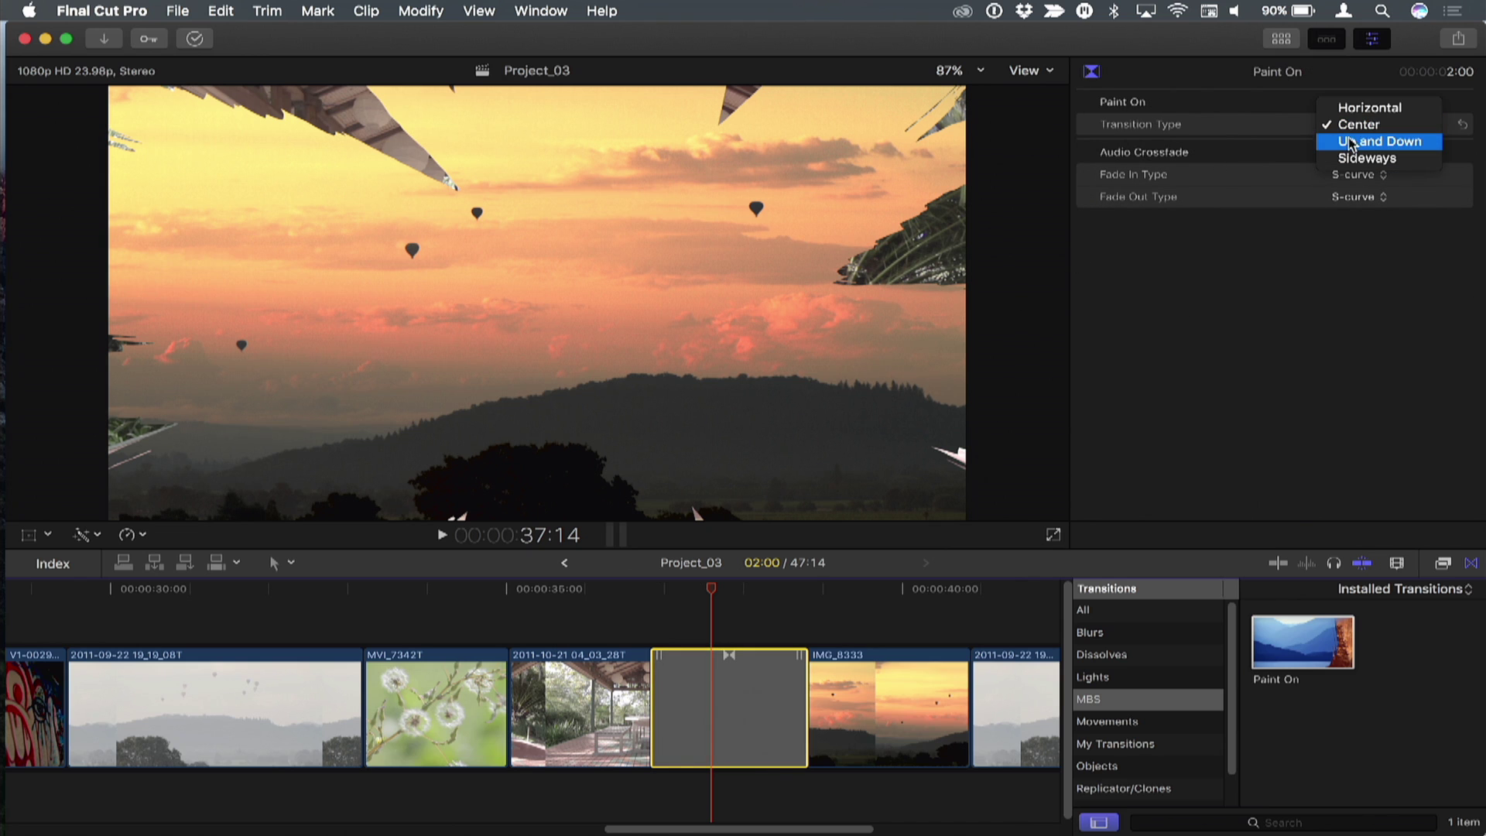
pyautogui.click(1353, 141)
pyautogui.press('/')
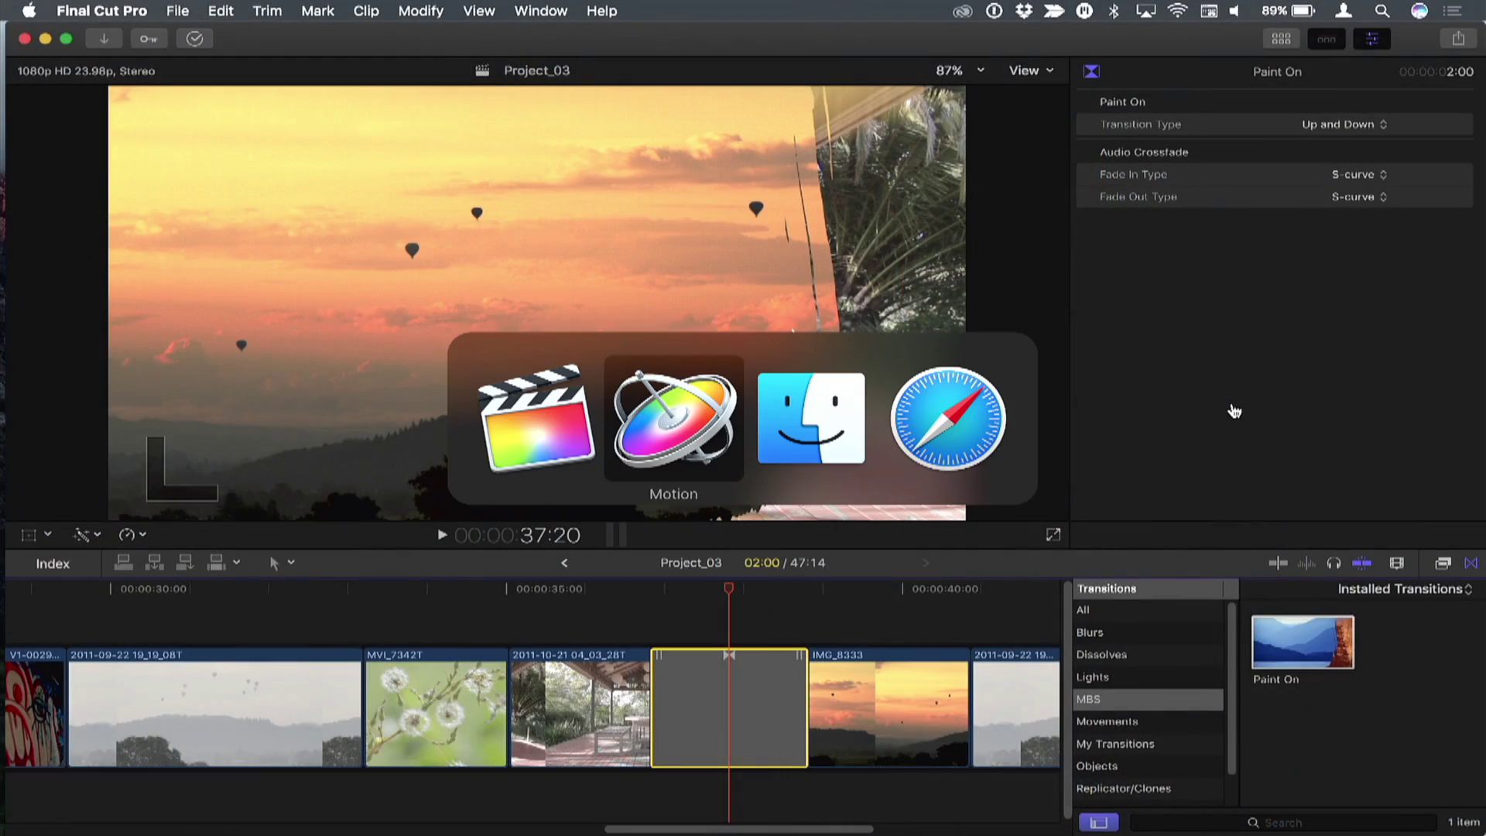
# Step: Switch to Finder showing the Rampant_4k_Paint_Transitions_FREE folder
pyautogui.press('super+Tab')
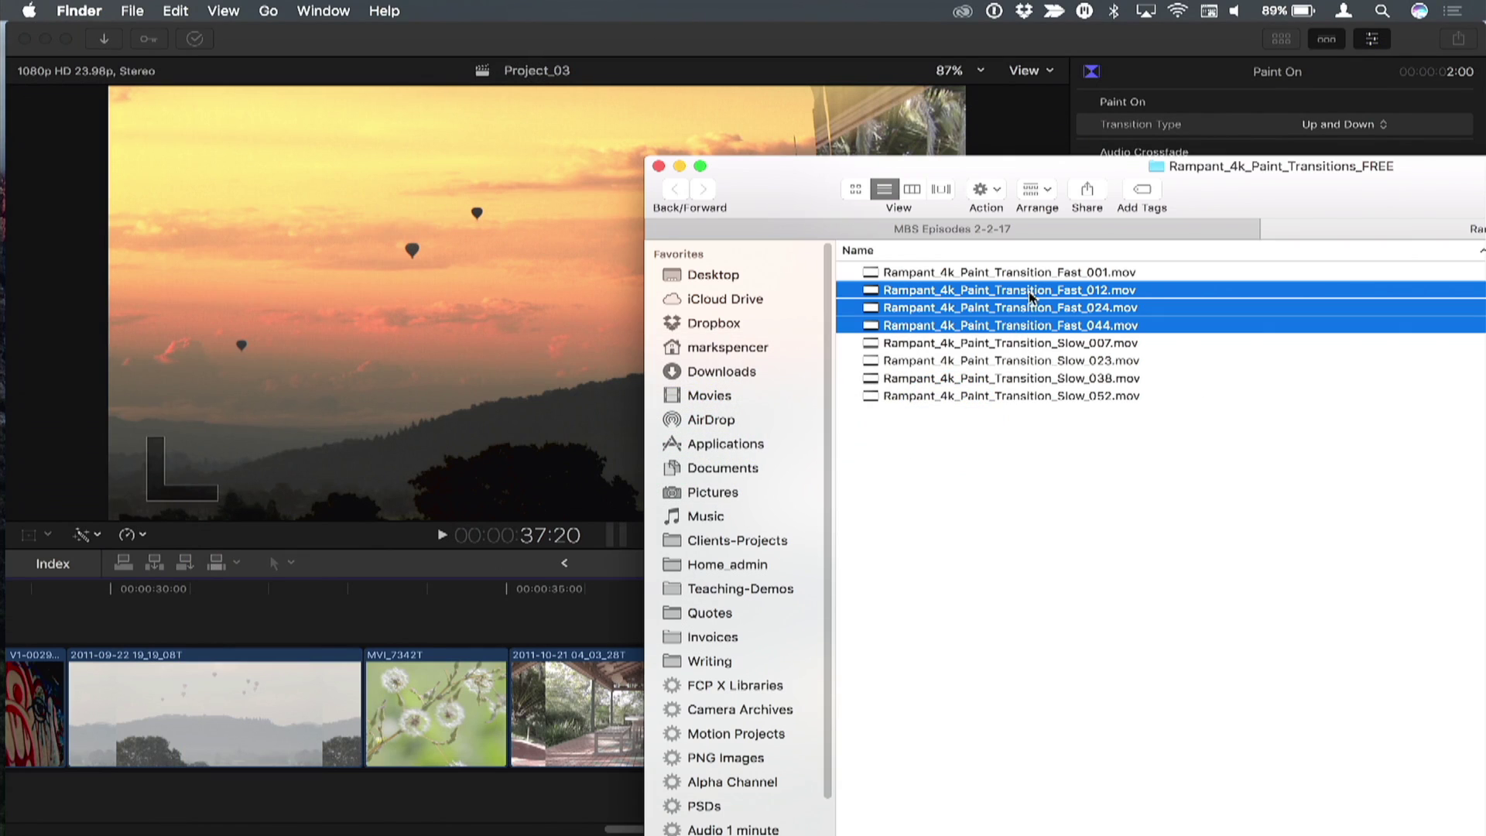